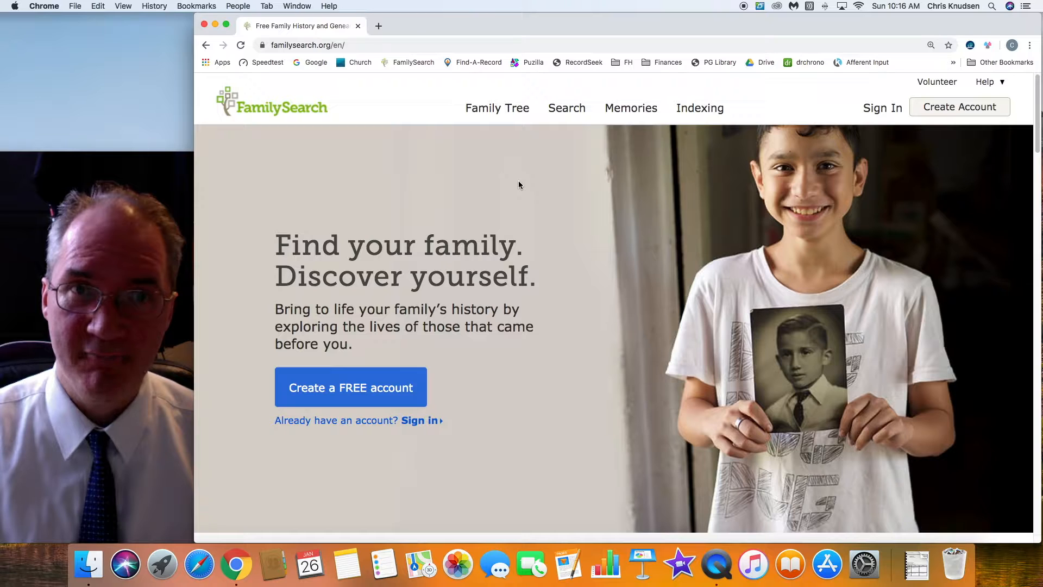
# Step: Expand the browser window and sign in to FamilySearch with the saved account credentials
pyautogui.click(226, 26)
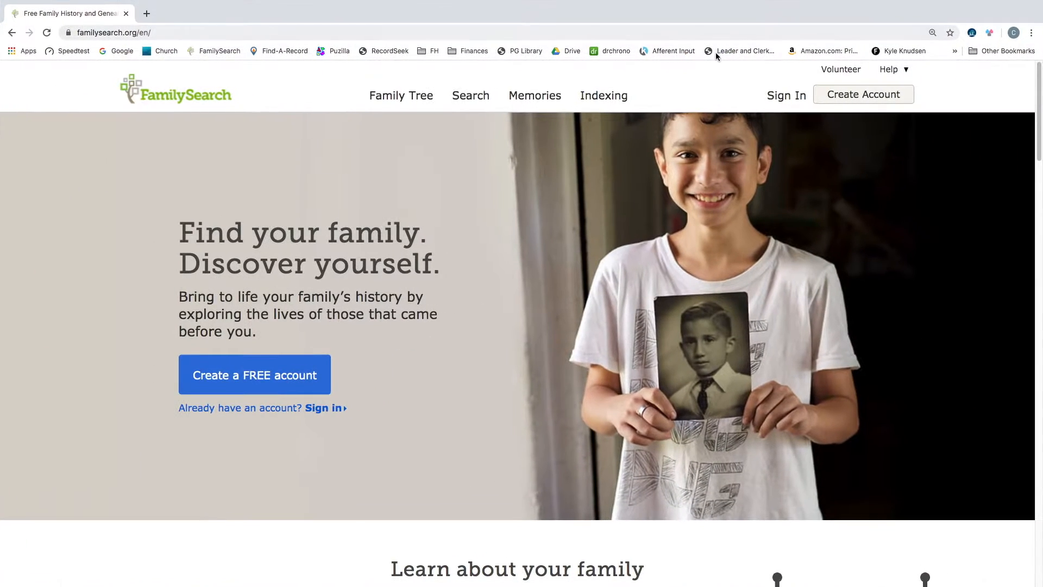
pyautogui.click(789, 97)
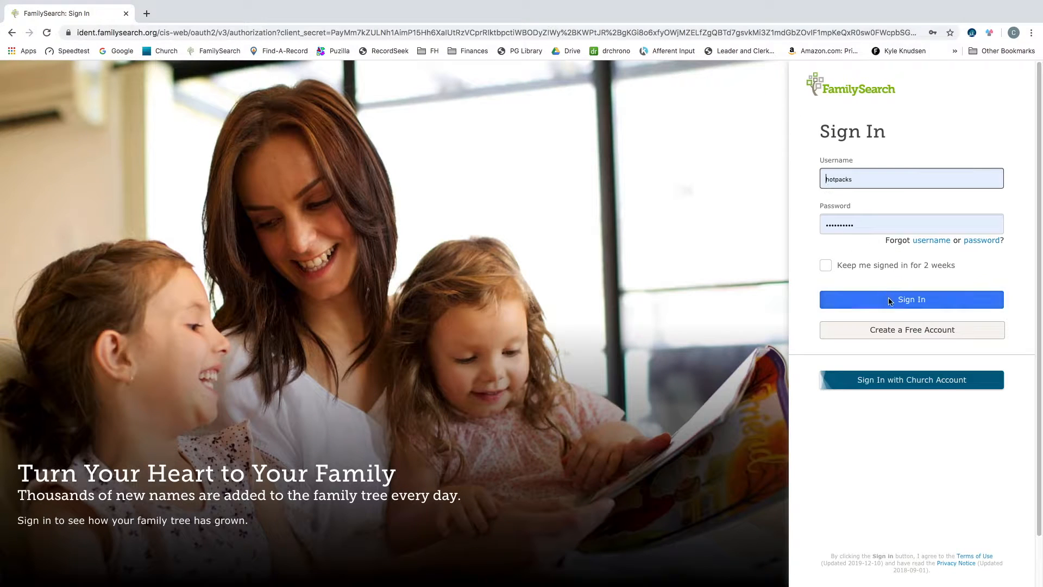
pyautogui.click(890, 300)
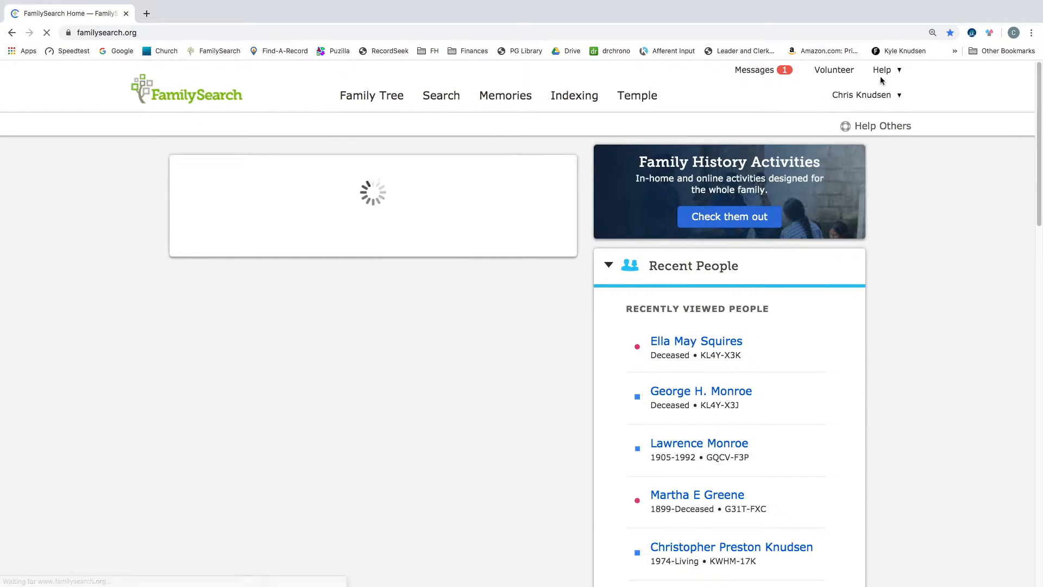
# Step: Open Helper Resources and open the planner of the second-to-last visible person in the Added or Accepted list
pyautogui.click(882, 71)
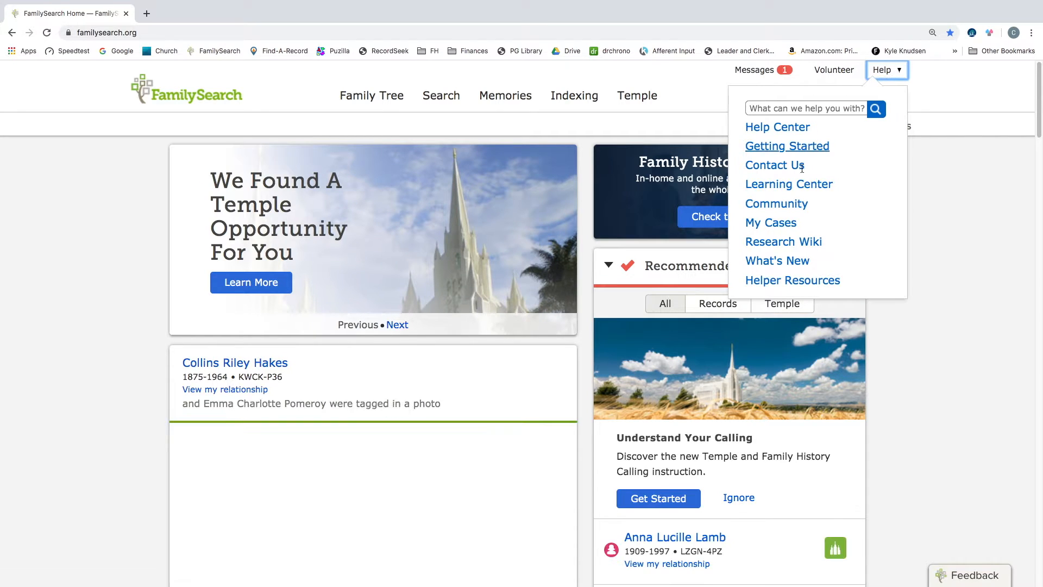
pyautogui.click(778, 279)
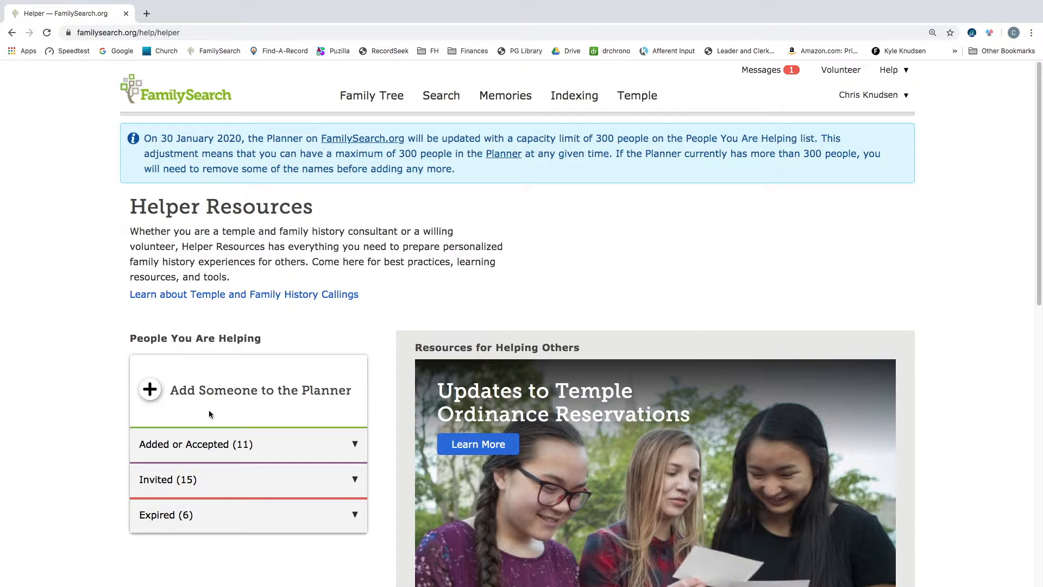
pyautogui.click(184, 442)
pyautogui.scroll(-3, 185, 446)
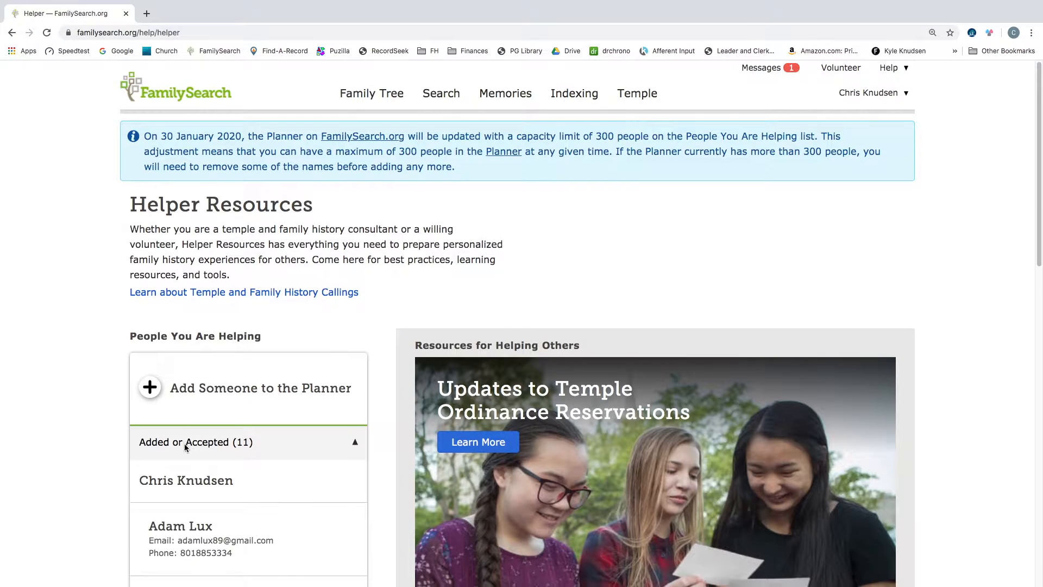
pyautogui.scroll(-5, 184, 447)
pyautogui.scroll(-2, 184, 446)
pyautogui.scroll(-4, 185, 443)
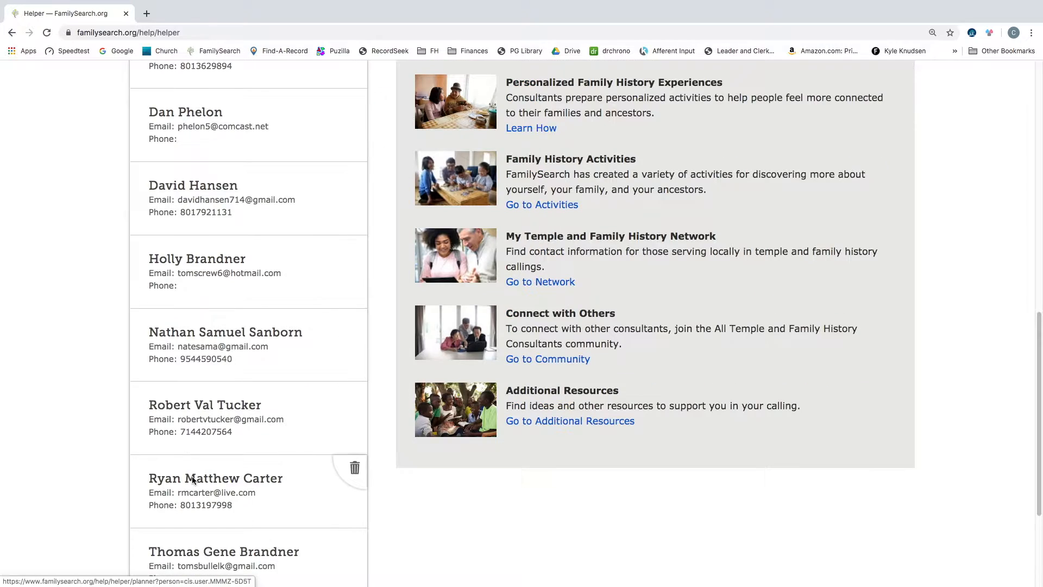
pyautogui.click(192, 476)
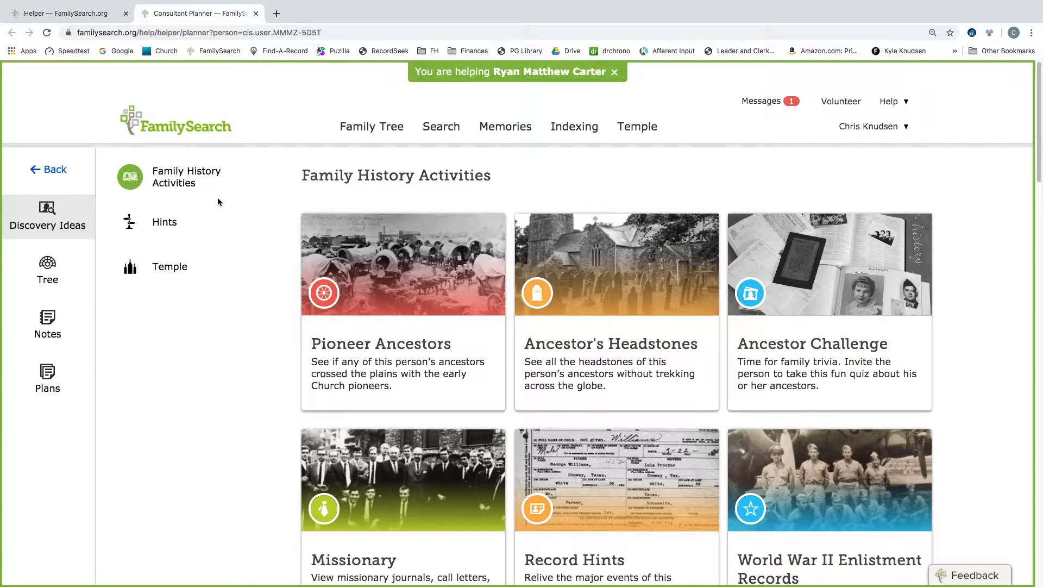
# Step: Go to the helped person's FamilySearch home page and copy the last link in the To-do List
pyautogui.click(180, 123)
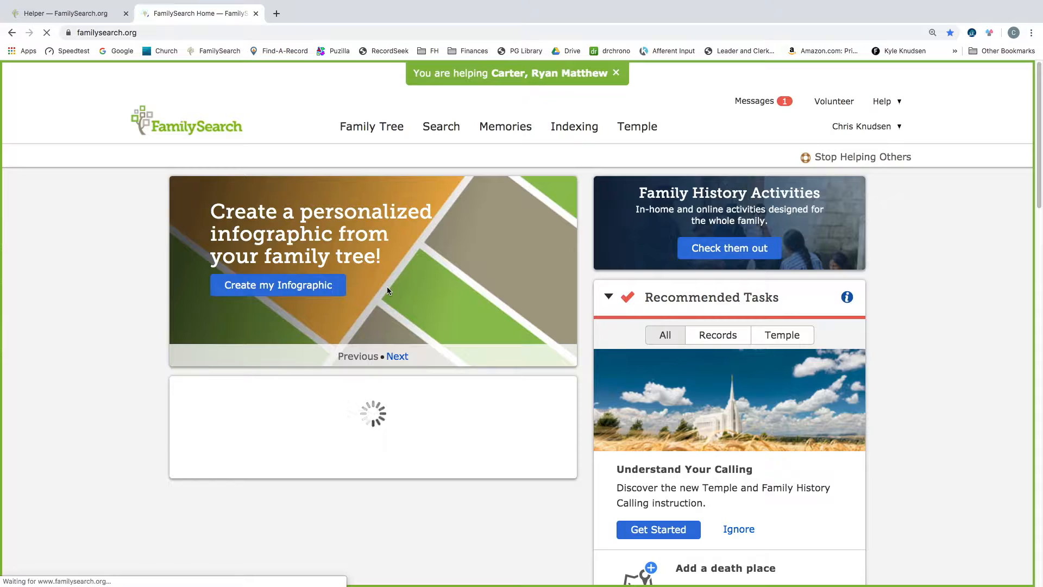
pyautogui.scroll(-15, 455, 297)
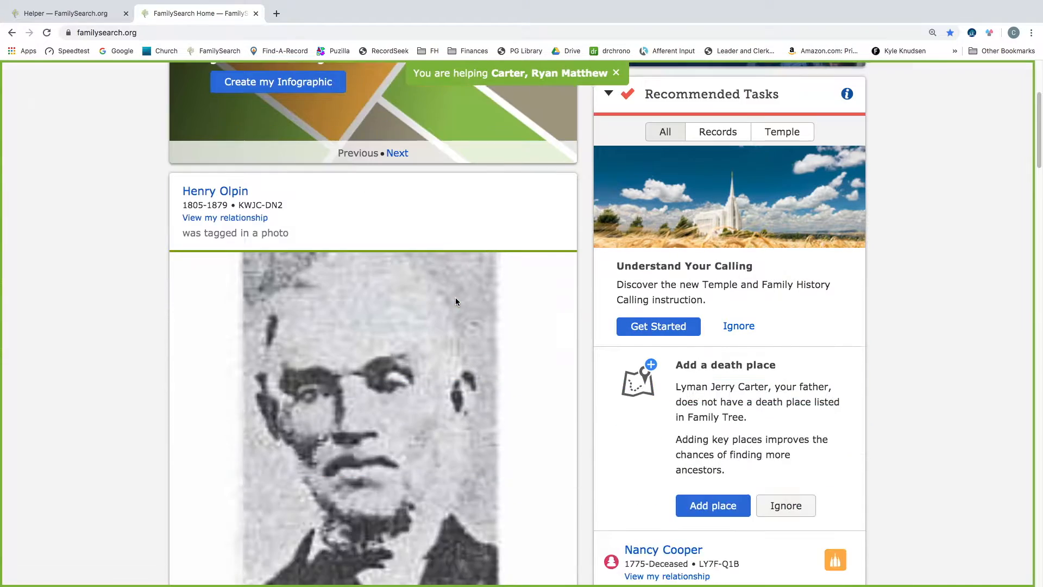
pyautogui.scroll(-12, 455, 297)
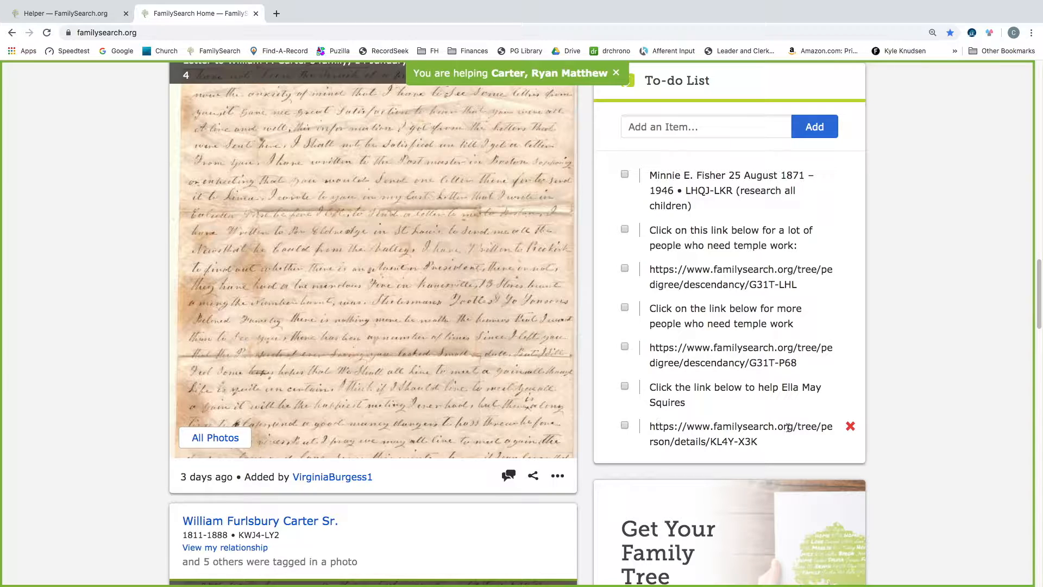
pyautogui.click(704, 429)
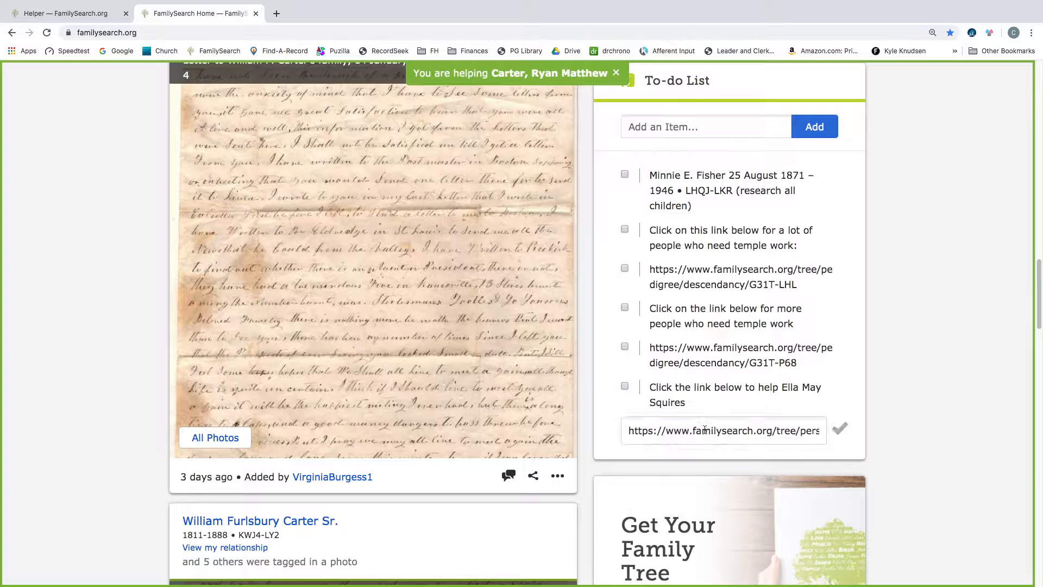
pyautogui.tripleClick(704, 430)
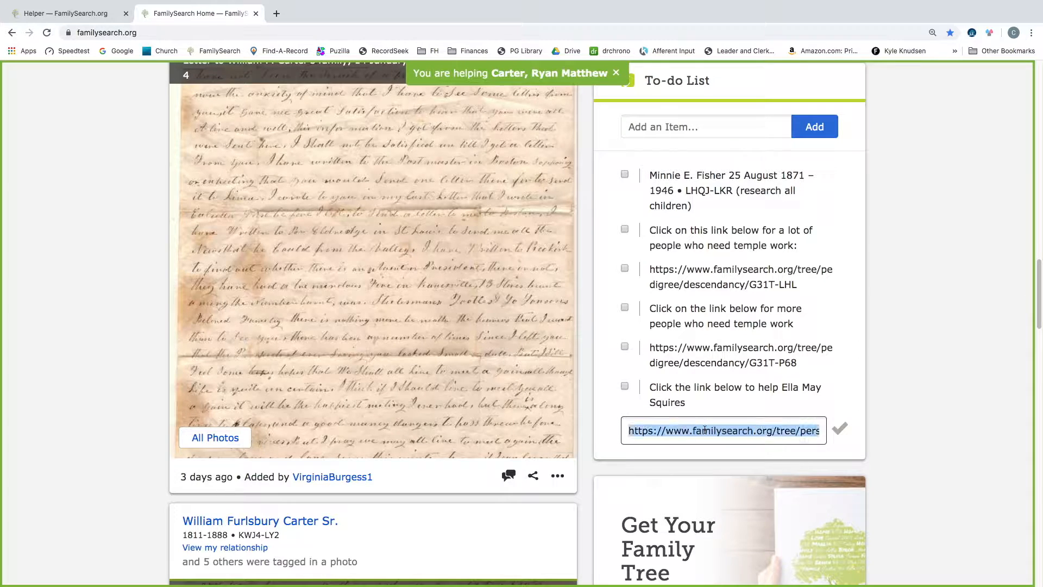
pyautogui.rightClick(705, 429)
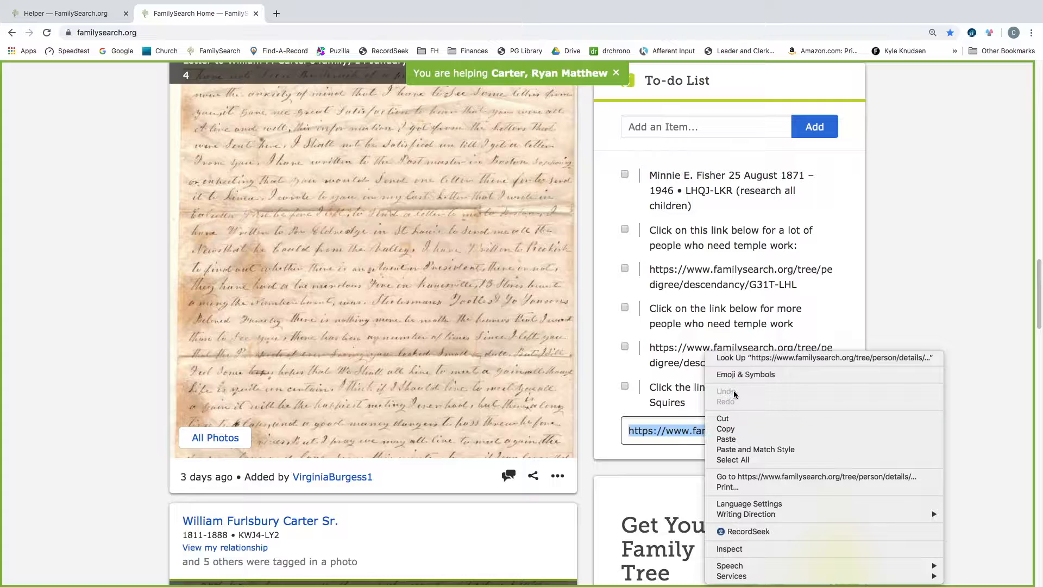
pyautogui.click(725, 429)
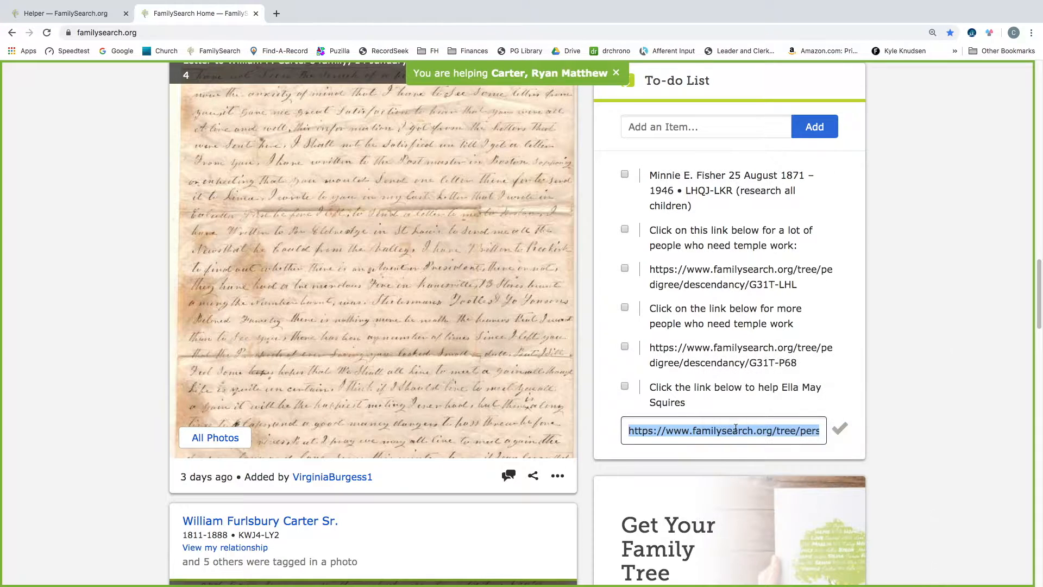
# Step: Open the copied family tree person link in a new browser tab
pyautogui.click(277, 13)
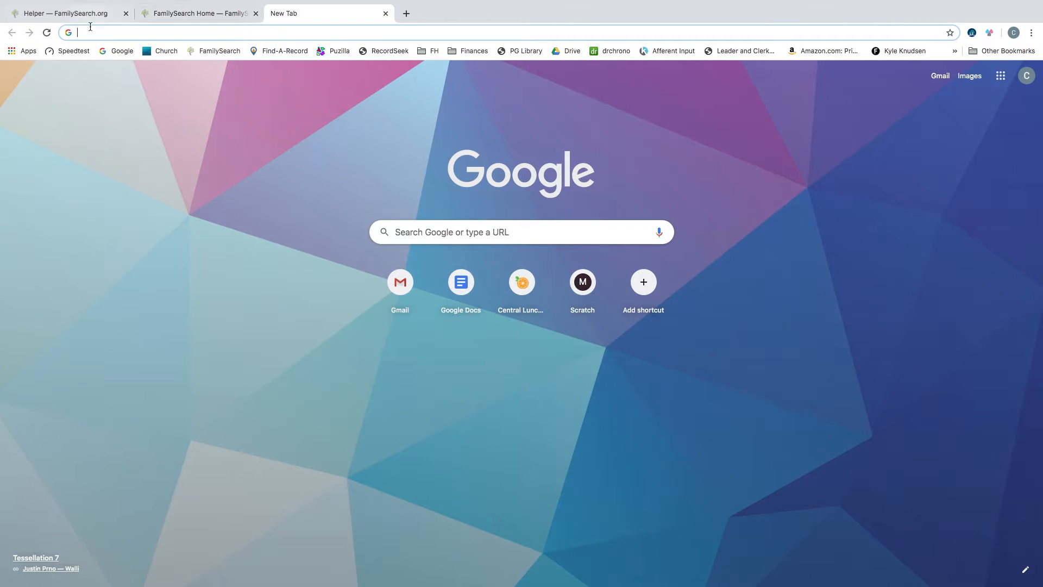
pyautogui.rightClick(90, 32)
pyautogui.click(127, 91)
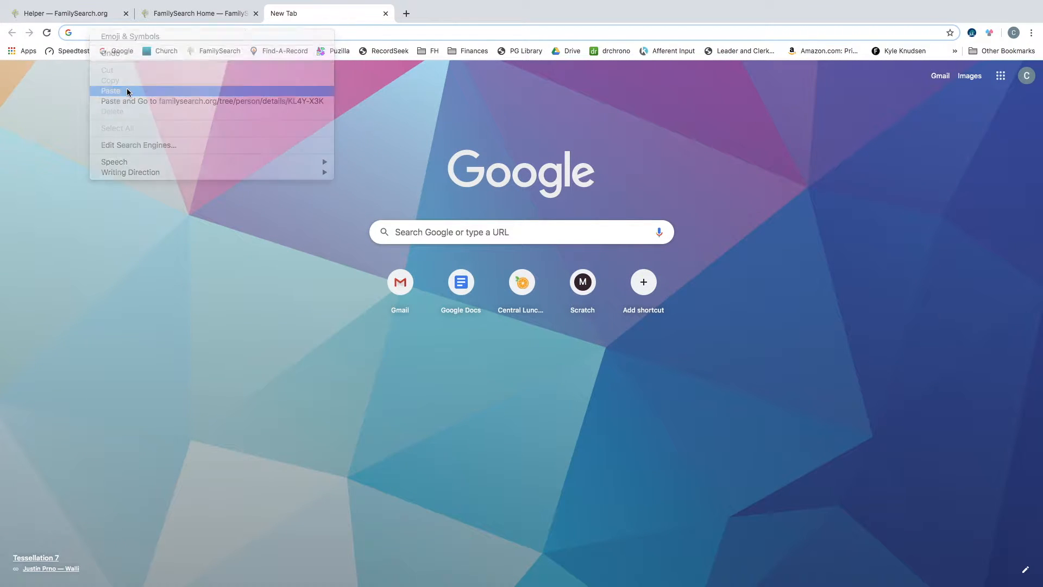
pyautogui.press('Return')
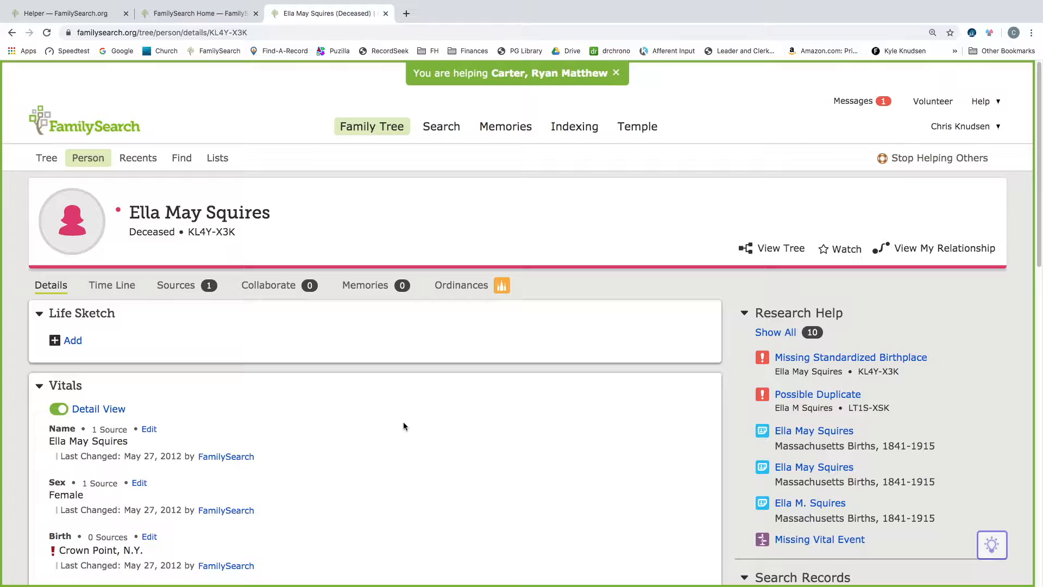
# Step: Open the merge review for the Possible Duplicate listed under the ancestor's Research Help
pyautogui.scroll(-1, 403, 427)
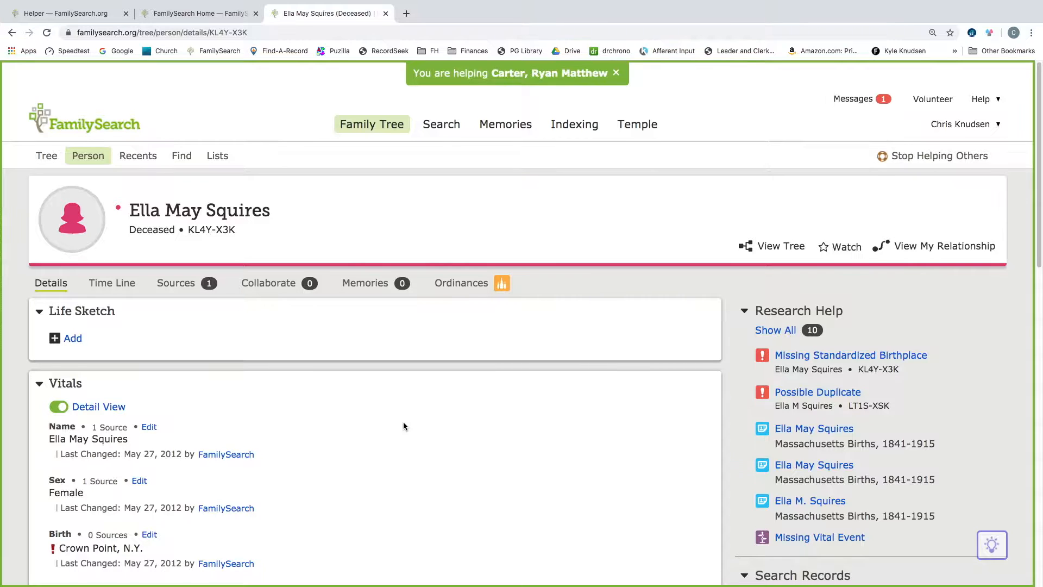
pyautogui.scroll(-2, 269, 441)
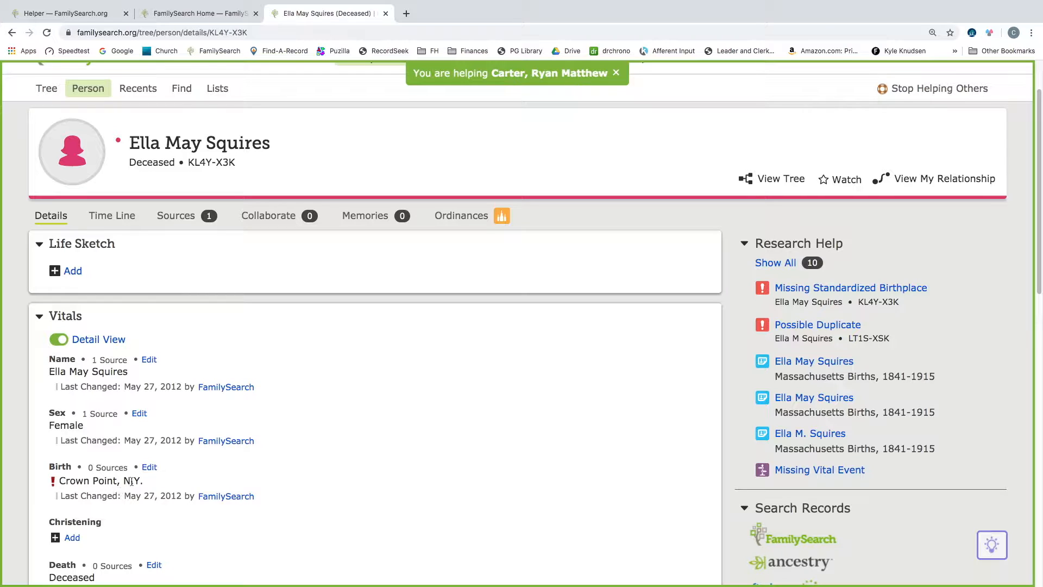
pyautogui.scroll(-6, 209, 474)
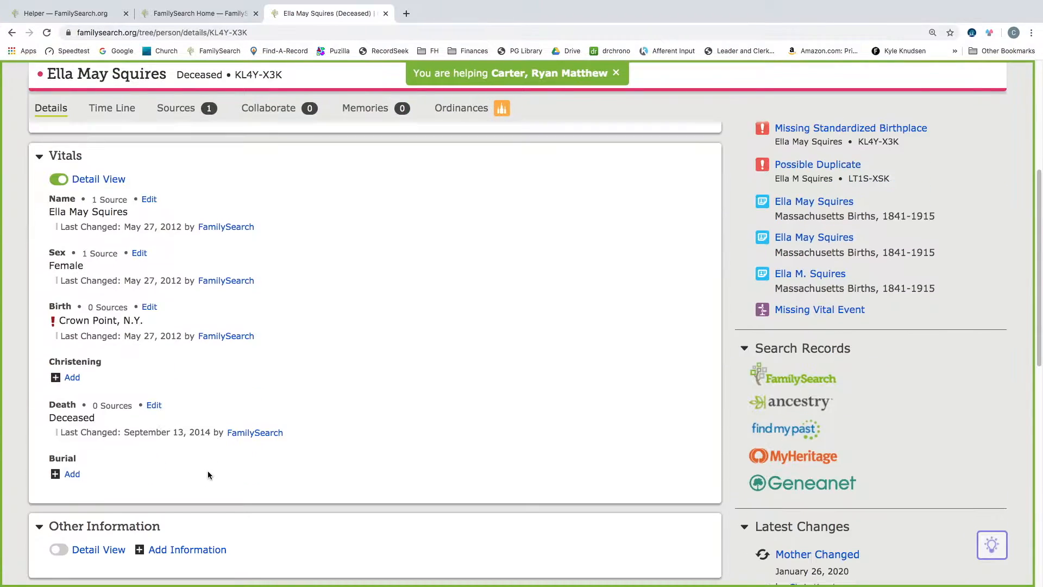
pyautogui.scroll(-3, 207, 414)
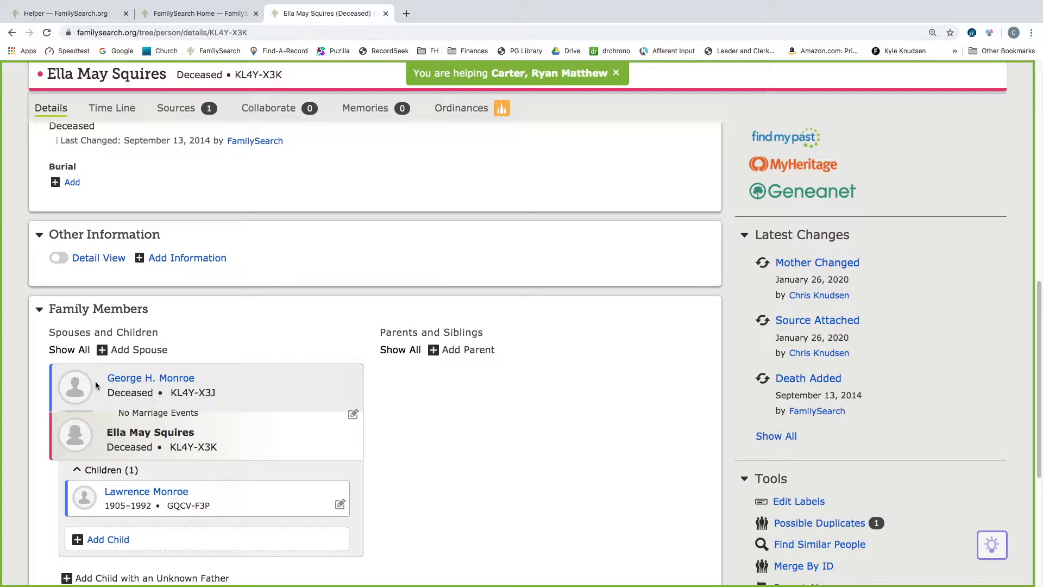
pyautogui.scroll(-2, 259, 442)
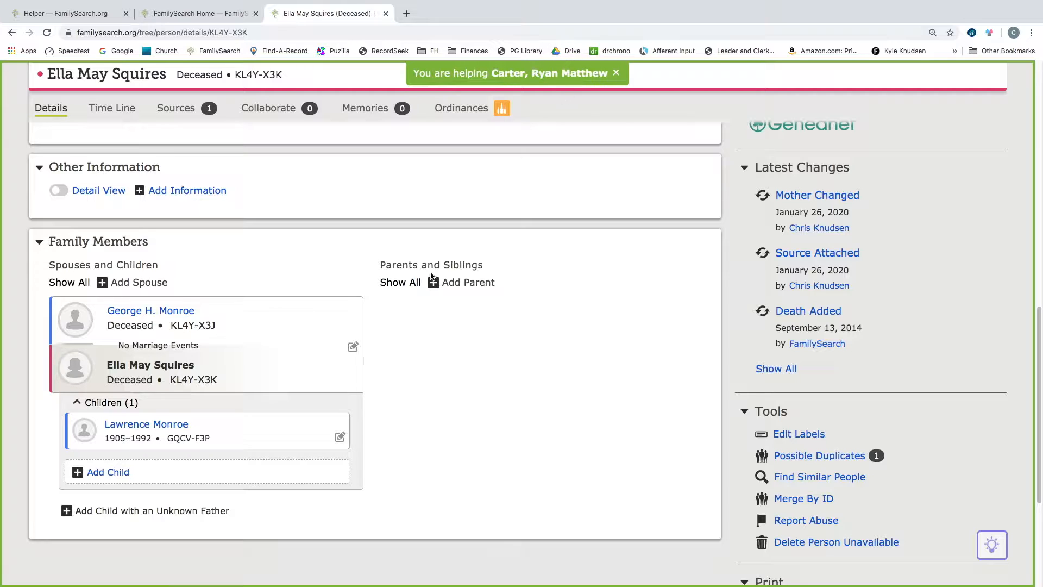
pyautogui.scroll(4, 400, 298)
pyautogui.scroll(4, 401, 302)
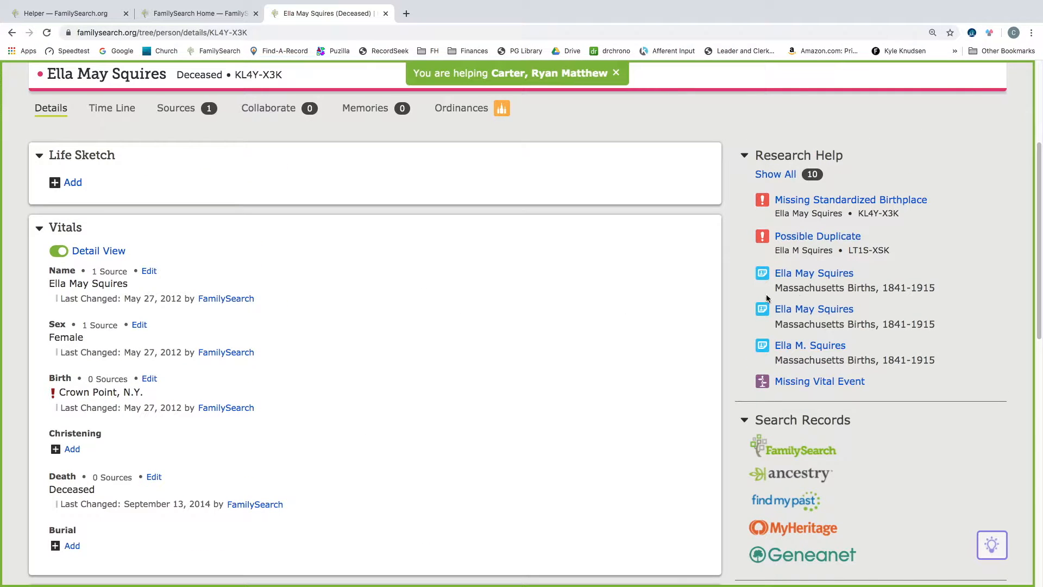
pyautogui.click(813, 237)
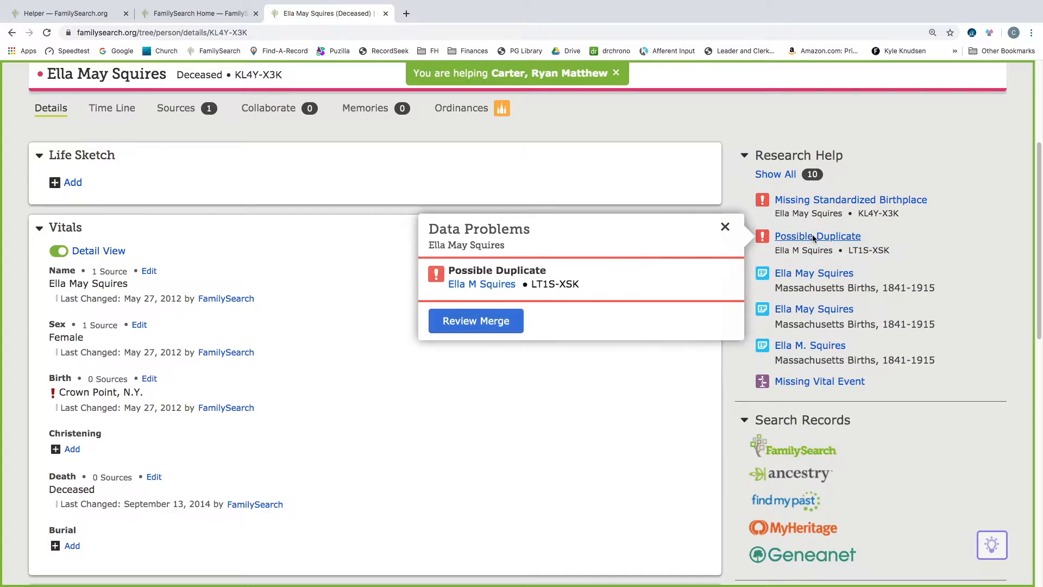
pyautogui.click(488, 326)
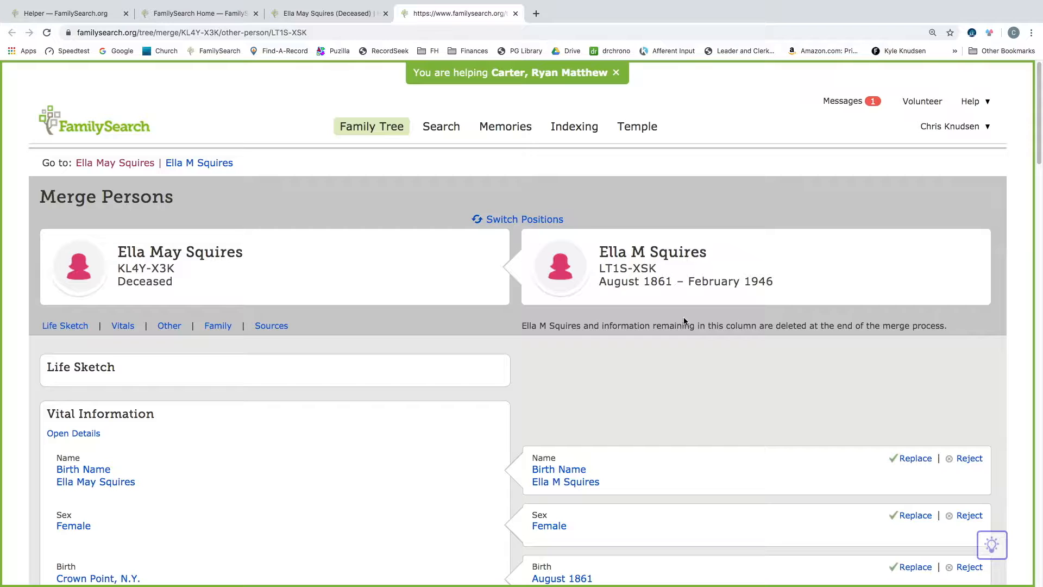
# Step: Compare both people's vital information in the merge review and examine the possible duplicate's residence entries from 1865 to 1940
pyautogui.scroll(-4, 690, 340)
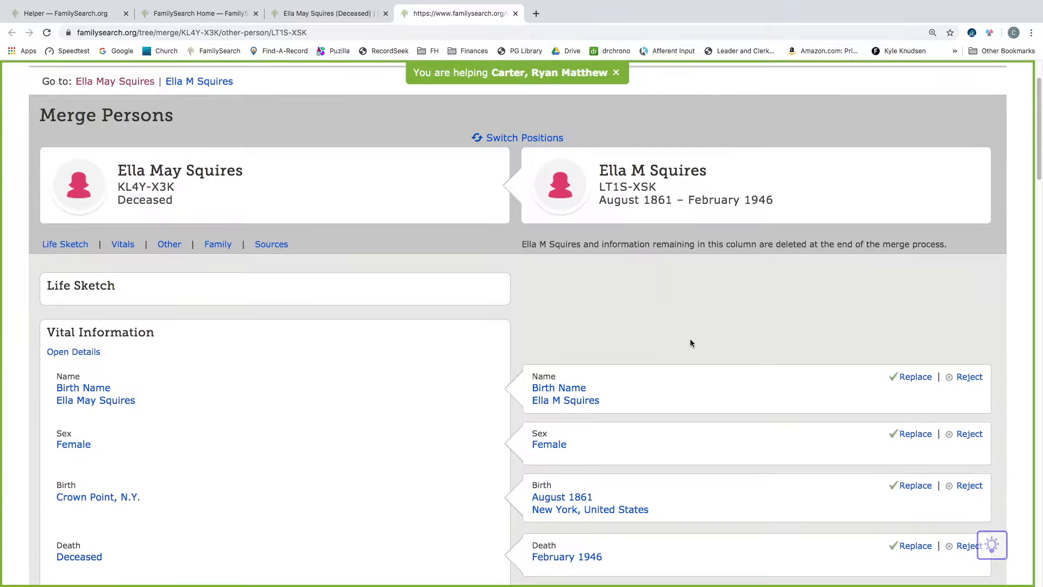
pyautogui.scroll(-1, 690, 342)
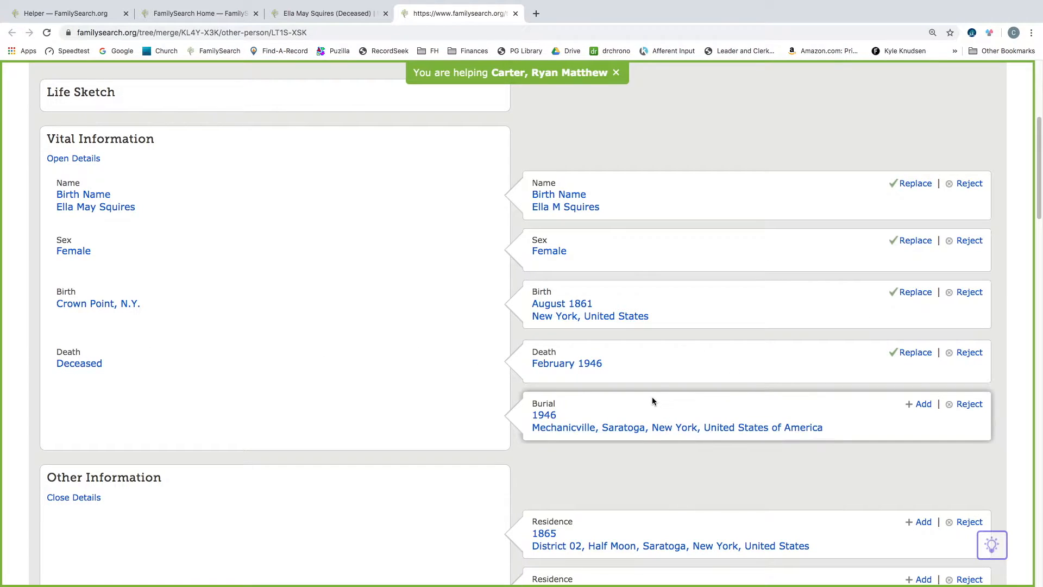
pyautogui.scroll(-1, 652, 398)
pyautogui.scroll(-1, 652, 397)
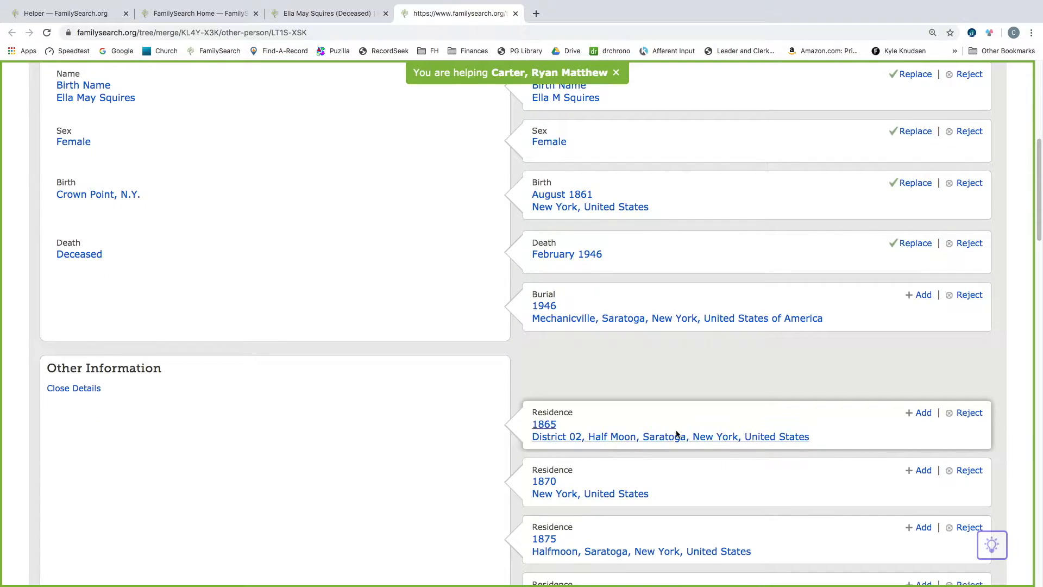
pyautogui.scroll(-1, 647, 435)
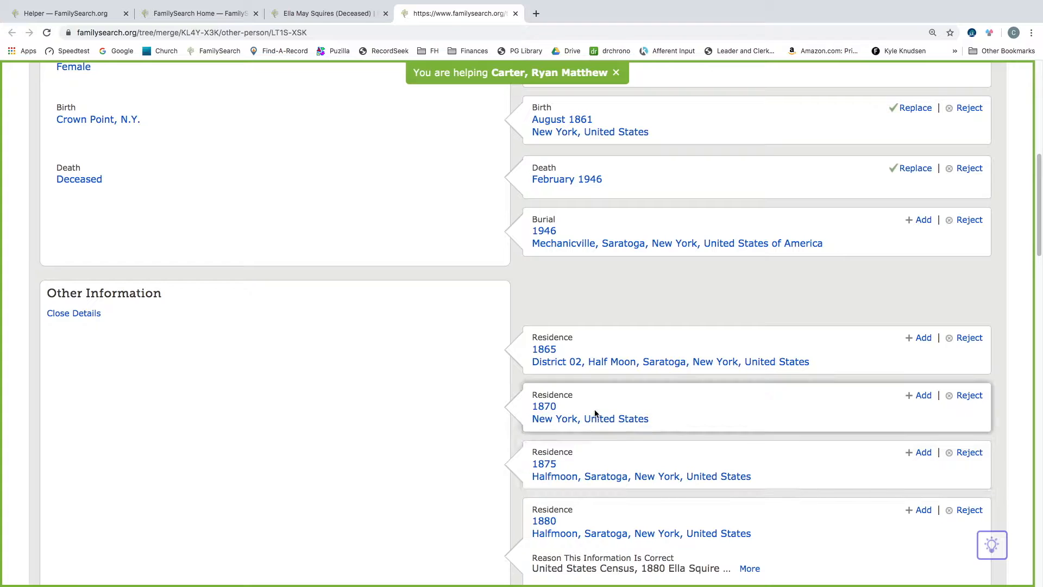
pyautogui.scroll(-3, 593, 414)
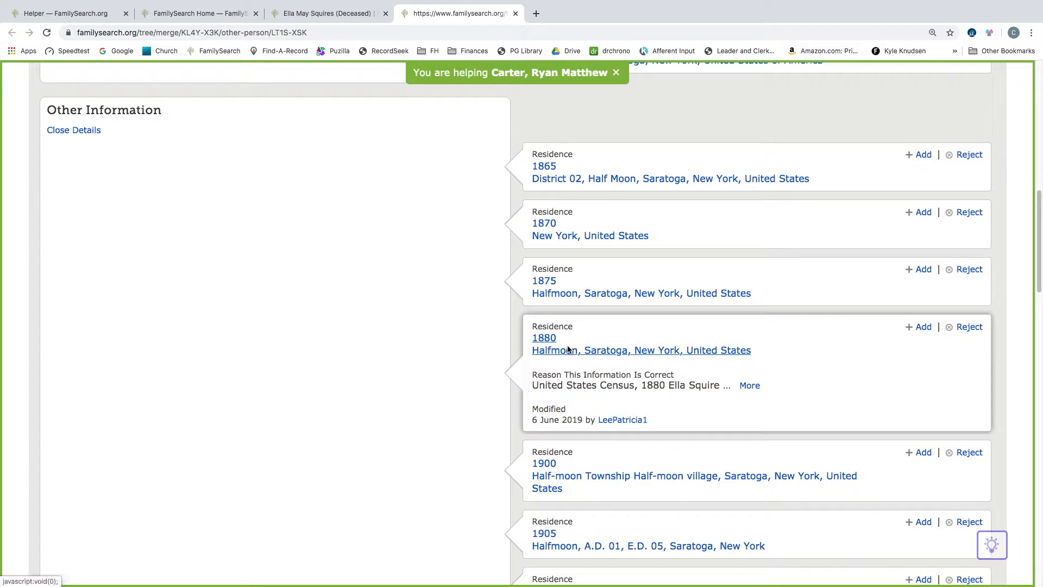
pyautogui.scroll(-1, 645, 372)
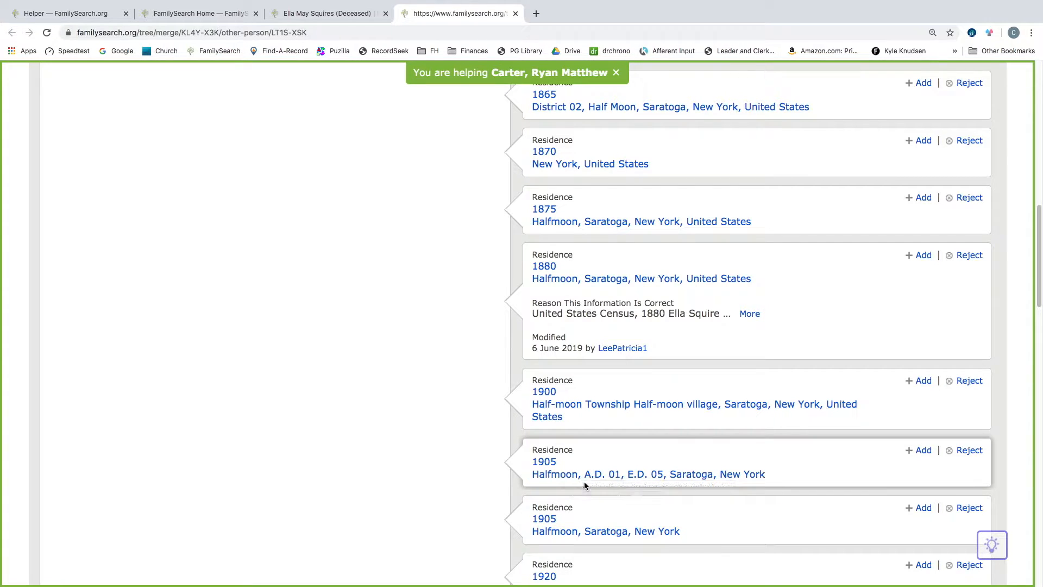
pyautogui.scroll(-3, 606, 478)
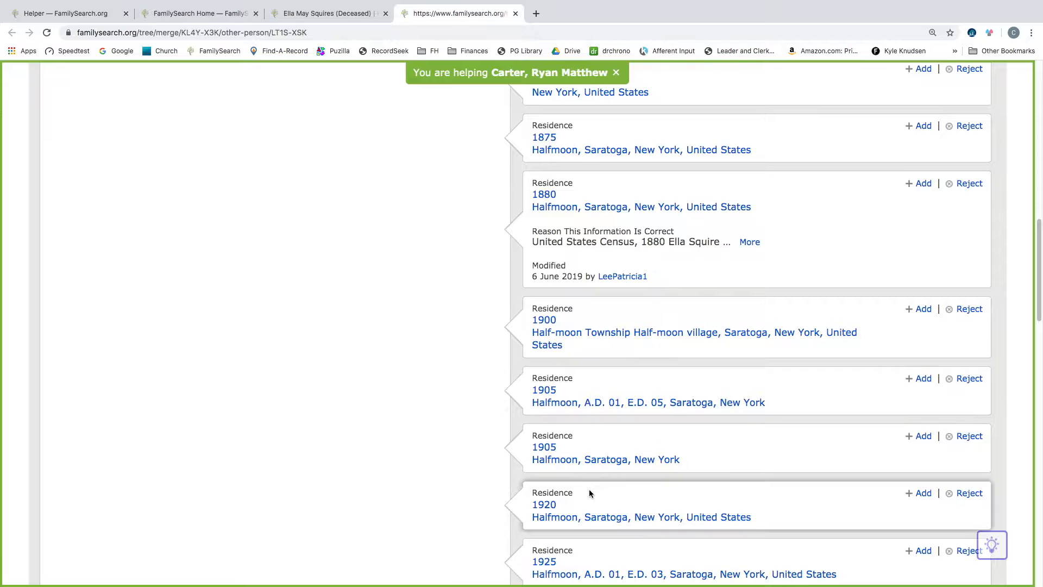
pyautogui.scroll(-1, 623, 487)
pyautogui.scroll(-3, 622, 485)
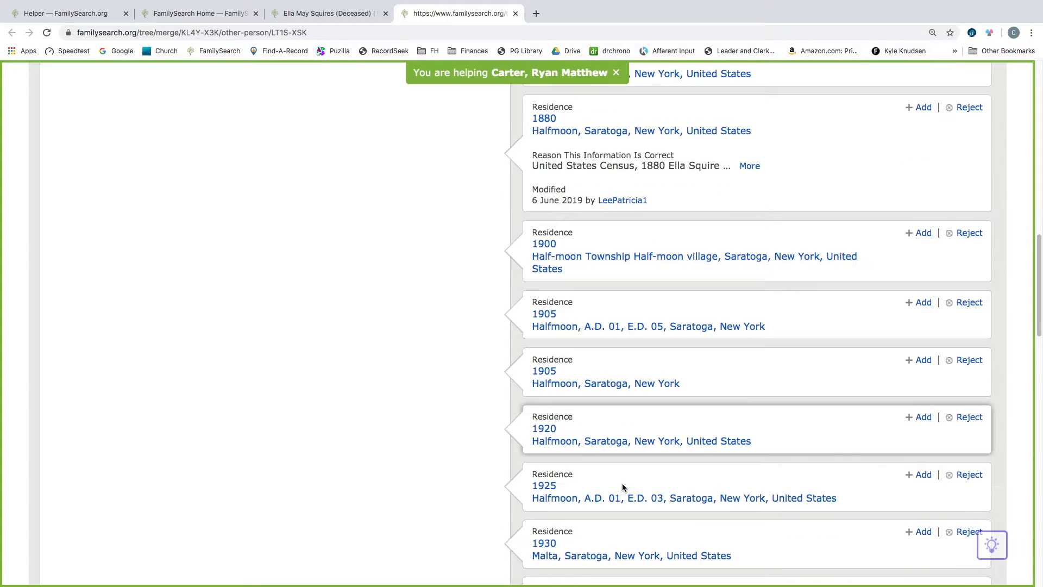
pyautogui.scroll(-3, 553, 490)
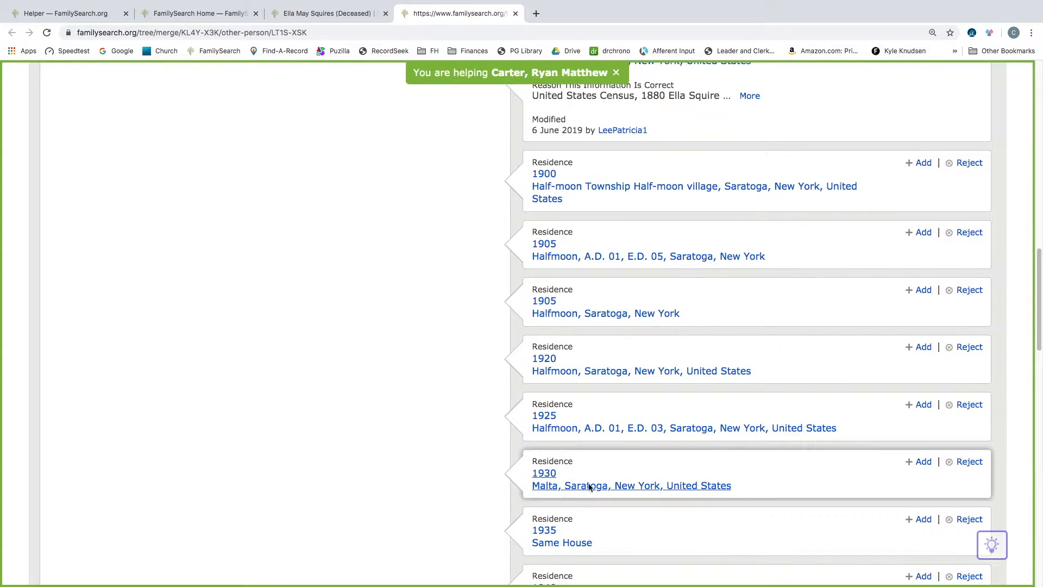
pyautogui.scroll(-3, 598, 497)
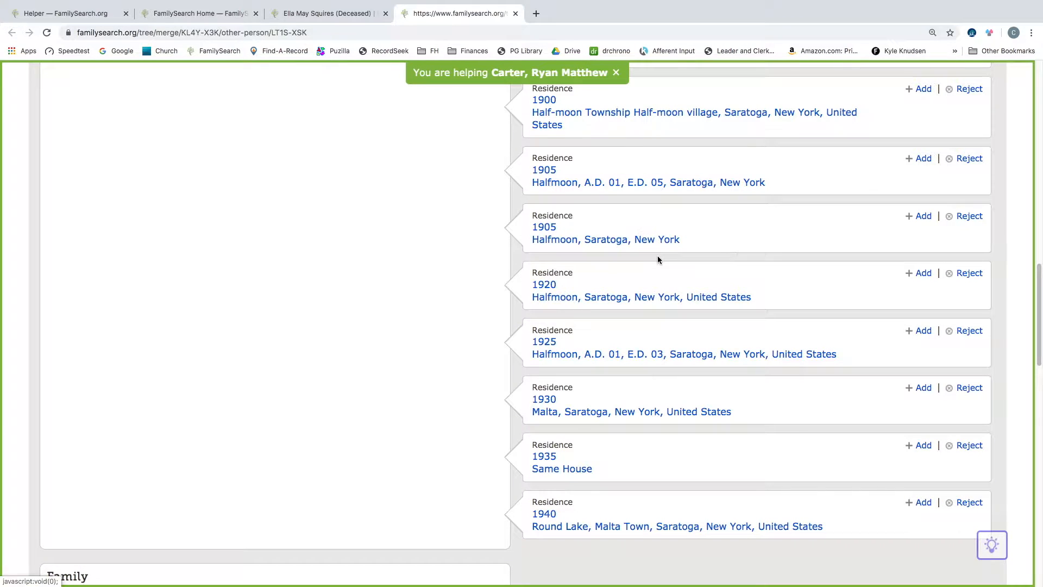
# Step: Open the possible duplicate's person page in a new browser tab from the merge review and switch to it
pyautogui.scroll(2, 673, 302)
pyautogui.scroll(14, 674, 307)
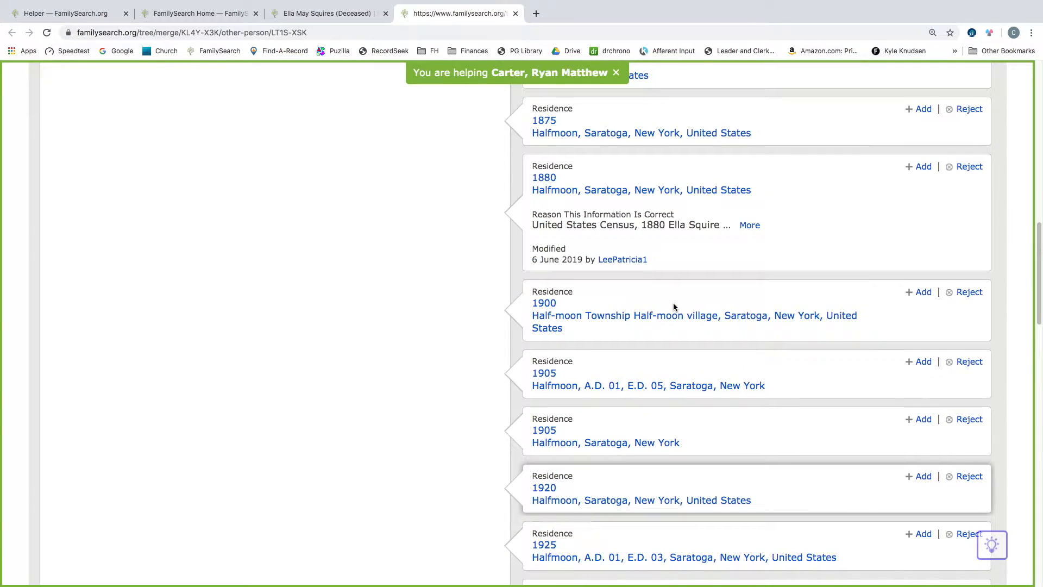
pyautogui.scroll(2, 673, 307)
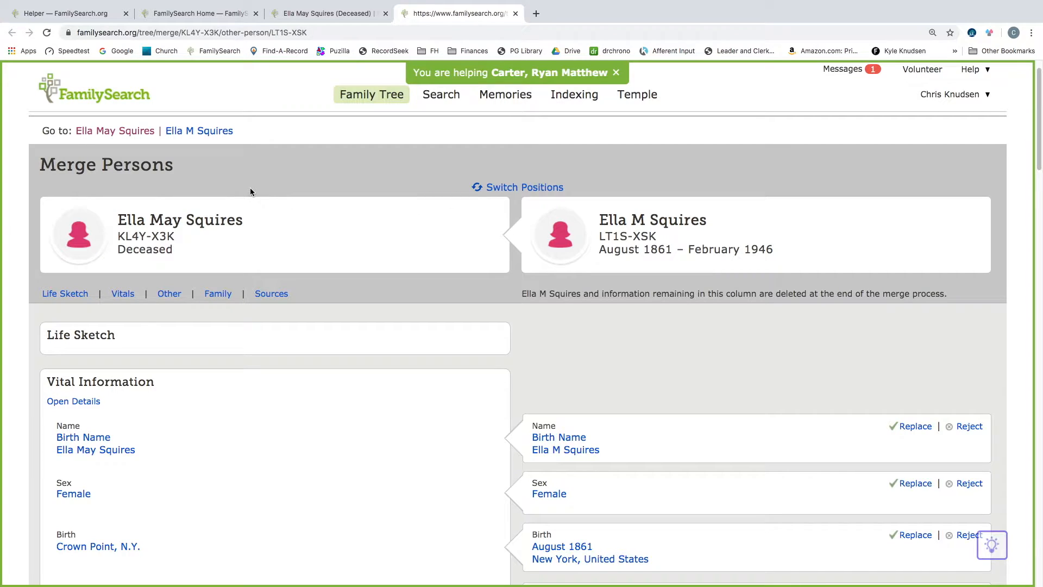
pyautogui.rightClick(194, 132)
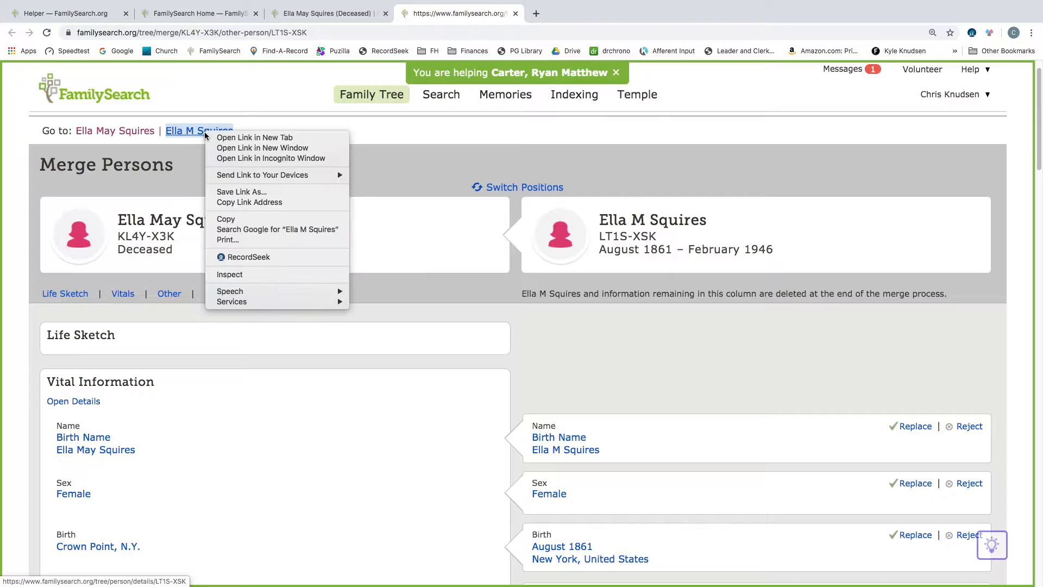
pyautogui.click(248, 138)
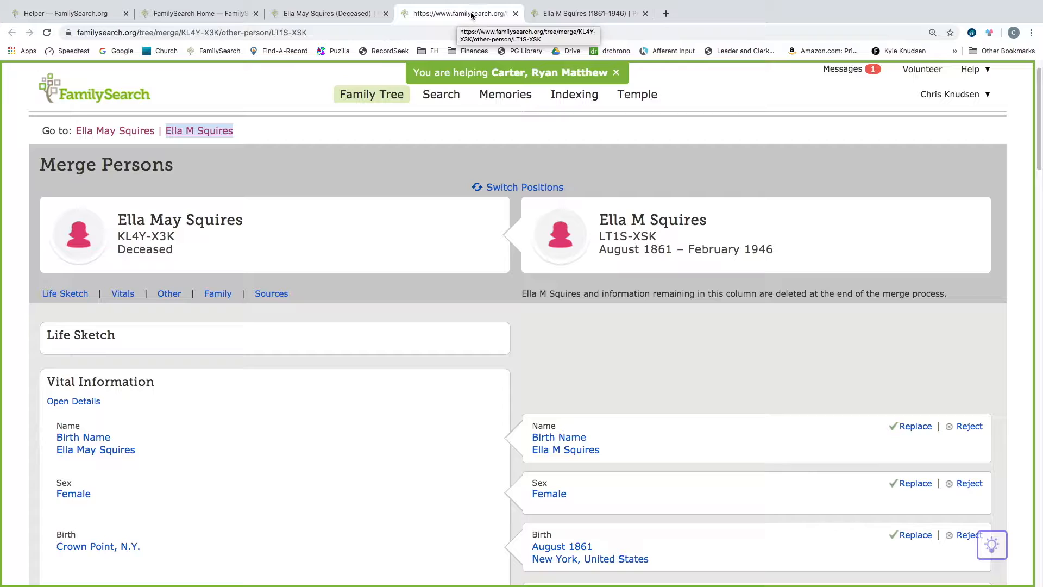
pyautogui.click(595, 16)
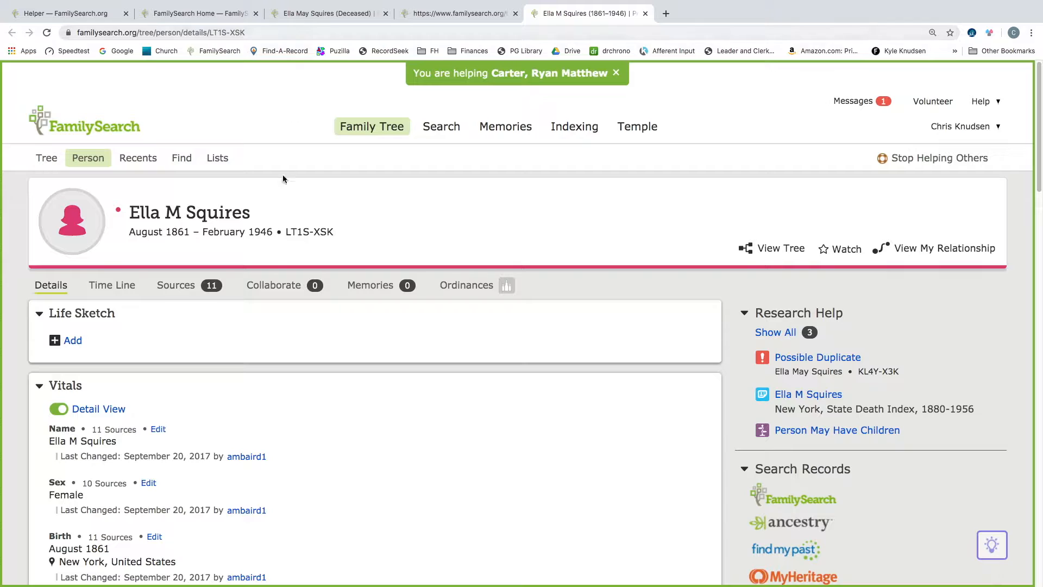
# Step: Review the possible duplicate's details and family members, expanding the list of children under the spouse section
pyautogui.scroll(-15, 276, 308)
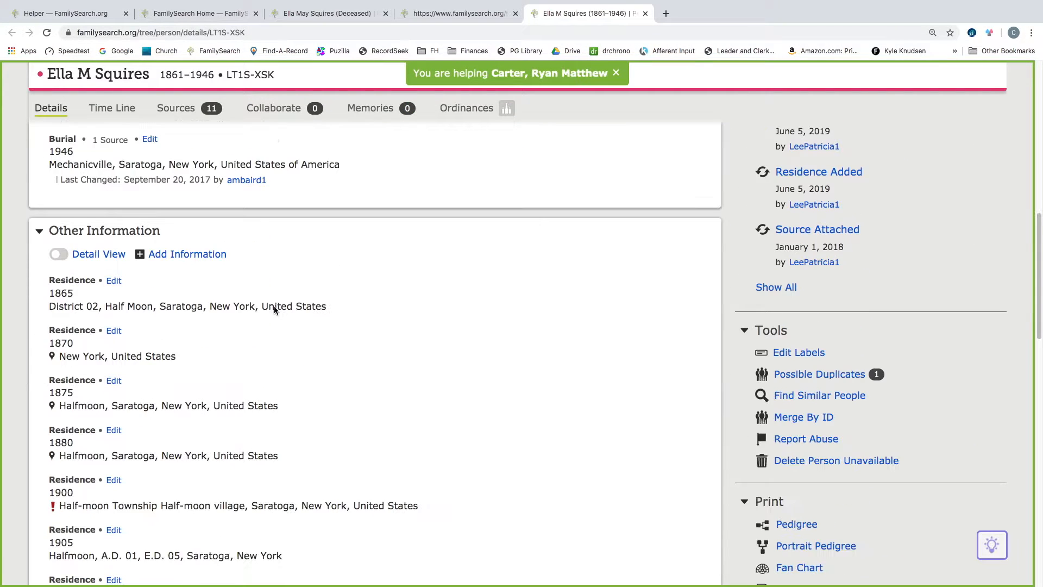
pyautogui.scroll(-8, 274, 309)
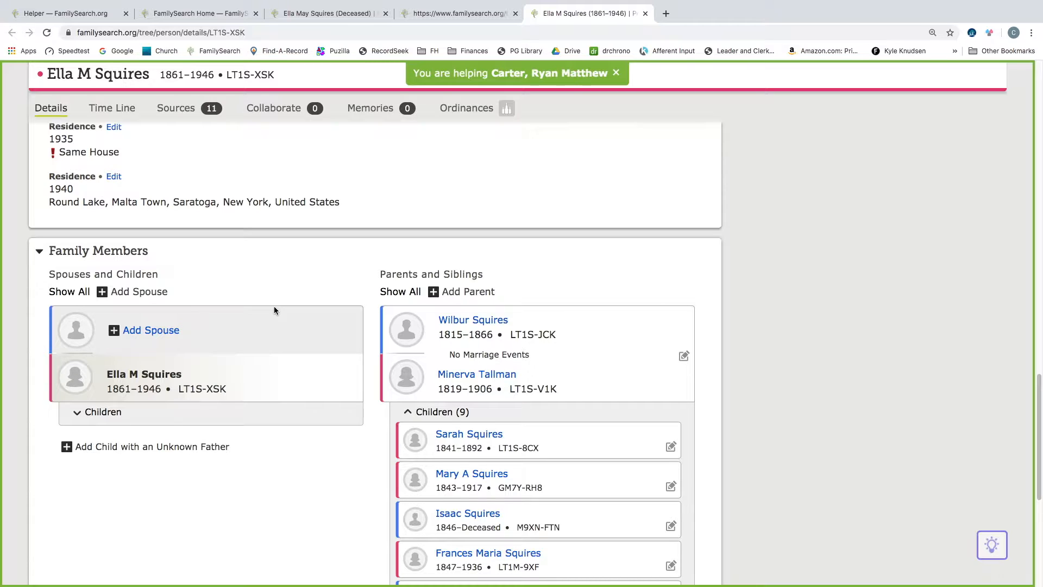
pyautogui.scroll(-5, 273, 310)
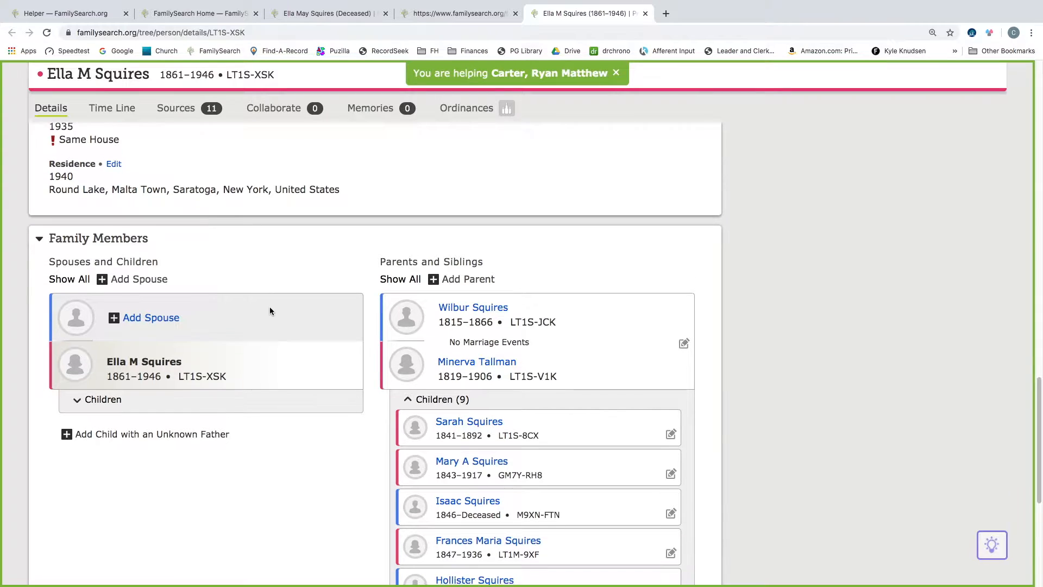
pyautogui.scroll(5, 268, 310)
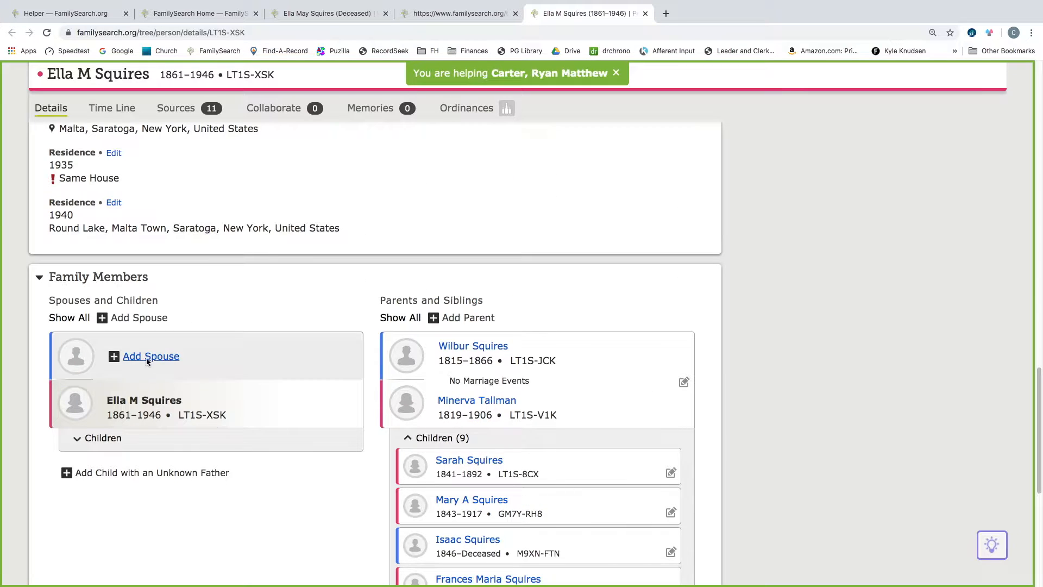
pyautogui.click(79, 437)
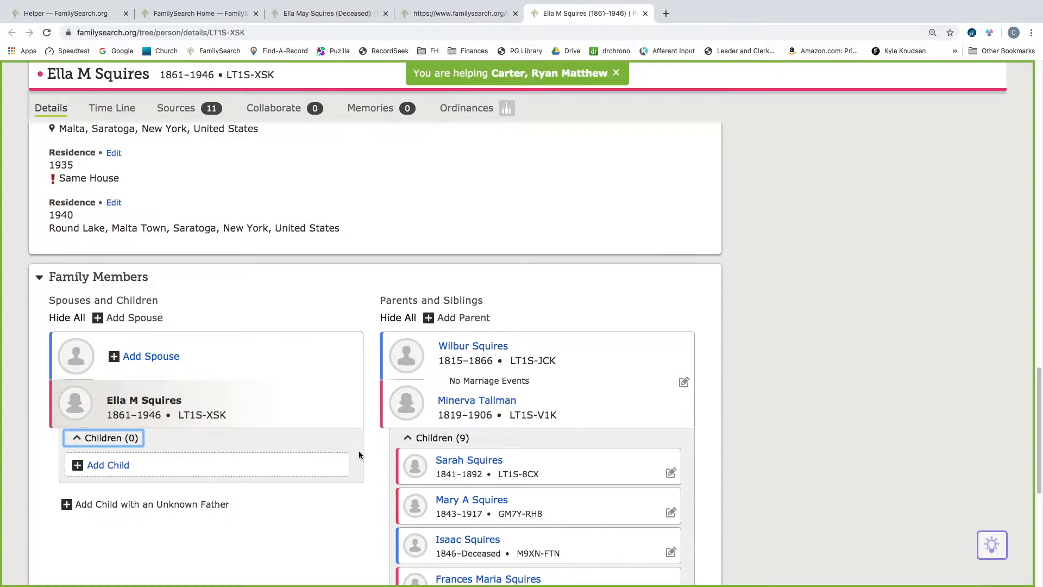
pyautogui.scroll(7, 358, 453)
pyautogui.scroll(8, 359, 455)
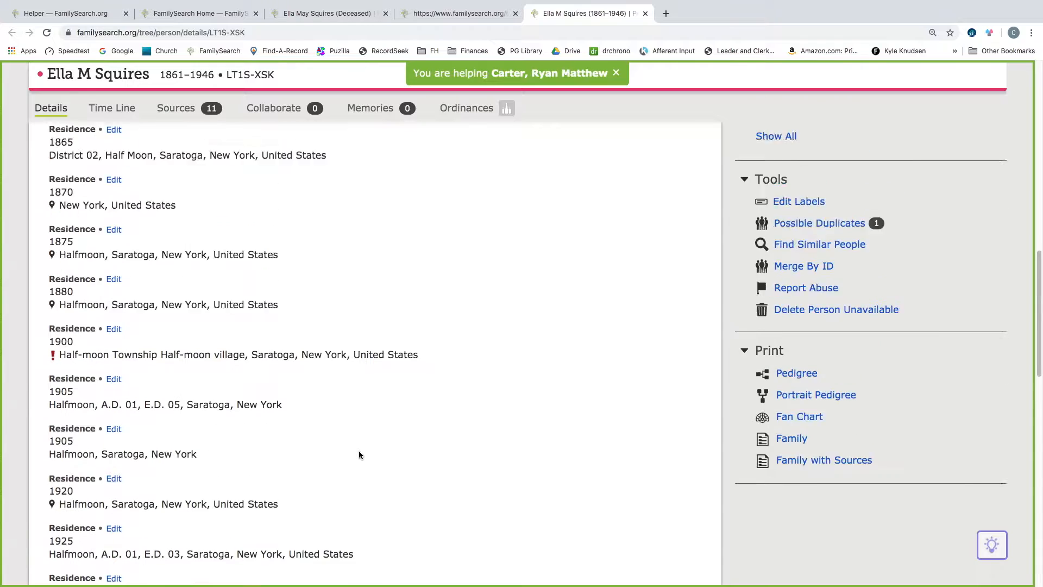
pyautogui.scroll(2, 358, 454)
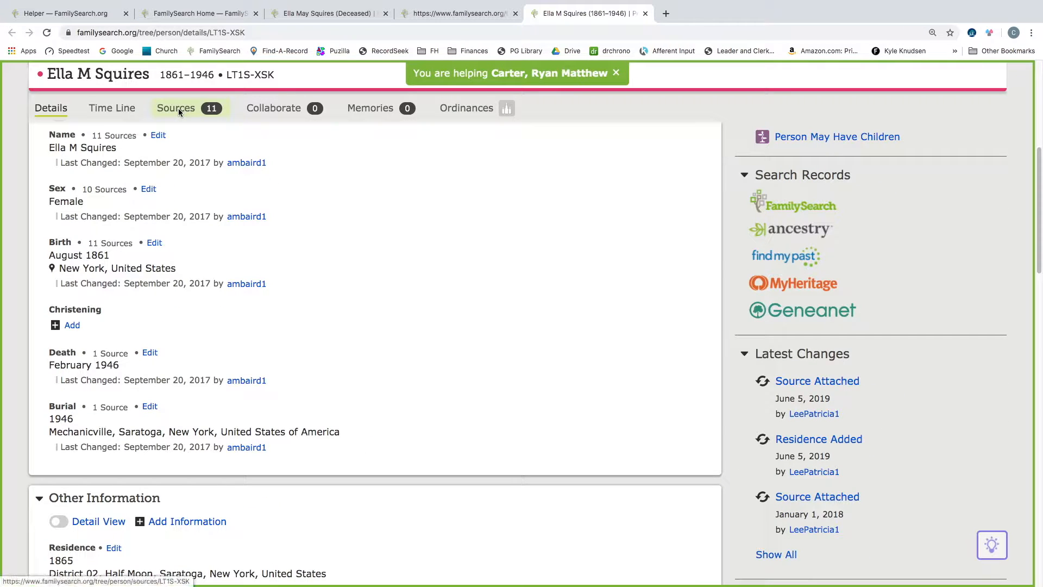
# Step: Return to the original ancestor's page, dismiss the Data Problems notice, and view the child's summary card under Family Members
pyautogui.click(312, 14)
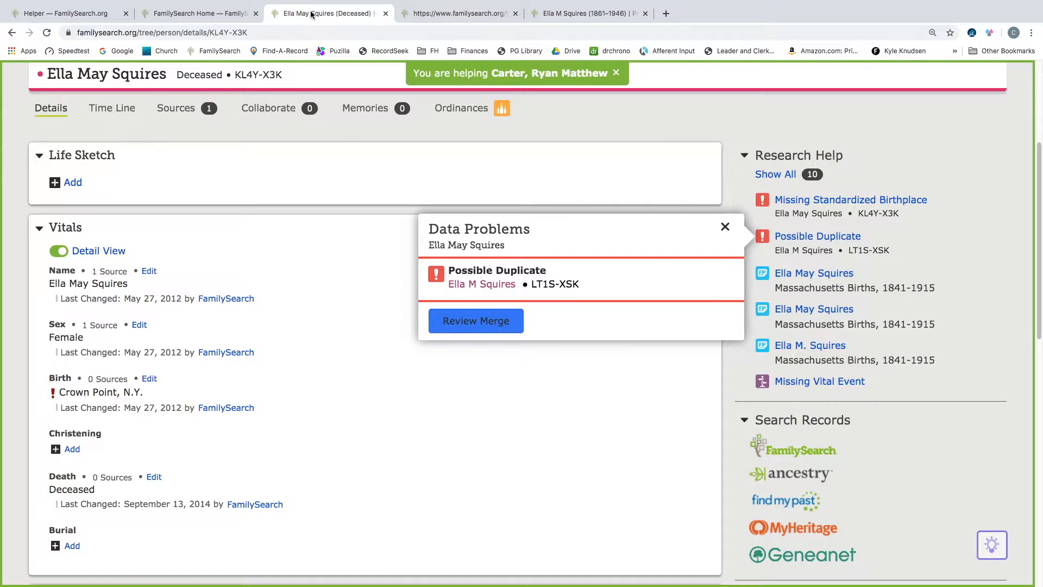
pyautogui.click(372, 375)
pyautogui.scroll(-2, 373, 375)
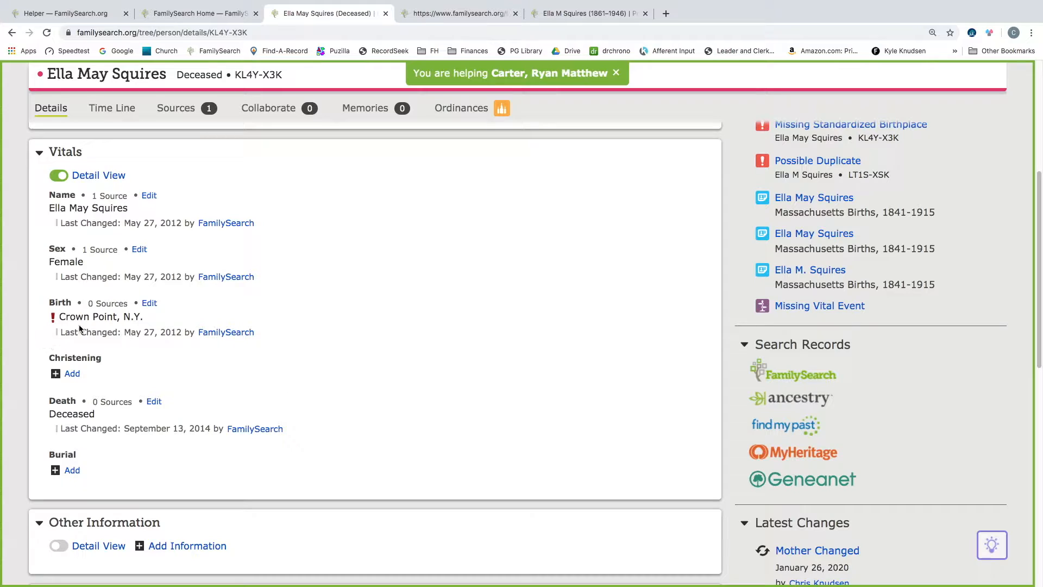
pyautogui.scroll(-5, 334, 368)
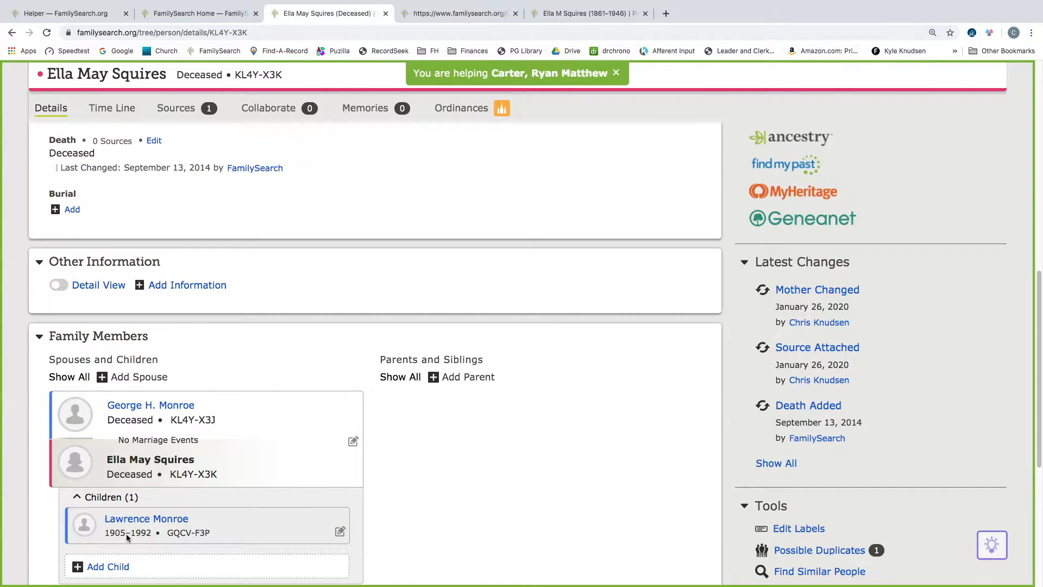
pyautogui.click(140, 519)
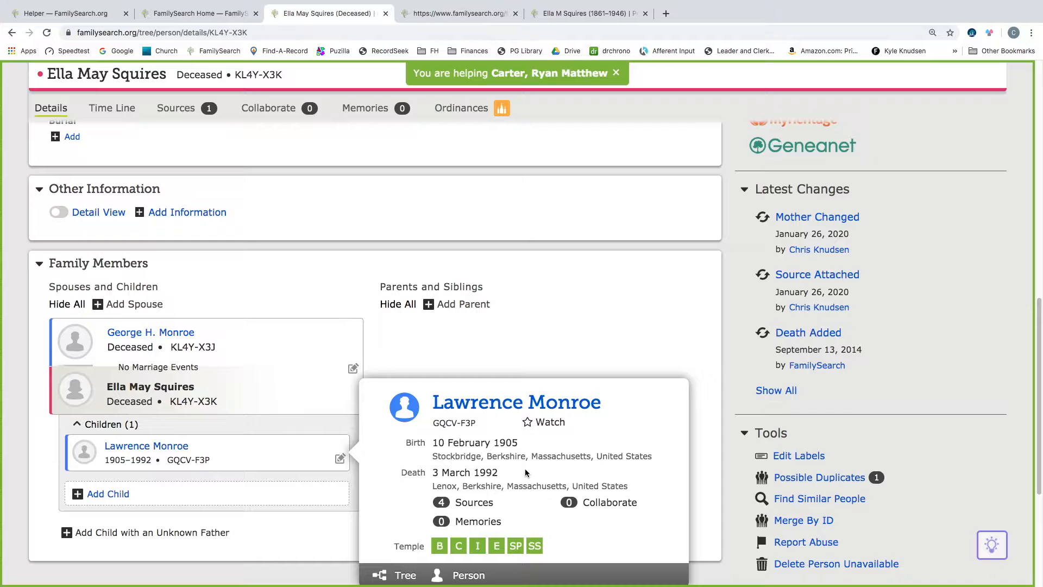
pyautogui.moveTo(504, 458)
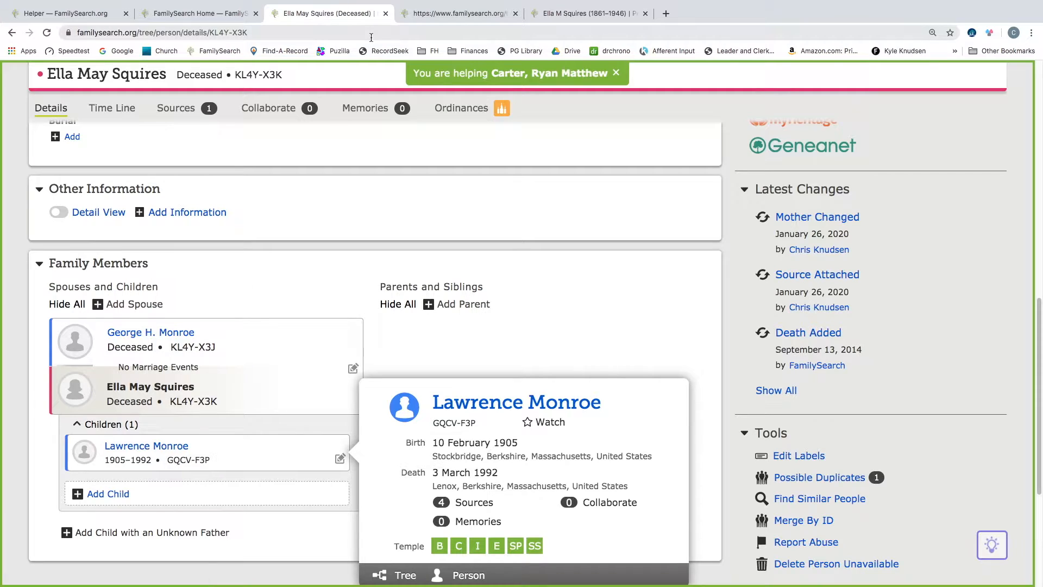
# Step: Go to the possible duplicate's sources and examine the indexed information of the 1905 New York State Census source
pyautogui.click(593, 16)
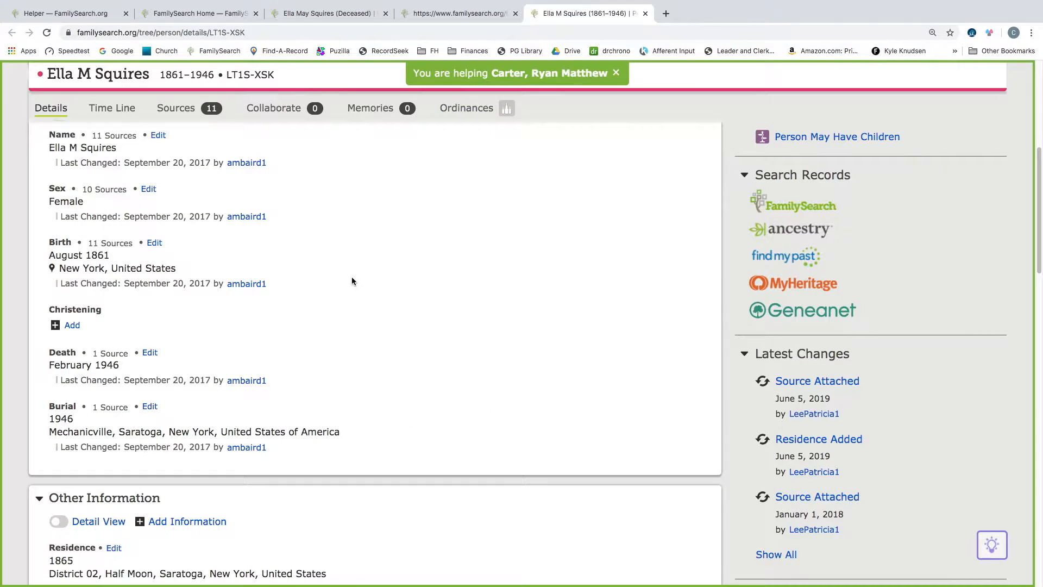
pyautogui.click(180, 109)
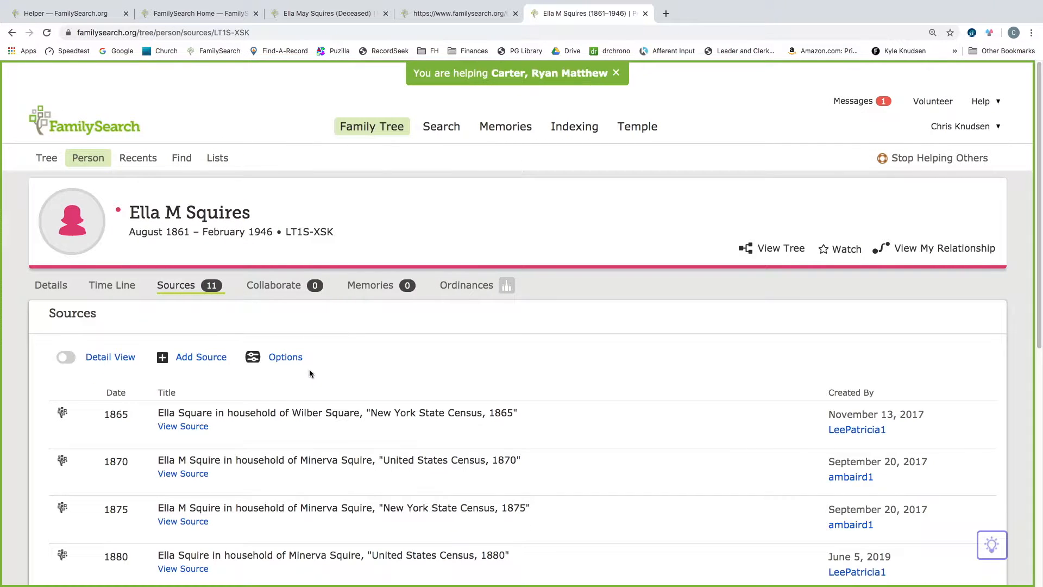
pyautogui.scroll(-4, 305, 380)
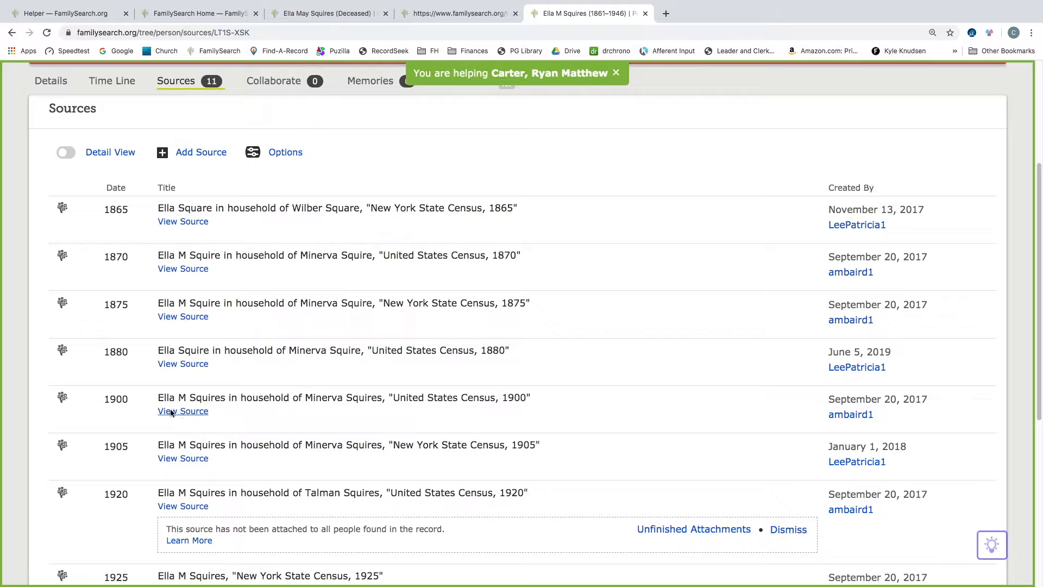
pyautogui.click(349, 445)
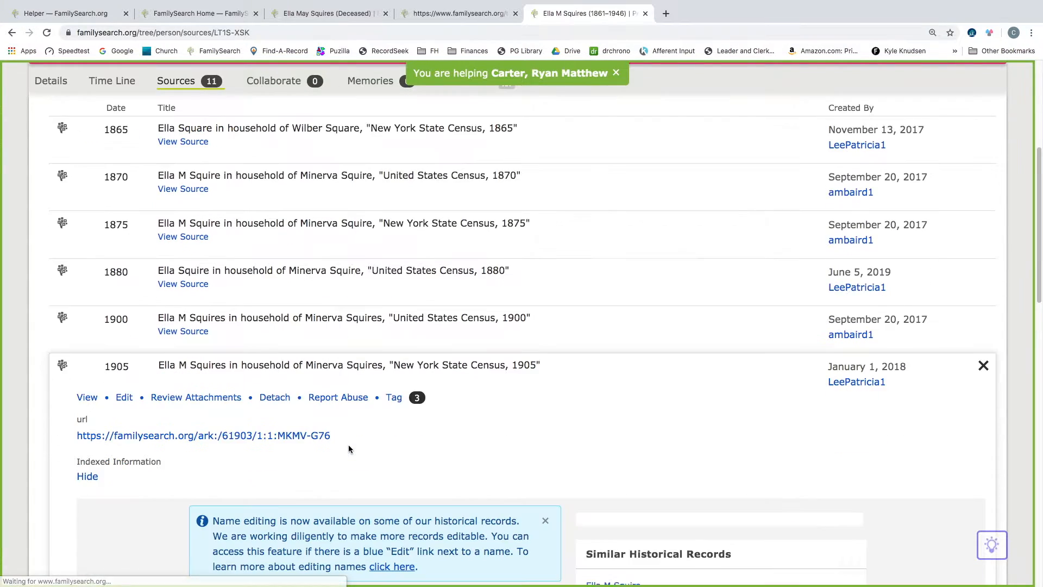
pyautogui.scroll(-5, 348, 447)
pyautogui.scroll(-3, 349, 447)
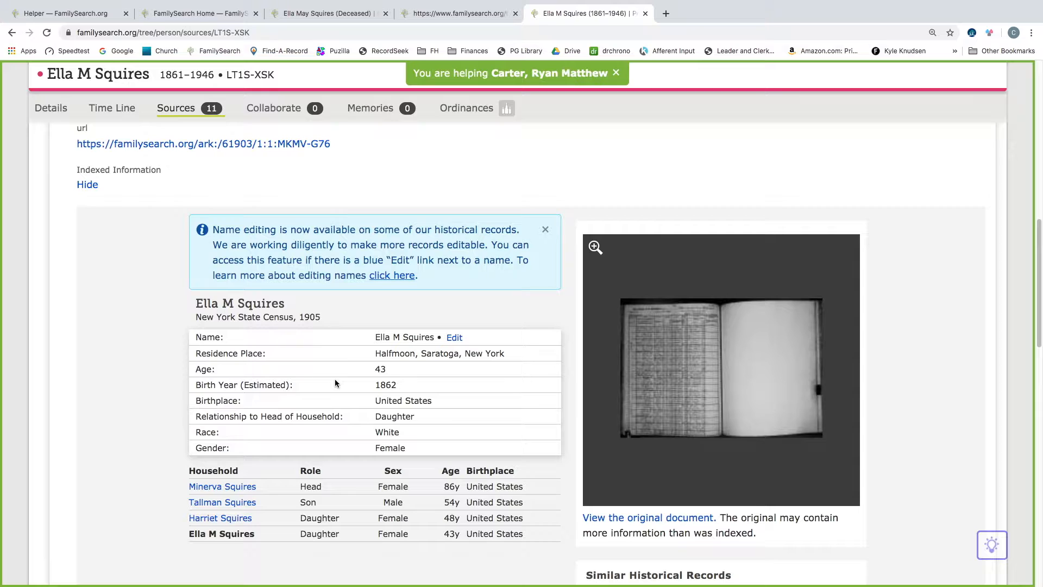
# Step: Collapse the 1905 census source and expand the 1900 United States Census source
pyautogui.scroll(3, 335, 383)
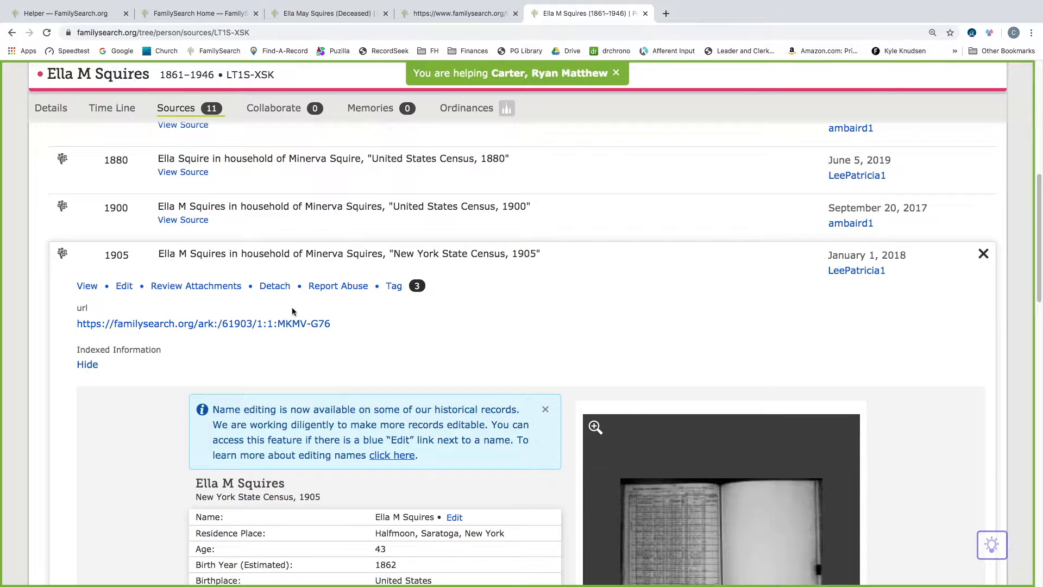
pyautogui.click(267, 256)
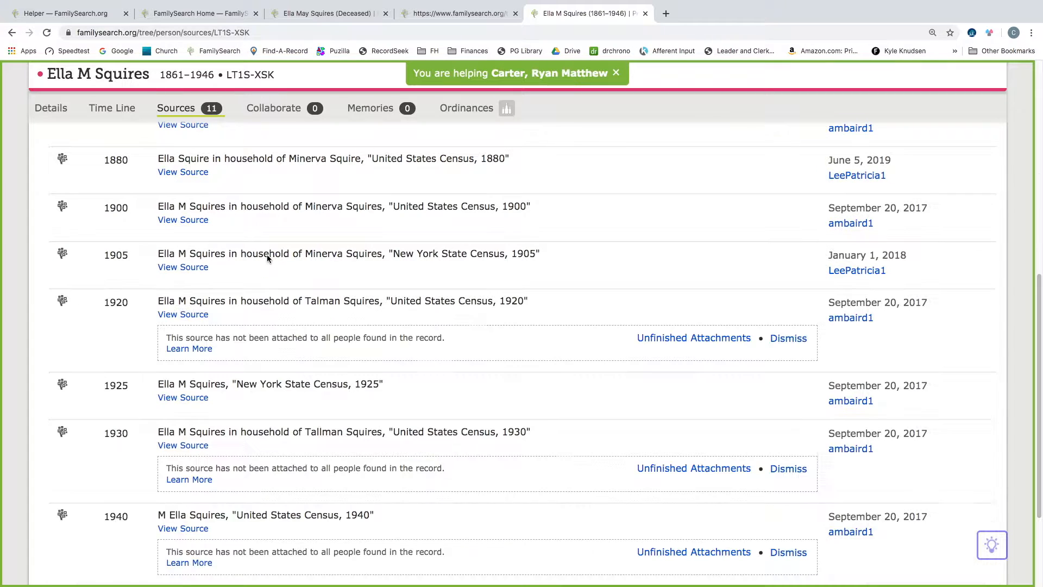
pyautogui.click(259, 207)
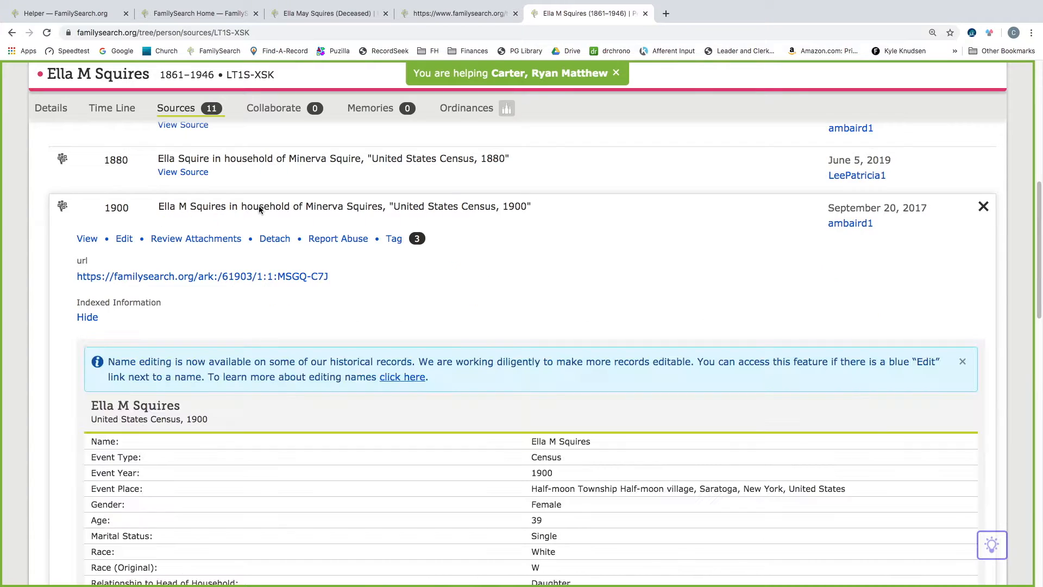
# Step: Examine the 1900 census source's indexed information and collapse it, and do the same for the 1920 United States Census source
pyautogui.scroll(-1, 320, 339)
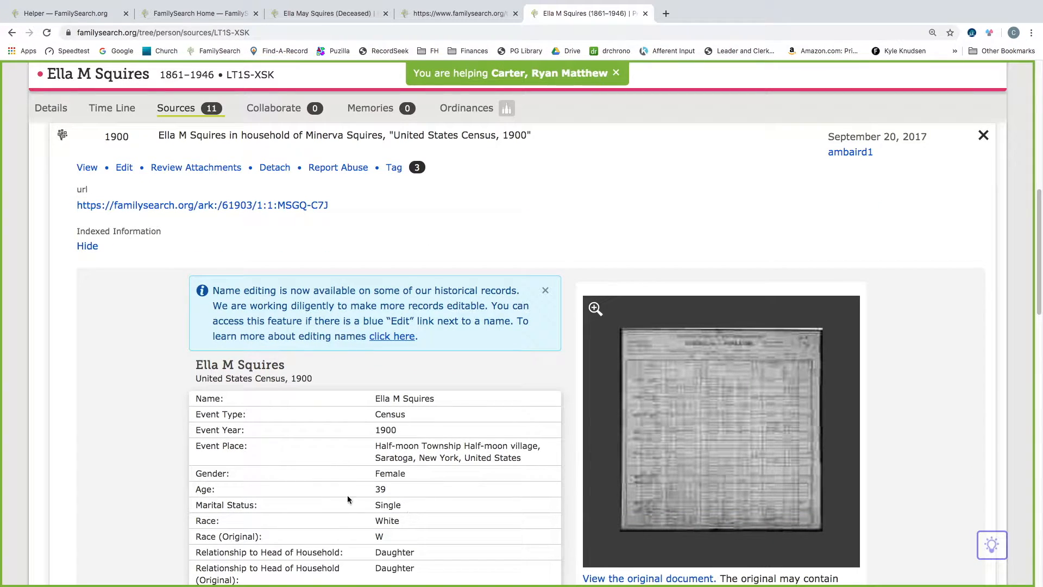
pyautogui.click(182, 138)
pyautogui.click(175, 231)
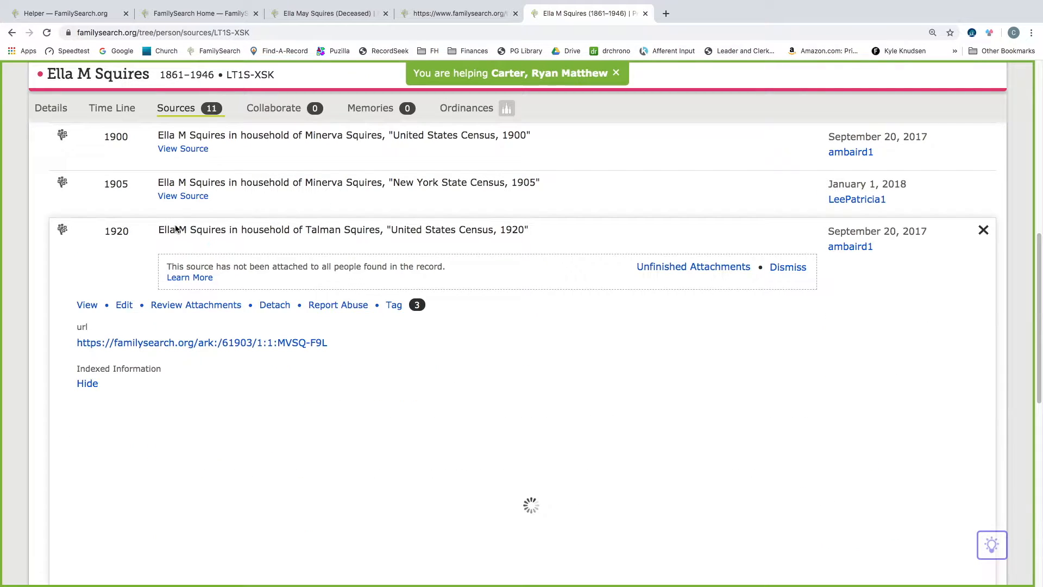
pyautogui.scroll(-3, 313, 386)
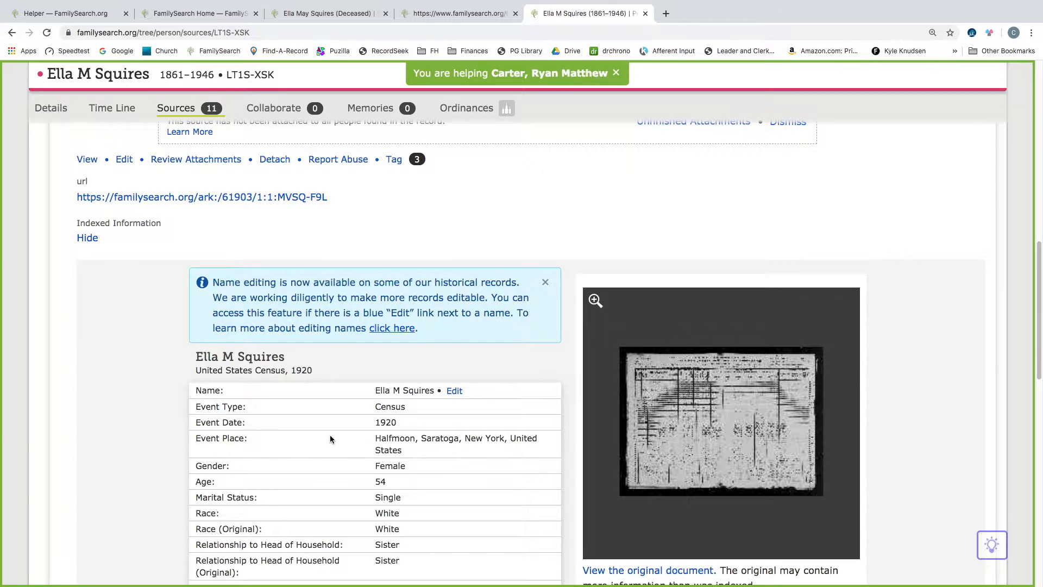
pyautogui.scroll(3, 328, 437)
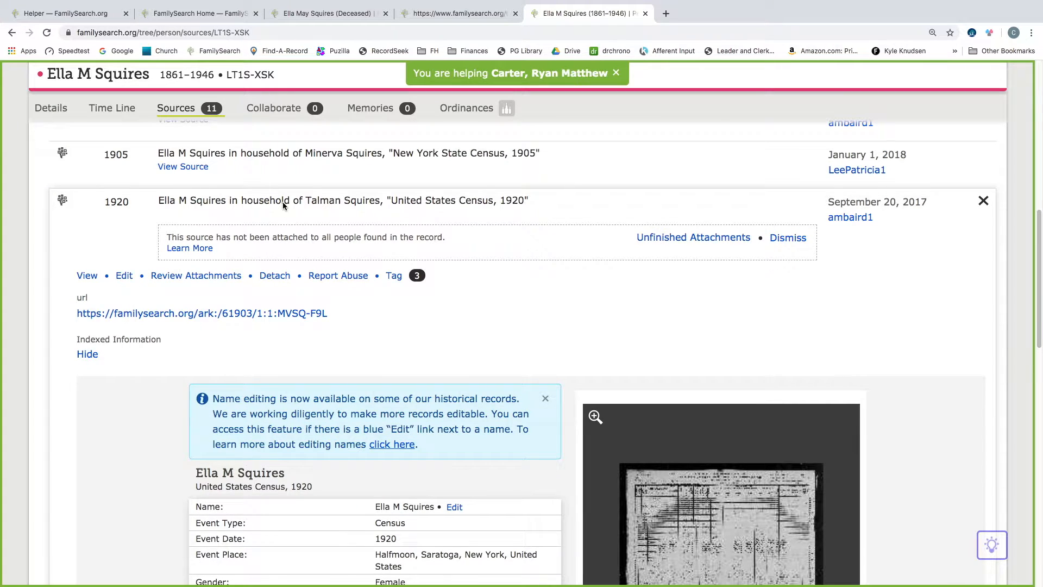
pyautogui.click(283, 201)
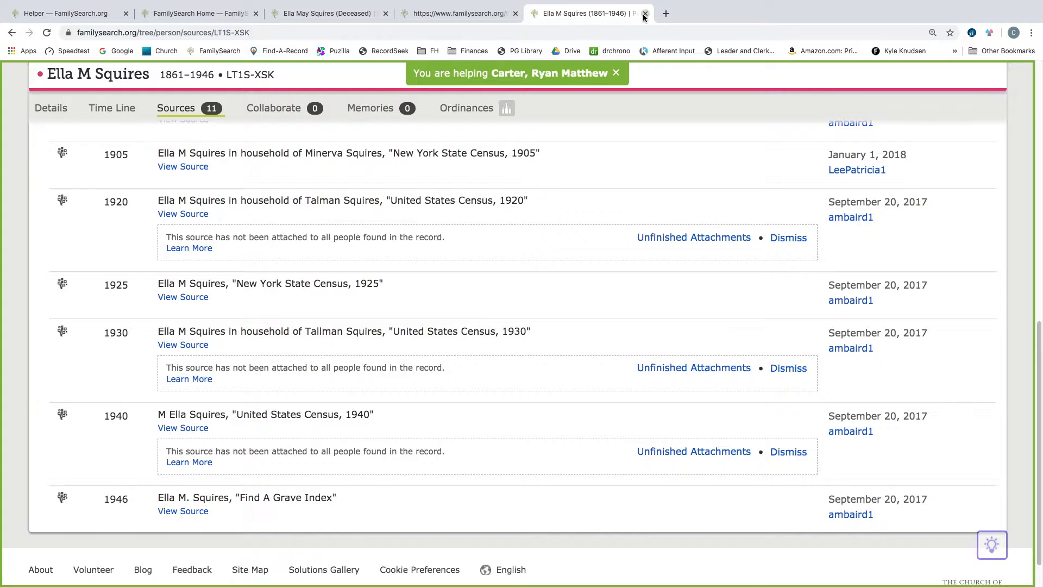
# Step: Return to the possible duplicate's details and check your own relationship to her, closing the relationship window
pyautogui.scroll(10, 566, 353)
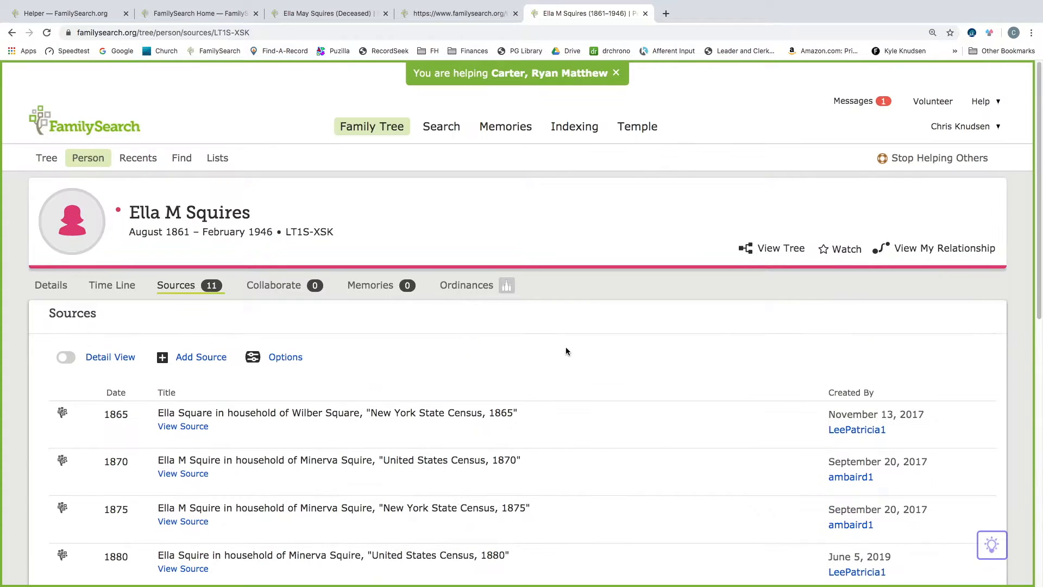
pyautogui.click(51, 284)
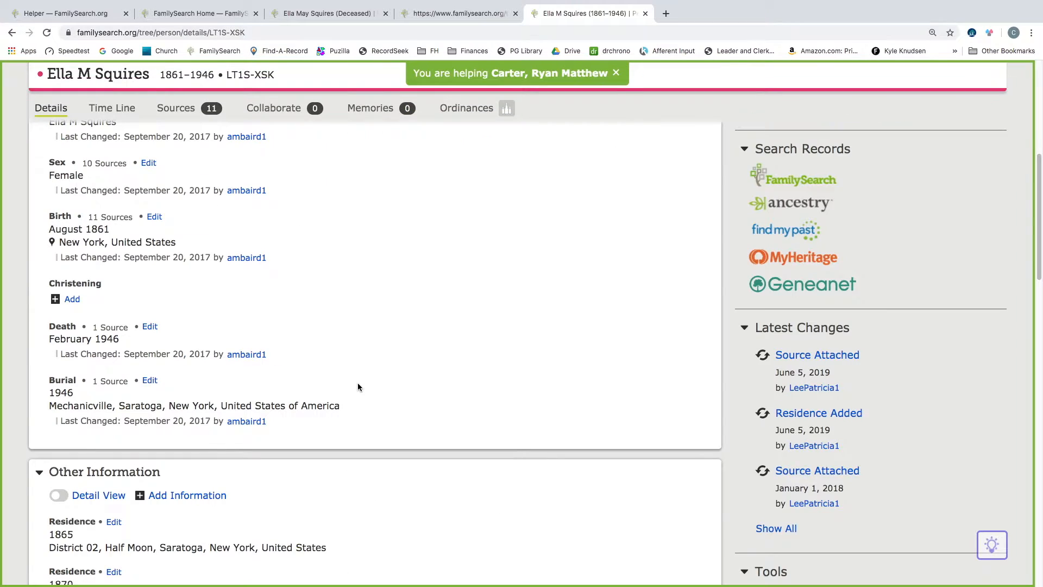
pyautogui.scroll(5, 357, 383)
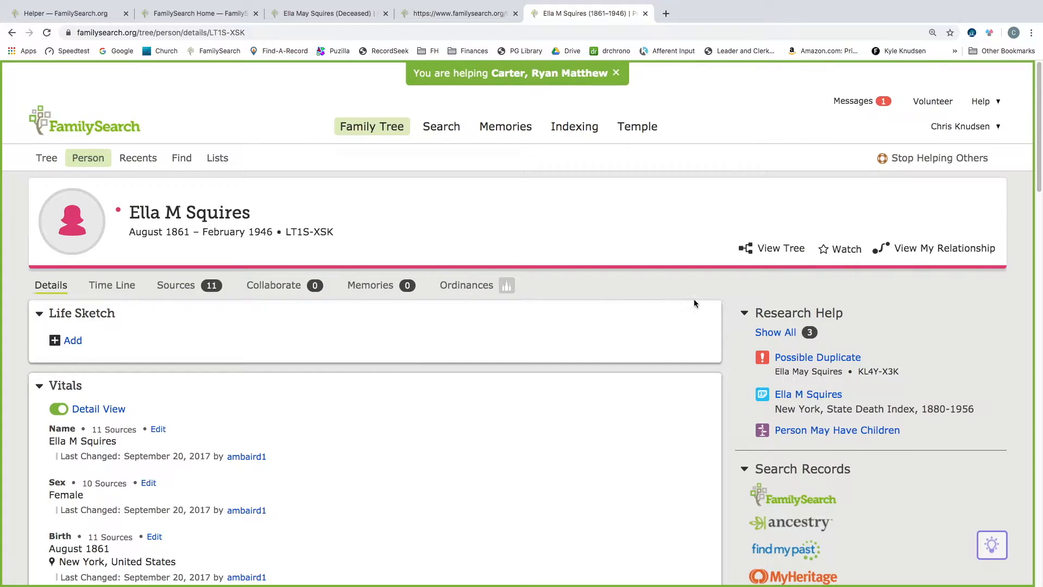
pyautogui.click(943, 249)
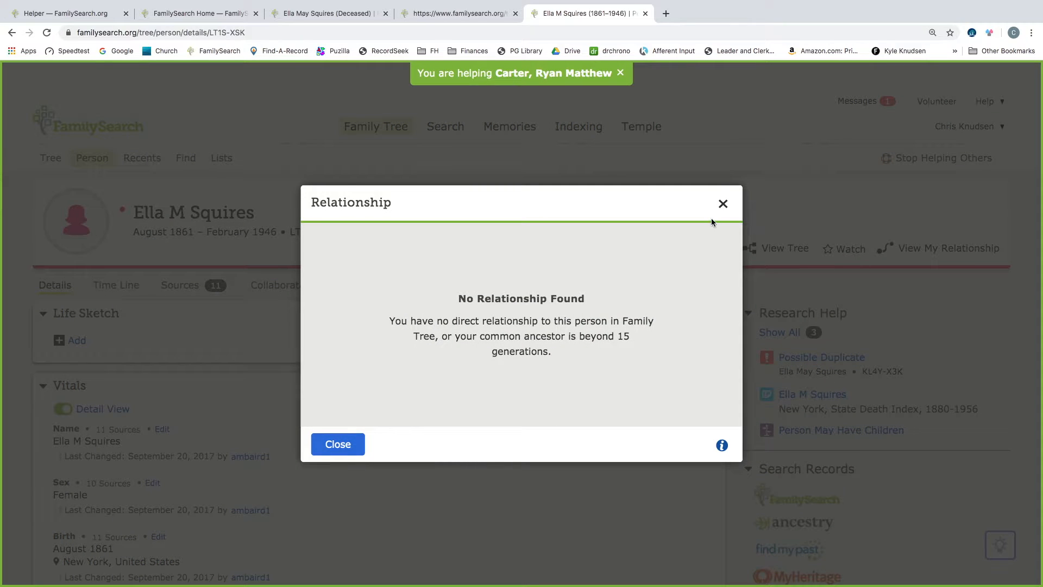
pyautogui.click(722, 204)
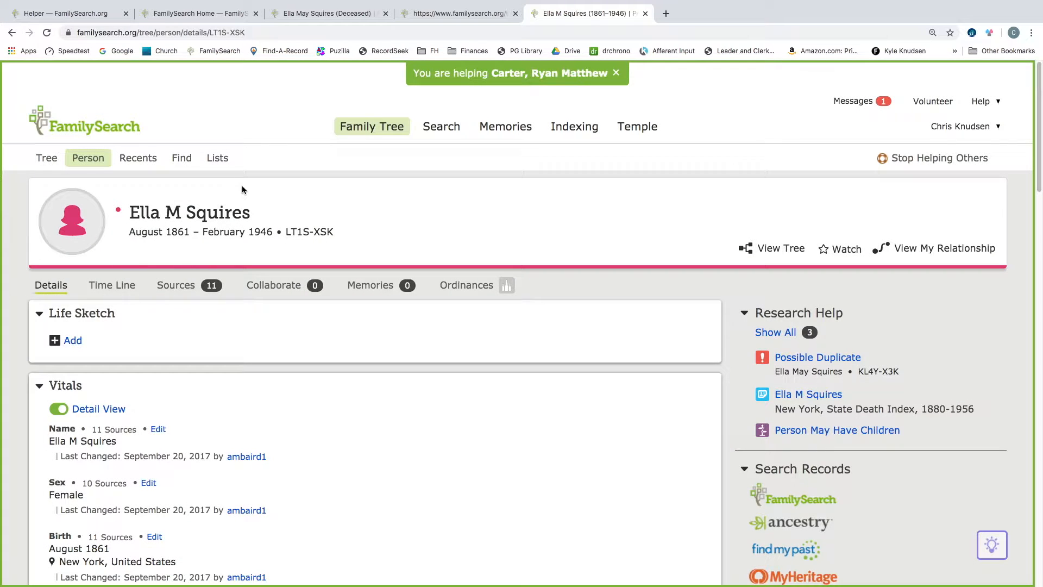
# Step: Close the duplicate's page, review the whole merge comparison down to the sources, and start declaring the two people not a match
pyautogui.click(644, 14)
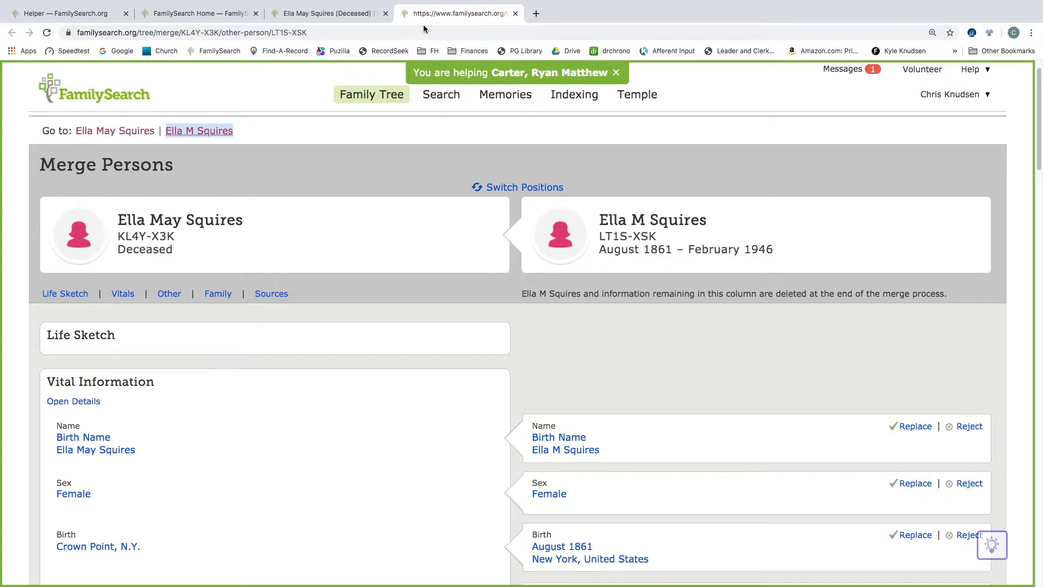
pyautogui.scroll(-4, 376, 374)
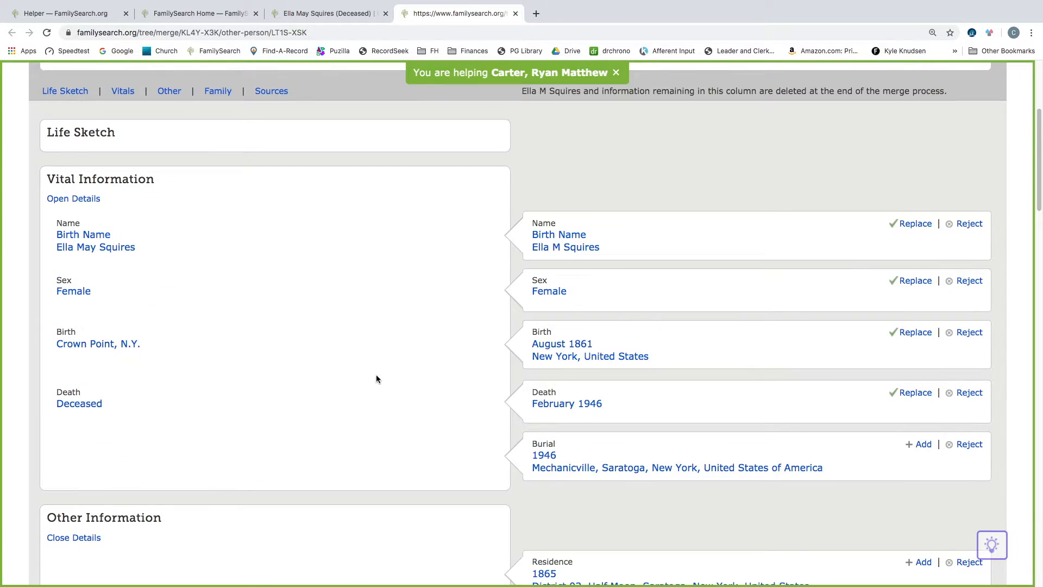
pyautogui.scroll(-4, 376, 373)
pyautogui.scroll(-15, 375, 375)
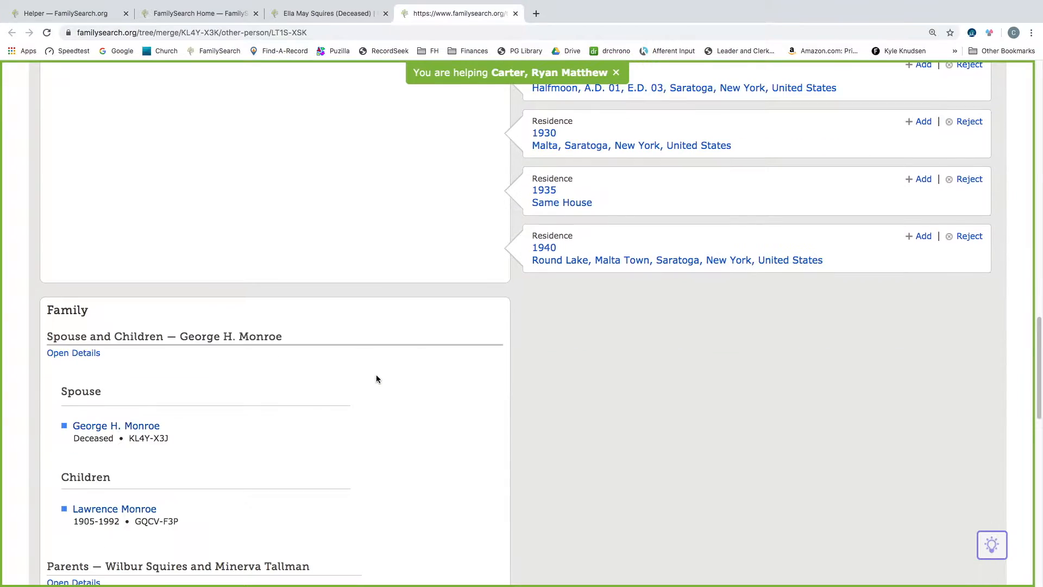
pyautogui.scroll(-3, 402, 381)
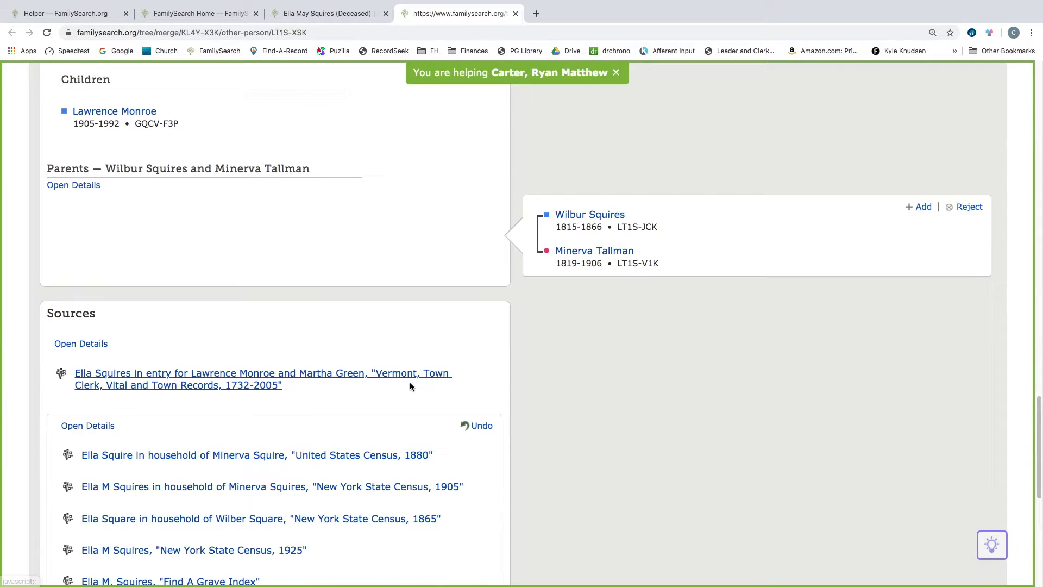
pyautogui.scroll(-7, 409, 385)
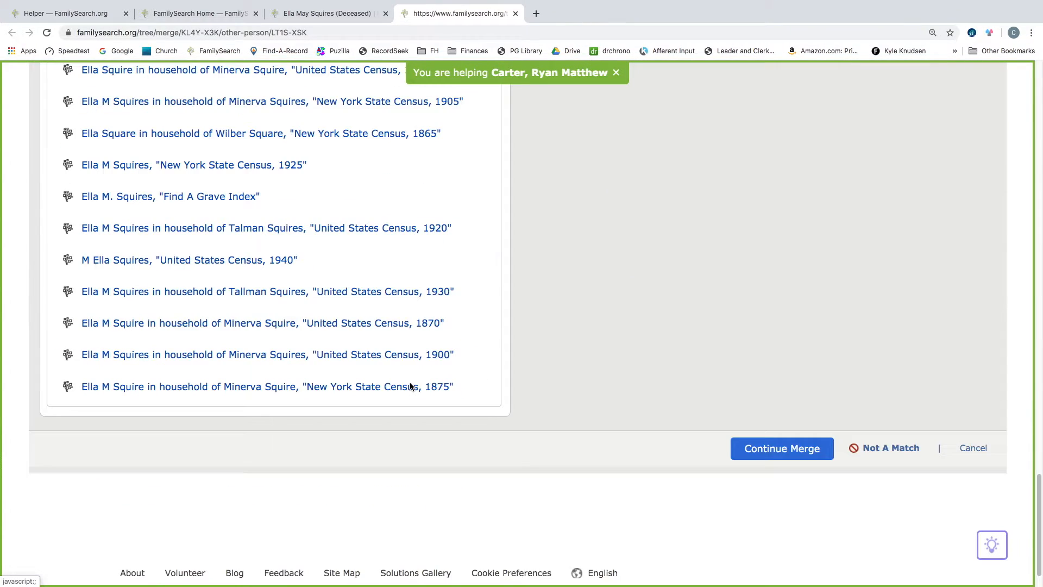
pyautogui.click(888, 446)
pyautogui.click(375, 408)
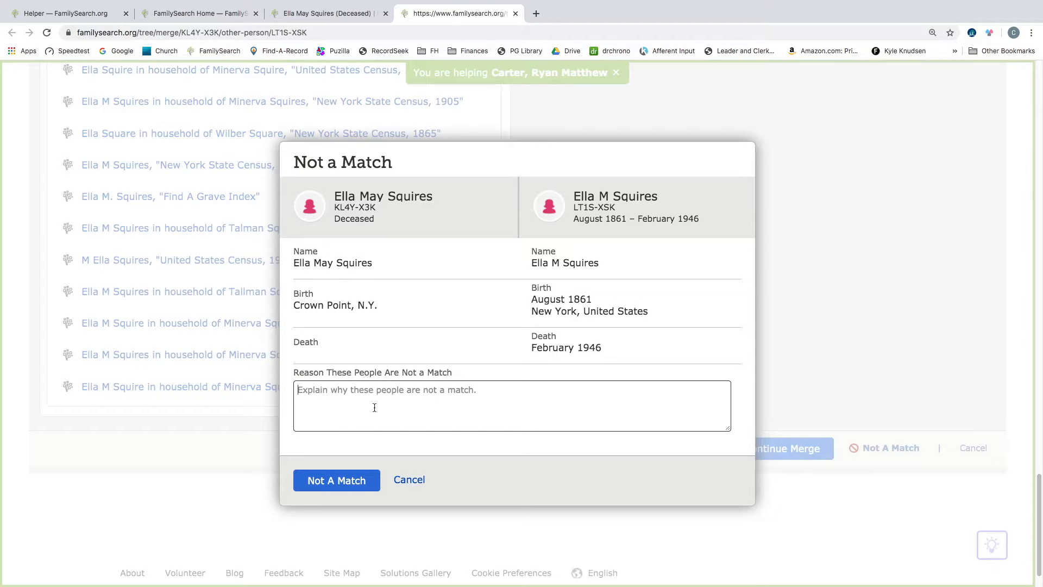
pyautogui.write('Ella')
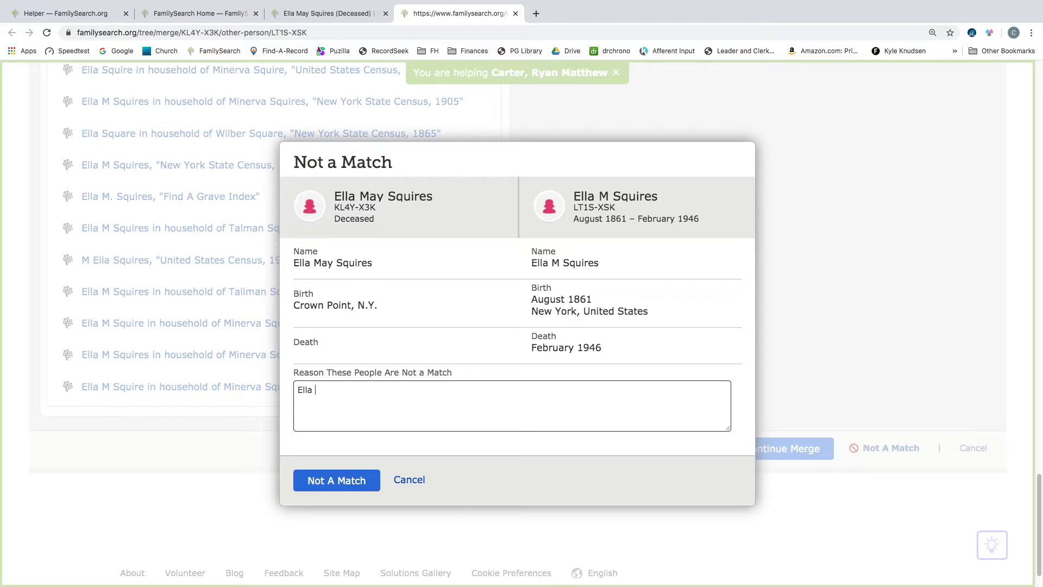
pyautogui.press('BackSpace')
pyautogui.press('BackSpace')
pyautogui.press('BackSpace')
pyautogui.press('BackSpace')
pyautogui.press('BackSpace')
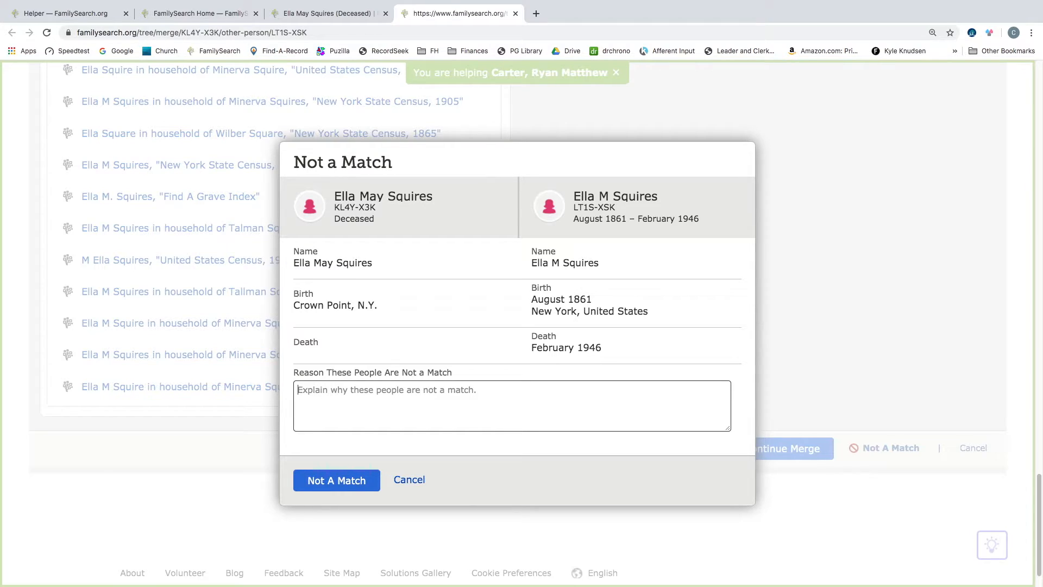
# Step: State that both women lived in different places in 1905, one single into her 50's, the other married with children by 1905, and confirm the non-match
pyautogui.write('Both E')
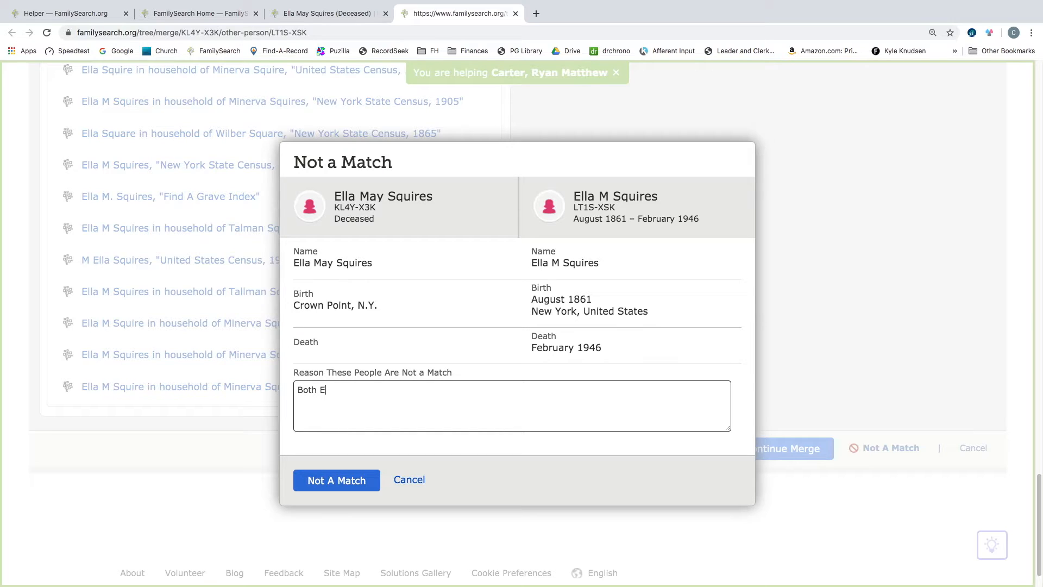
pyautogui.write('llas were livi')
pyautogui.write('ng in two different pla')
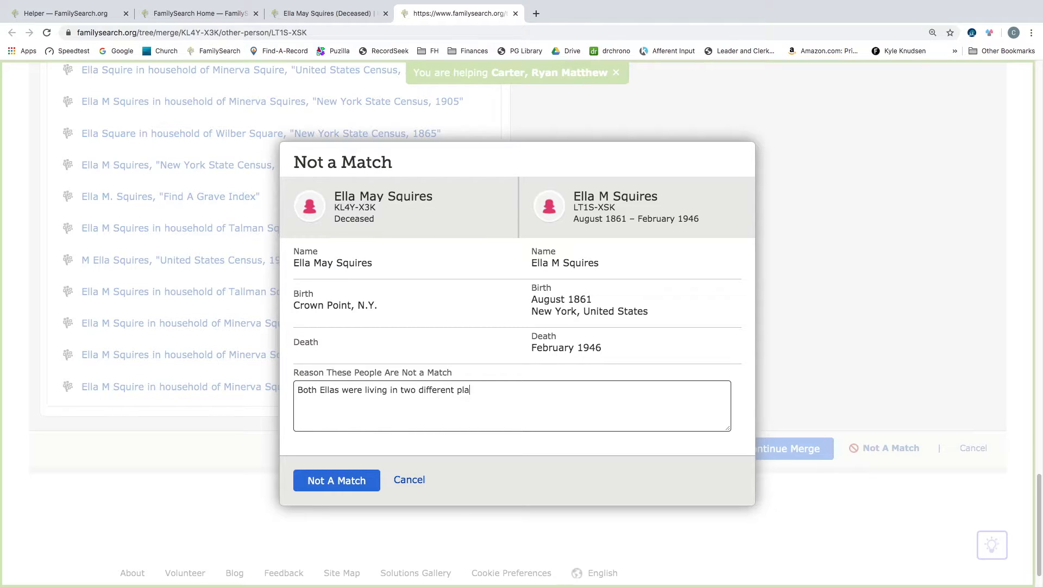
pyautogui.write('ces in 190')
pyautogui.write('5.  One of them stayed si')
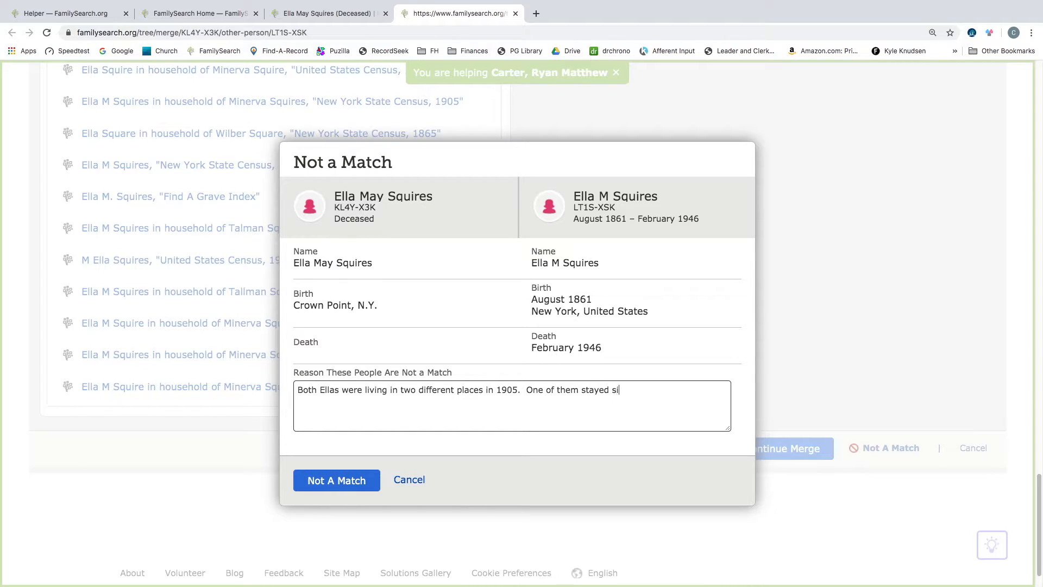
pyautogui.write("ngle into her 50's and the other")
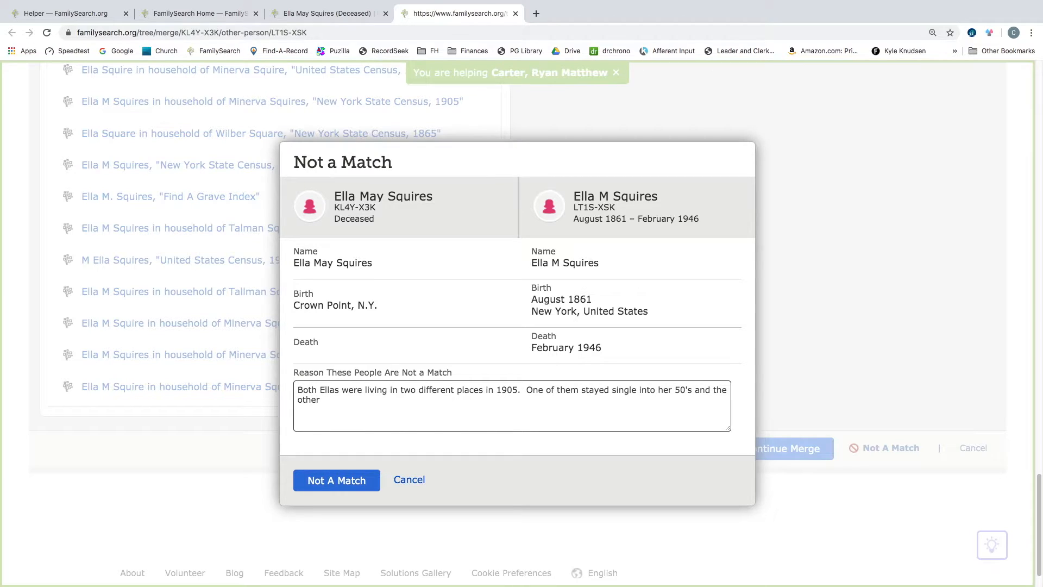
pyautogui.write(' was merried with children by 1905.')
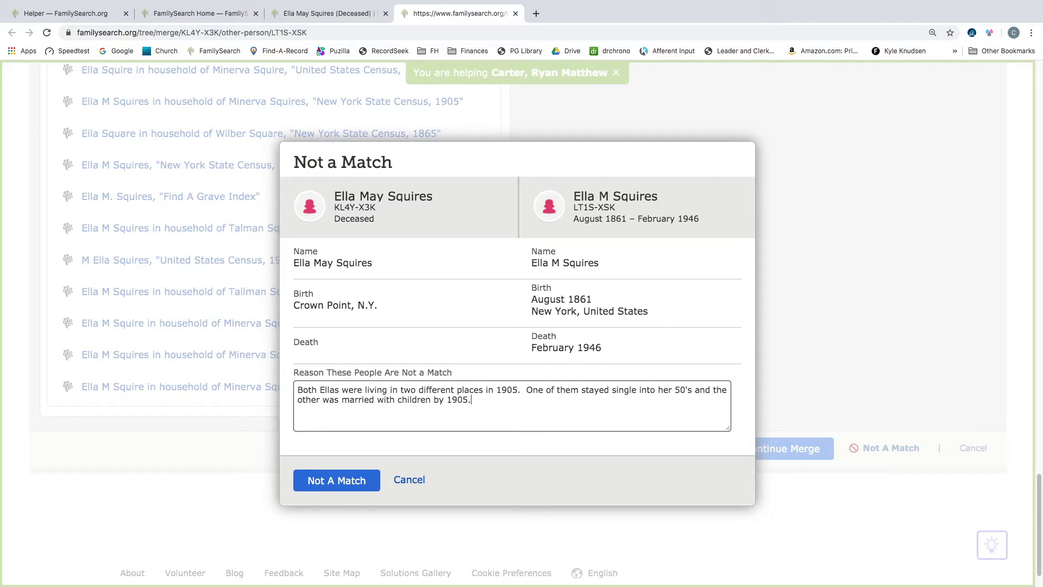
pyautogui.click(321, 480)
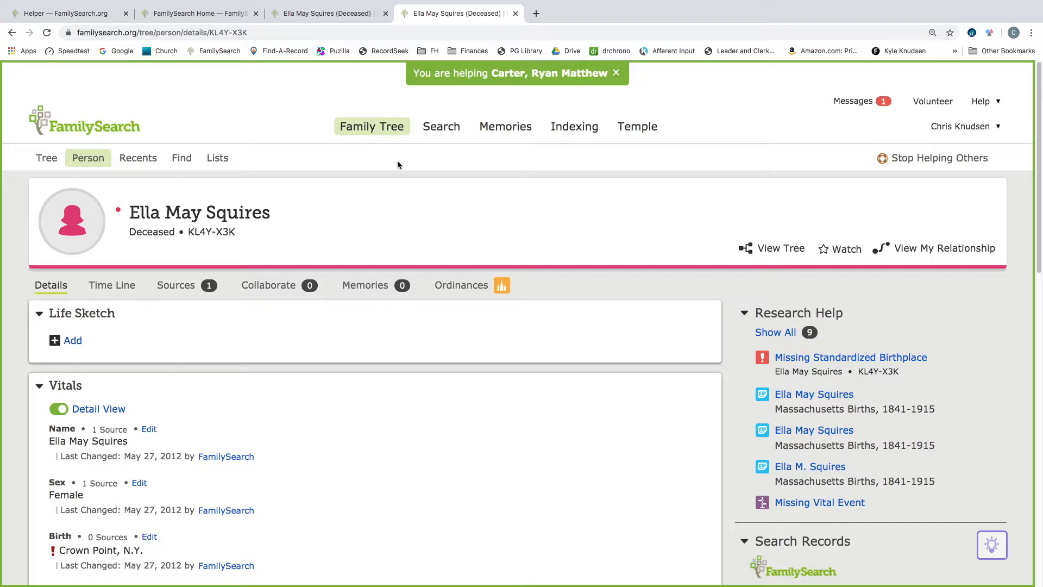
# Step: Close the extra ancestor page, review the first Massachusetts Births, 1841-1915 record hint, and attach that record to the mother
pyautogui.click(387, 13)
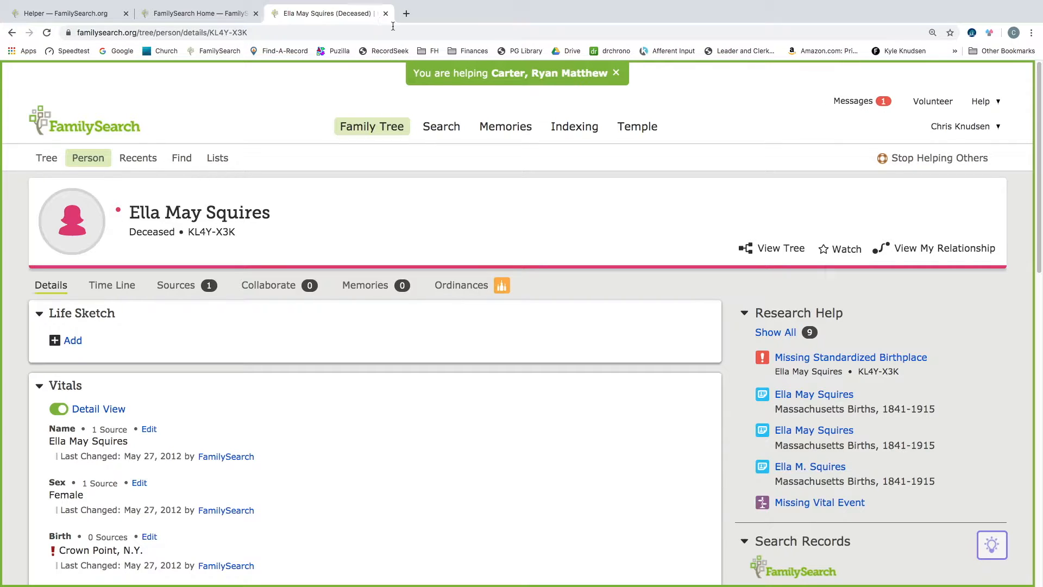
pyautogui.click(795, 394)
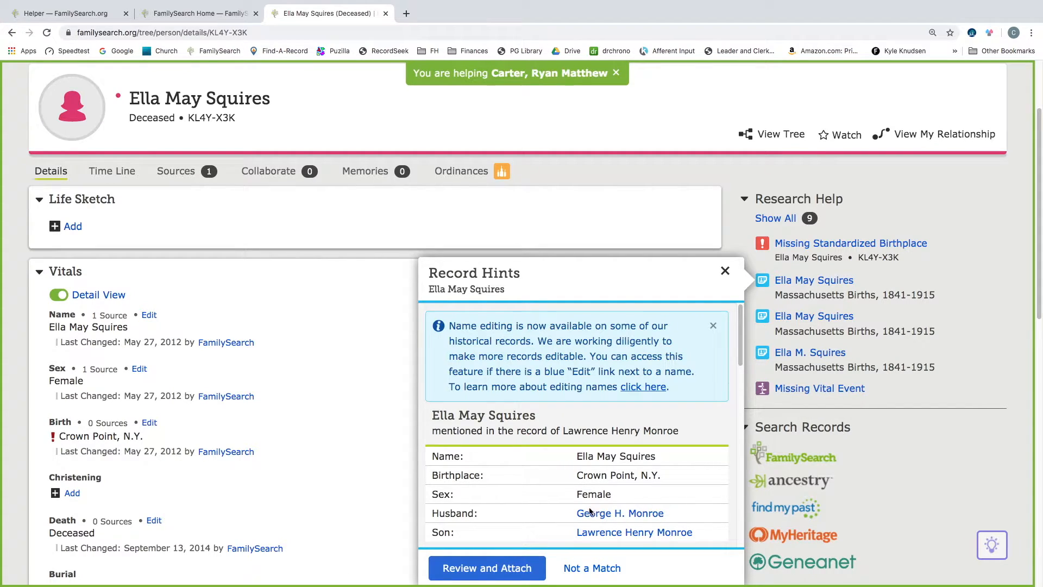
pyautogui.click(502, 568)
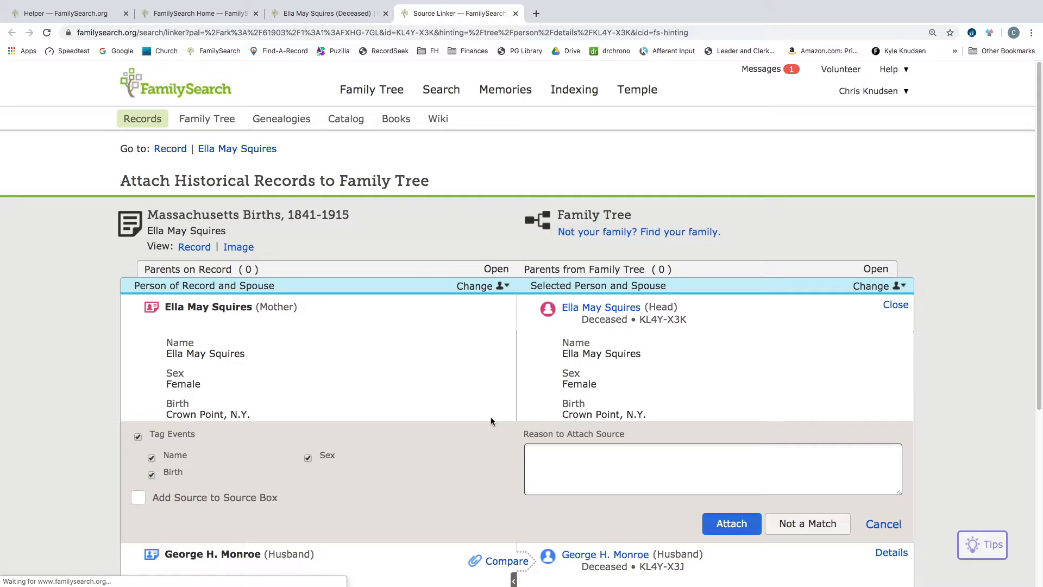
pyautogui.scroll(-3, 491, 421)
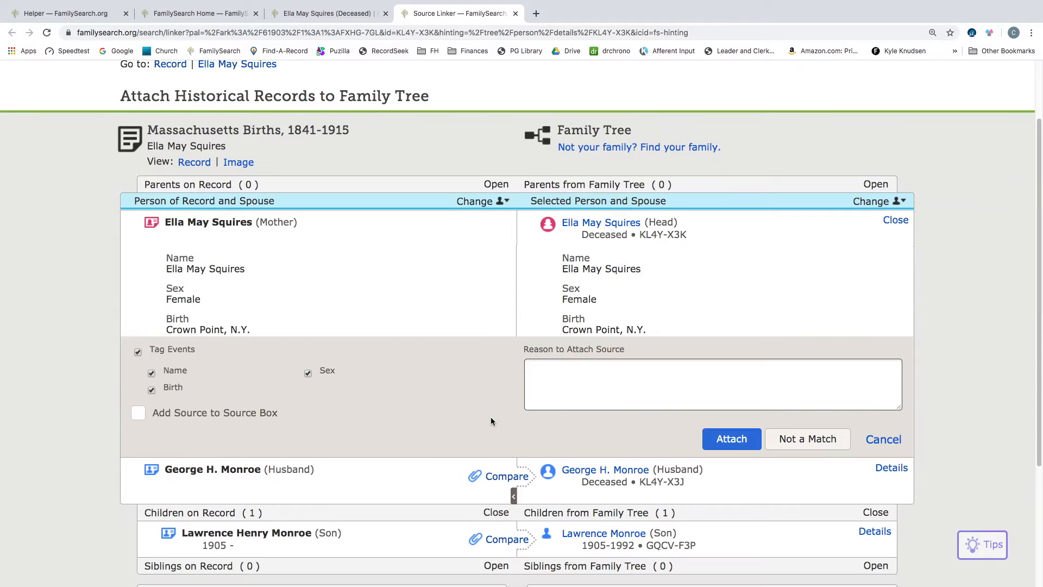
pyautogui.click(739, 440)
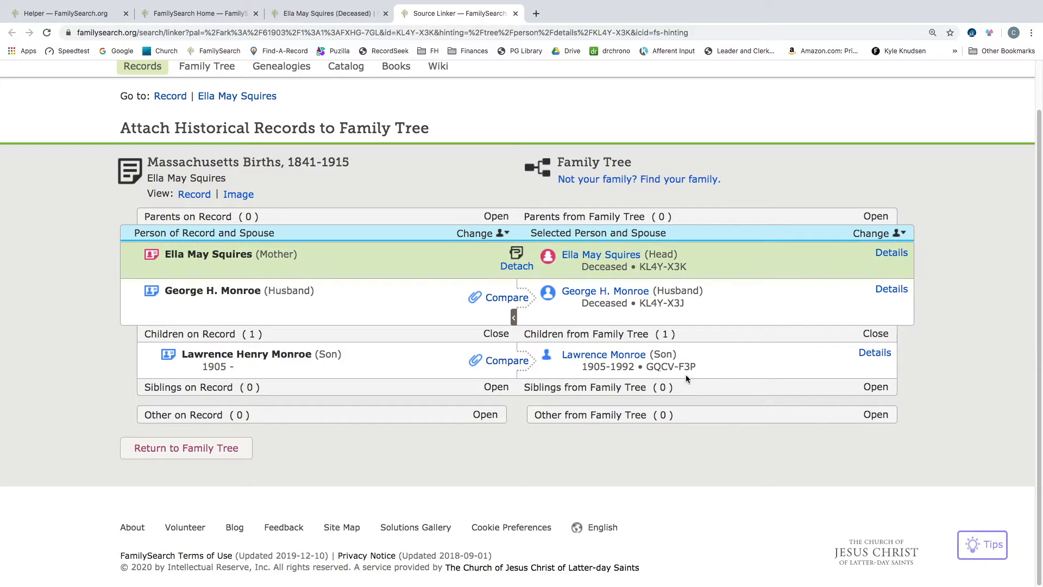
# Step: Compare and attach the same Massachusetts birth record to the husband and to the son born in 1905
pyautogui.click(509, 297)
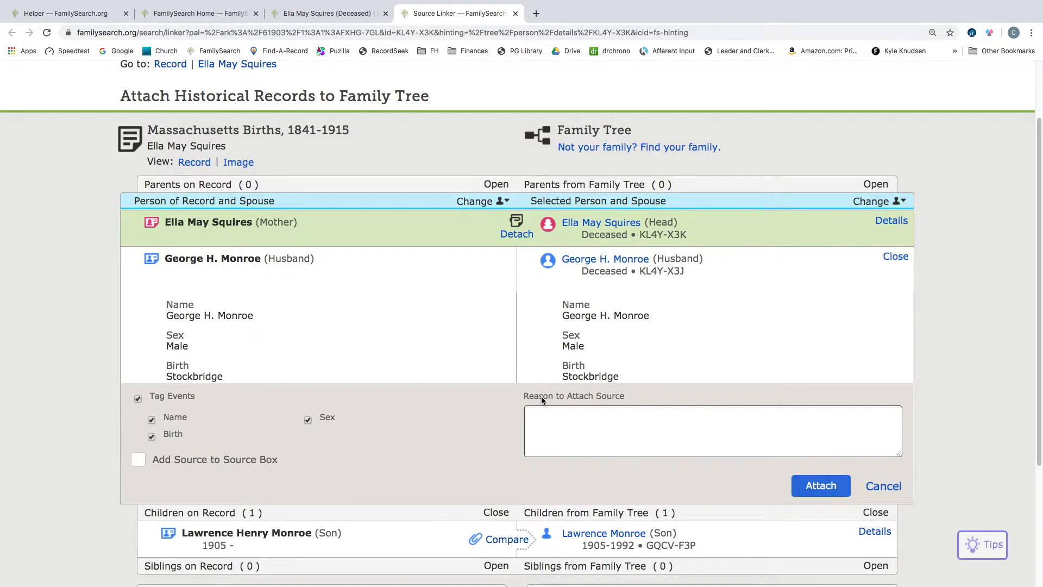
pyautogui.click(818, 485)
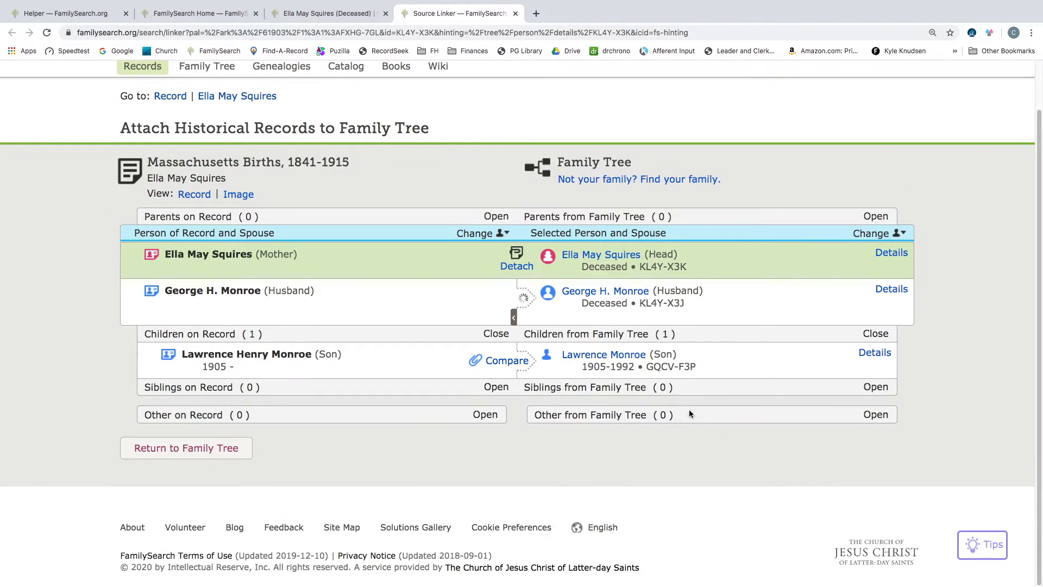
pyautogui.click(516, 362)
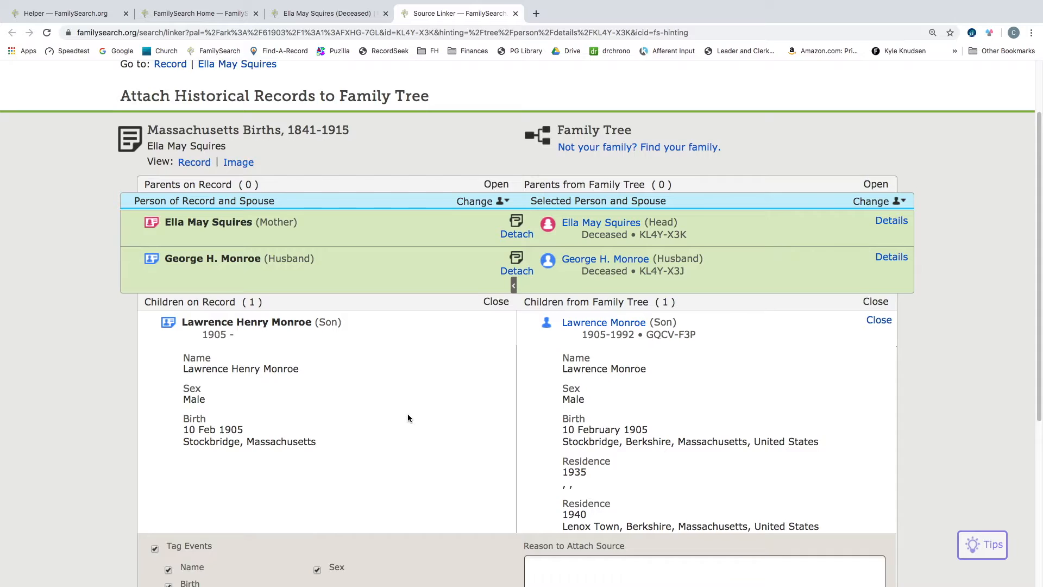
pyautogui.scroll(-3, 407, 414)
pyautogui.click(804, 475)
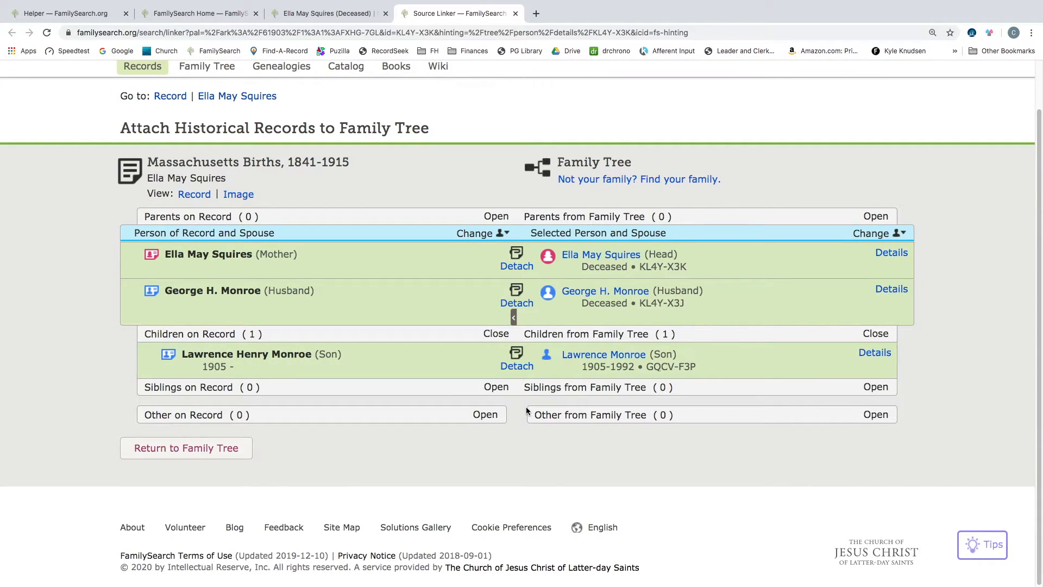
# Step: Review the second Massachusetts Births, 1841-1915 hint for the mother and add its 1908-born son to Family Tree as a new deceased person
pyautogui.click(515, 14)
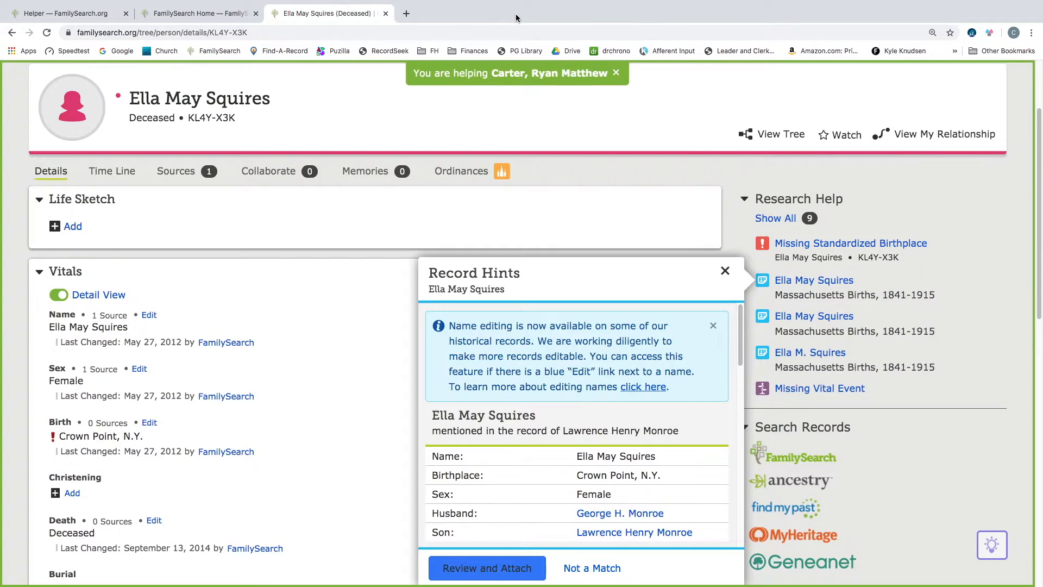
pyautogui.click(821, 316)
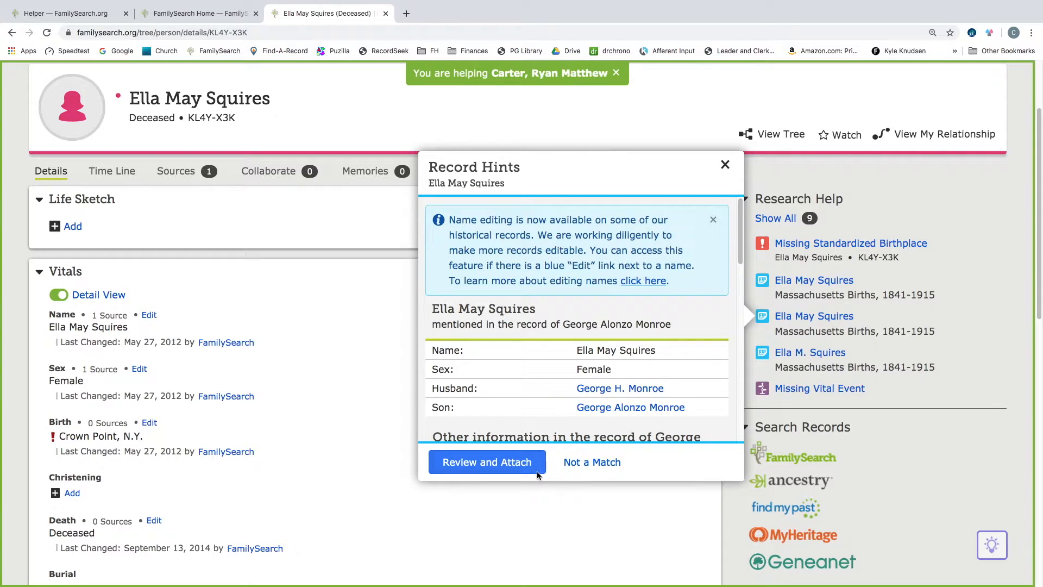
pyautogui.click(499, 464)
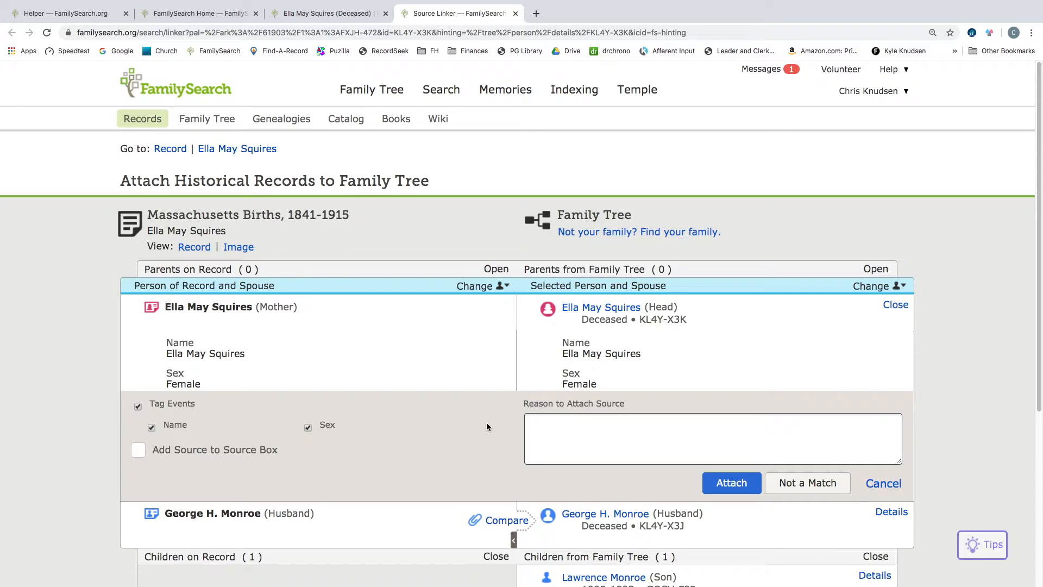
pyautogui.scroll(-3, 487, 422)
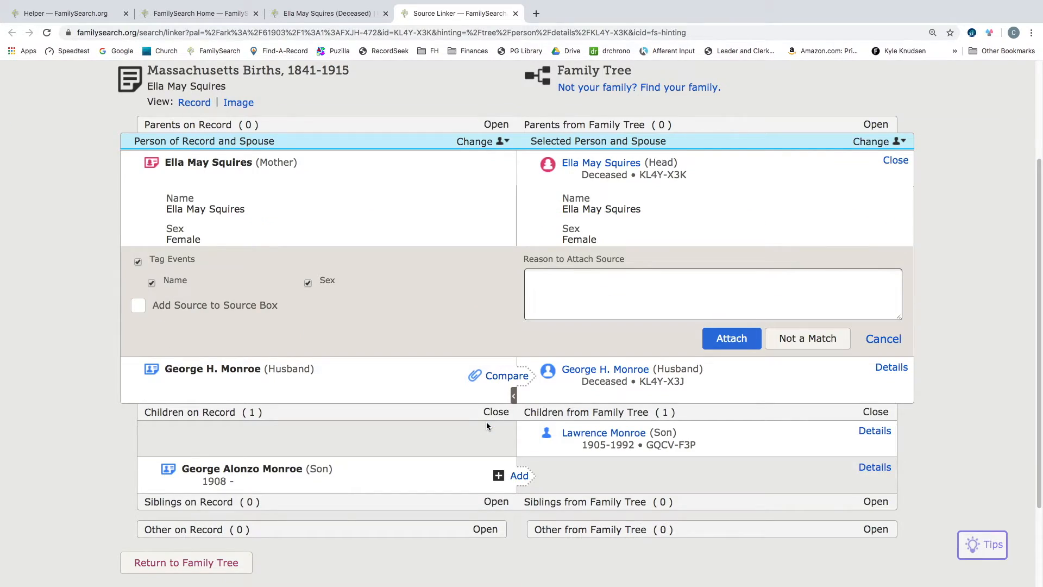
pyautogui.click(520, 475)
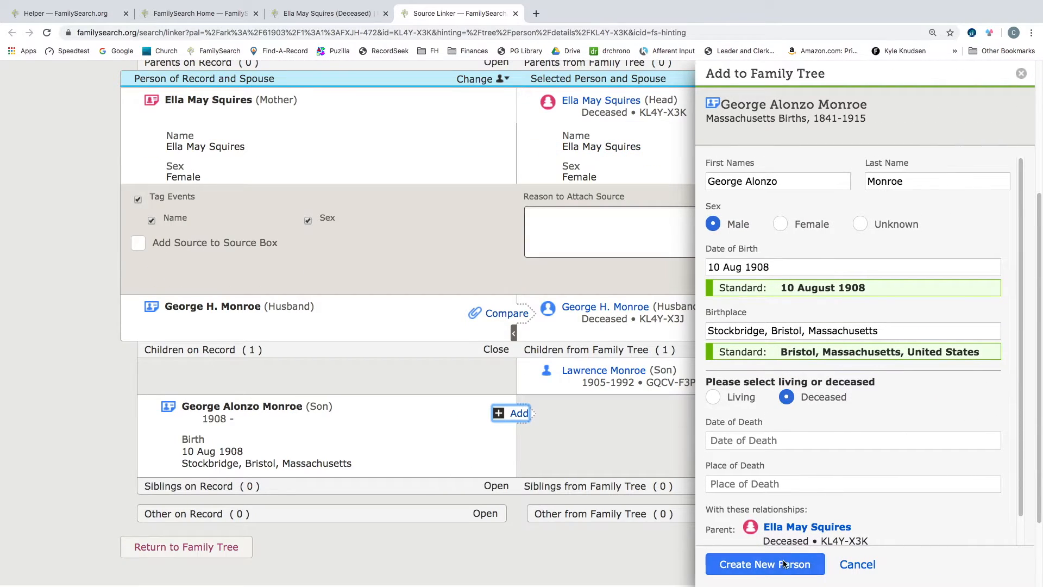
pyautogui.click(771, 565)
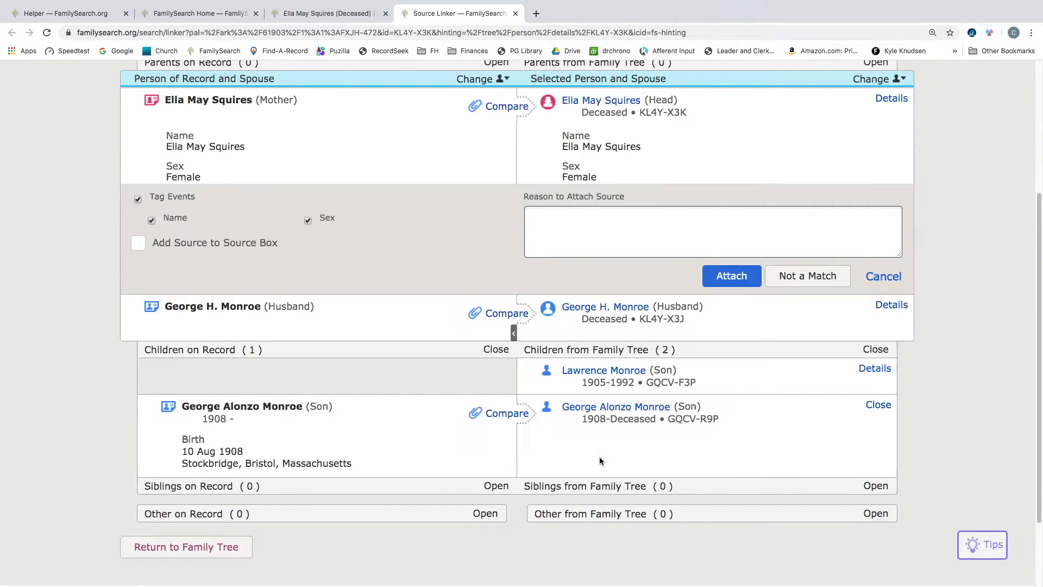
# Step: Attach the second Massachusetts birth record to the newly added son, the mother and her husband
pyautogui.click(600, 460)
pyautogui.click(807, 465)
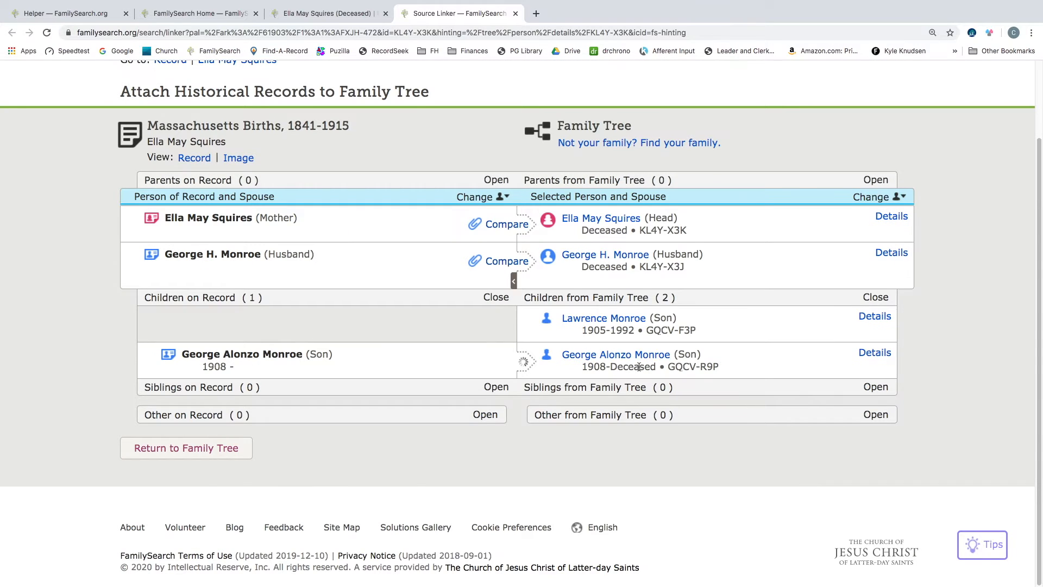
pyautogui.click(510, 224)
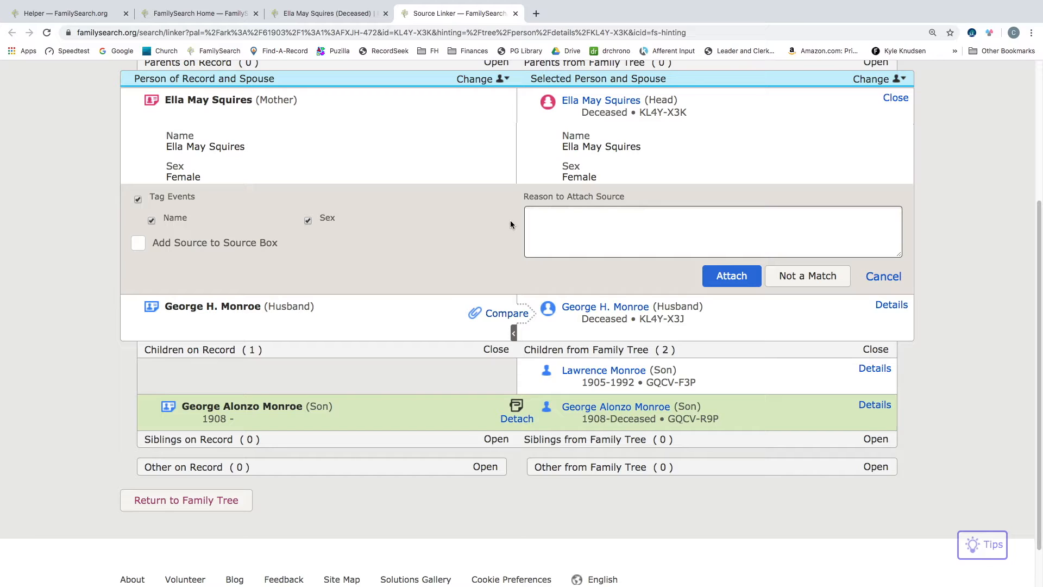
pyautogui.click(709, 276)
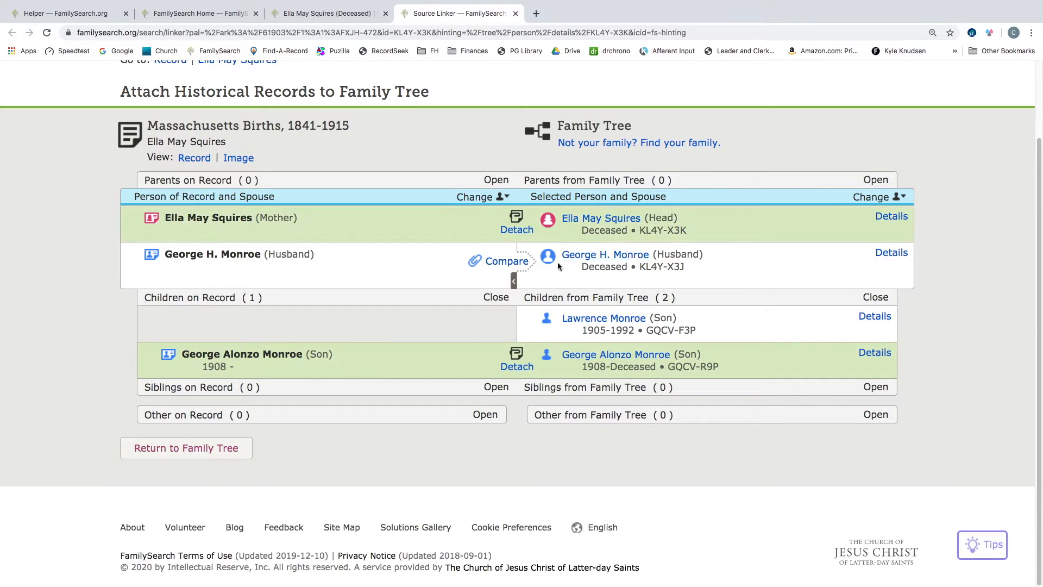
pyautogui.click(506, 261)
pyautogui.click(823, 324)
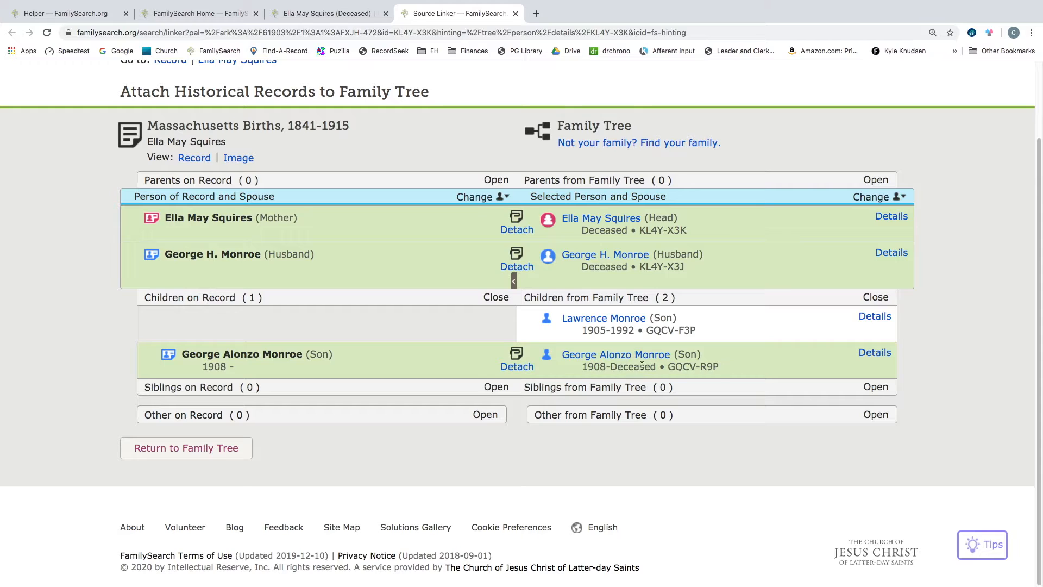
# Step: Close the record linker, reload the mother's person page and check the children listed under her family members
pyautogui.click(515, 13)
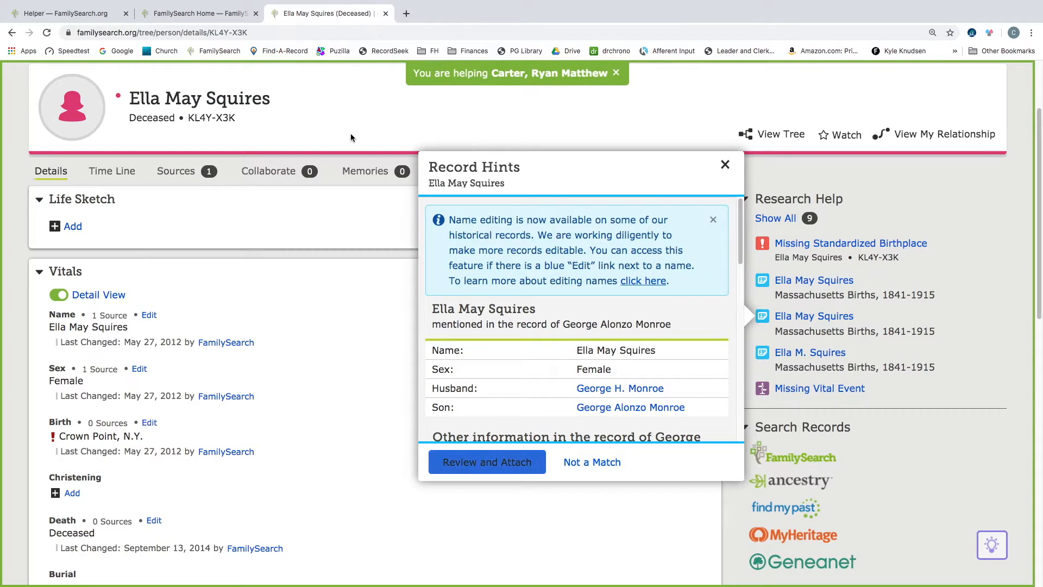
pyautogui.scroll(-10, 330, 347)
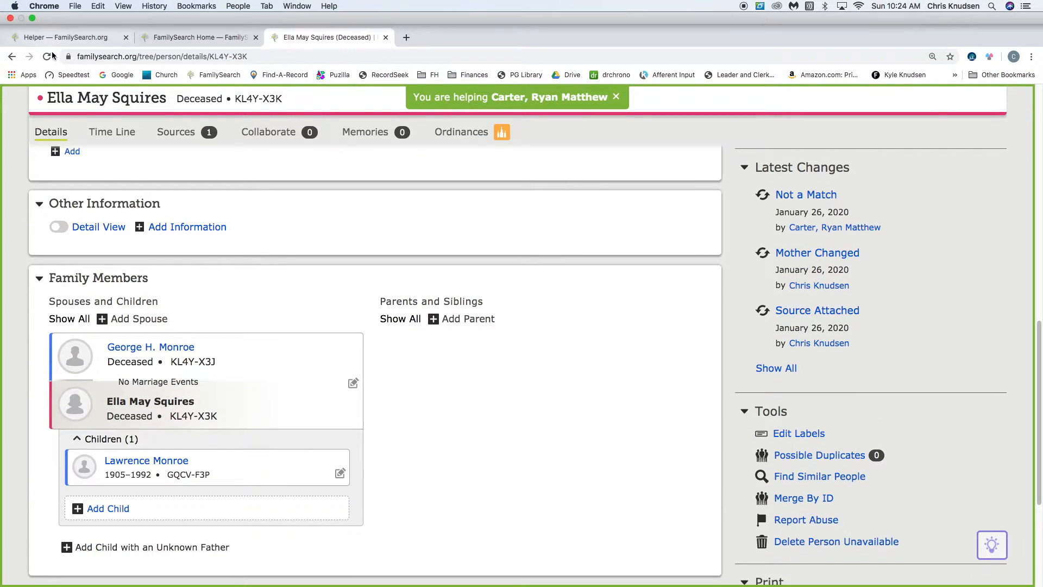
pyautogui.click(47, 57)
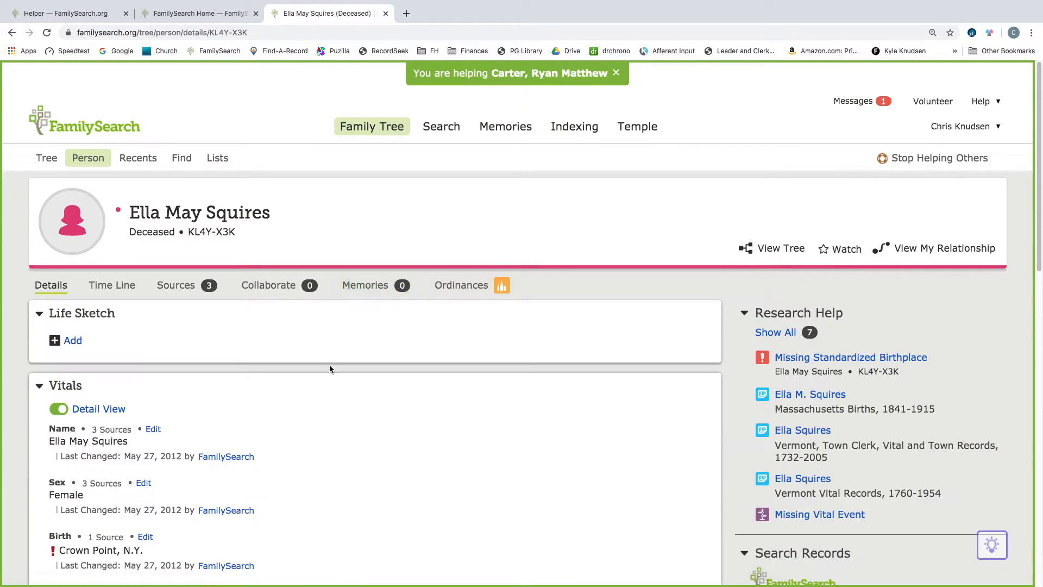
pyautogui.scroll(-10, 329, 364)
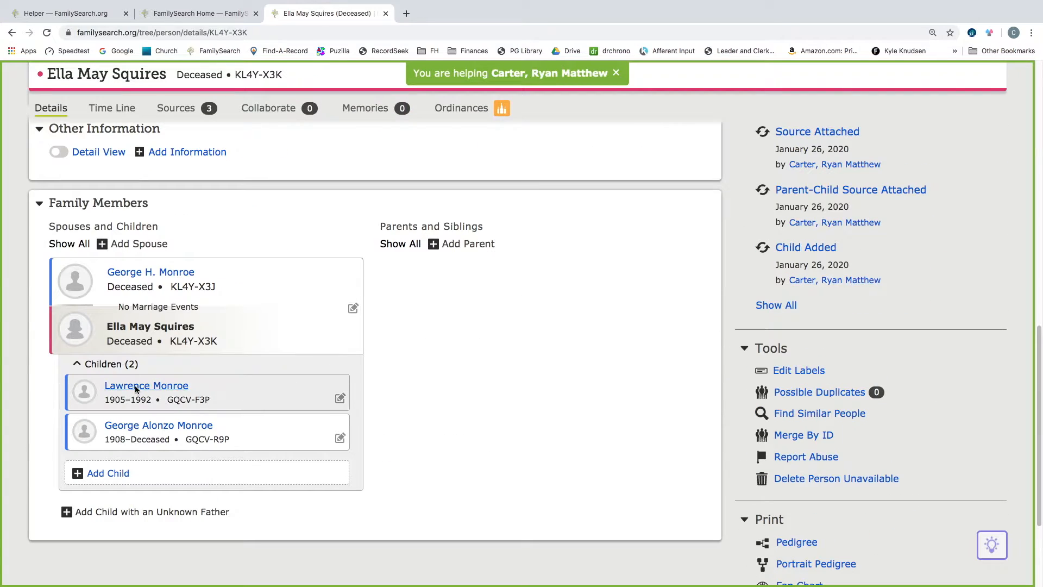
# Step: Open the page of the son born in 1905 and review his full list of record hints
pyautogui.click(135, 386)
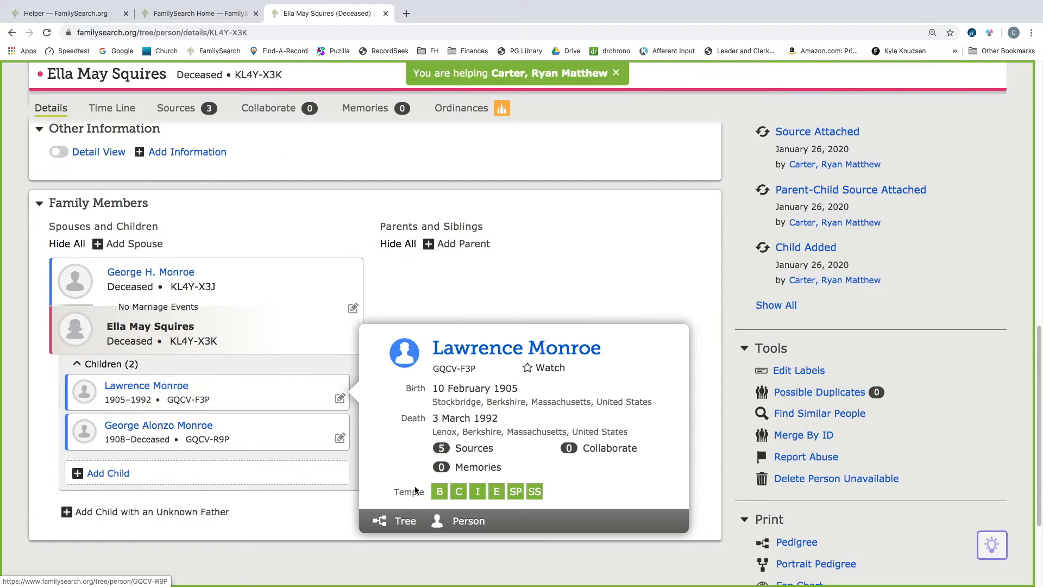
pyautogui.click(463, 521)
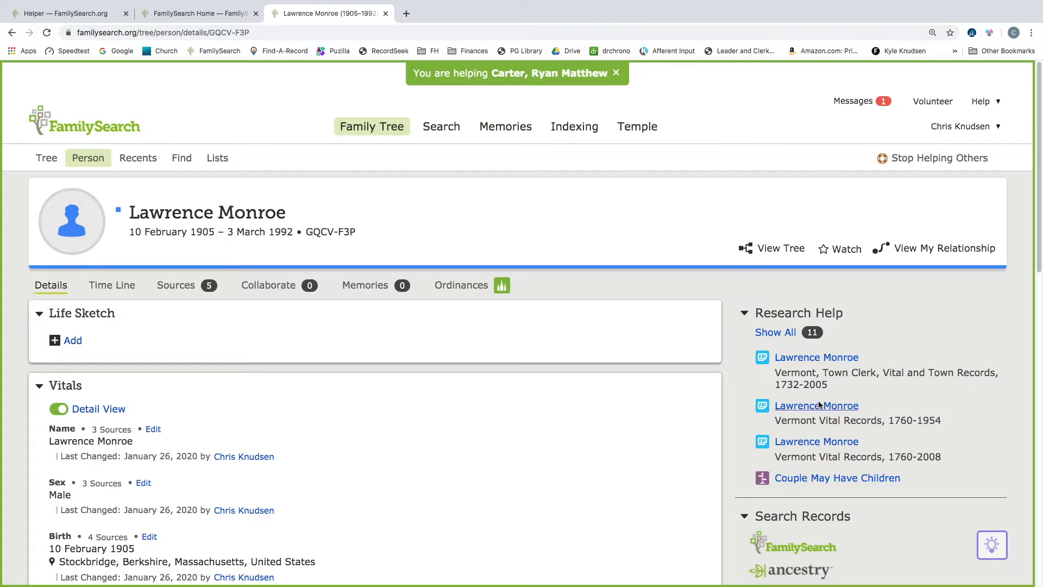
pyautogui.click(777, 332)
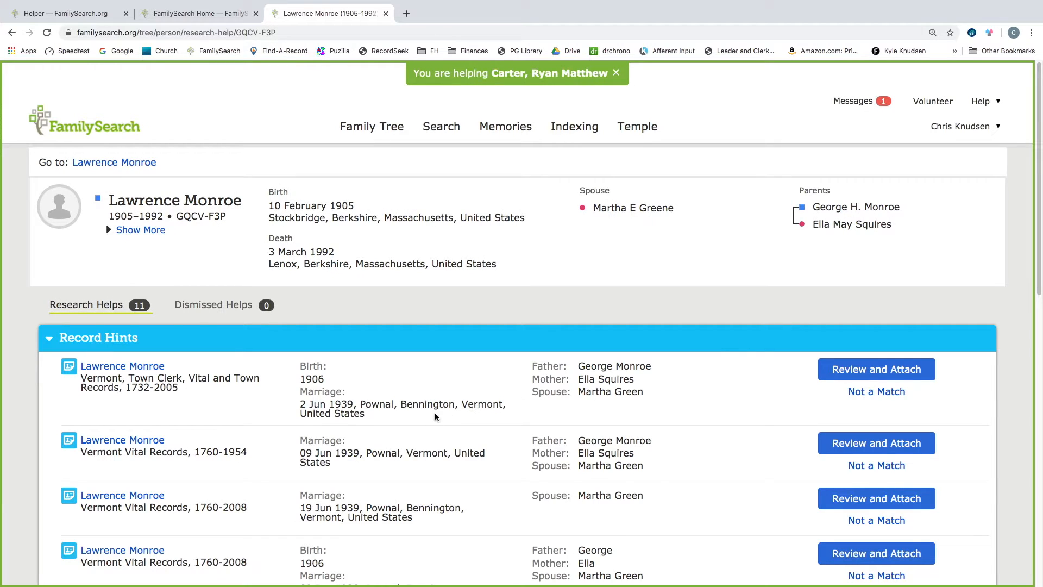
pyautogui.scroll(-3, 155, 406)
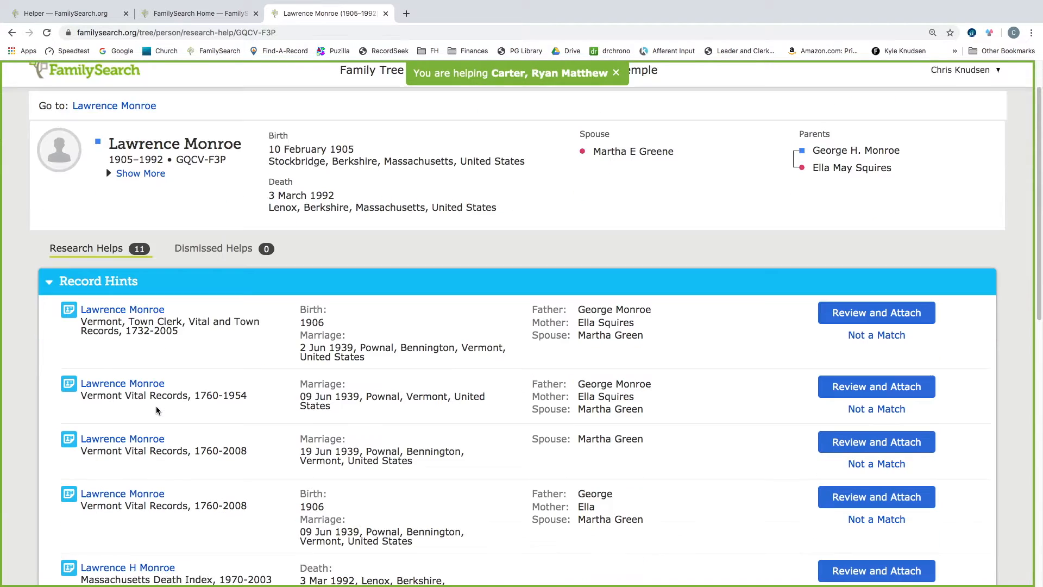
pyautogui.scroll(-4, 157, 410)
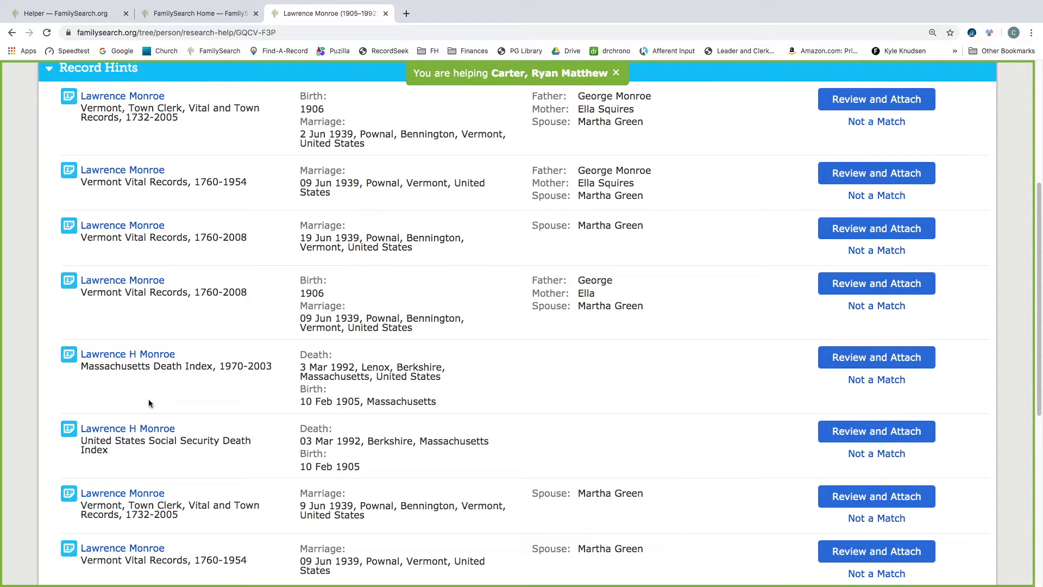
pyautogui.scroll(-2, 161, 439)
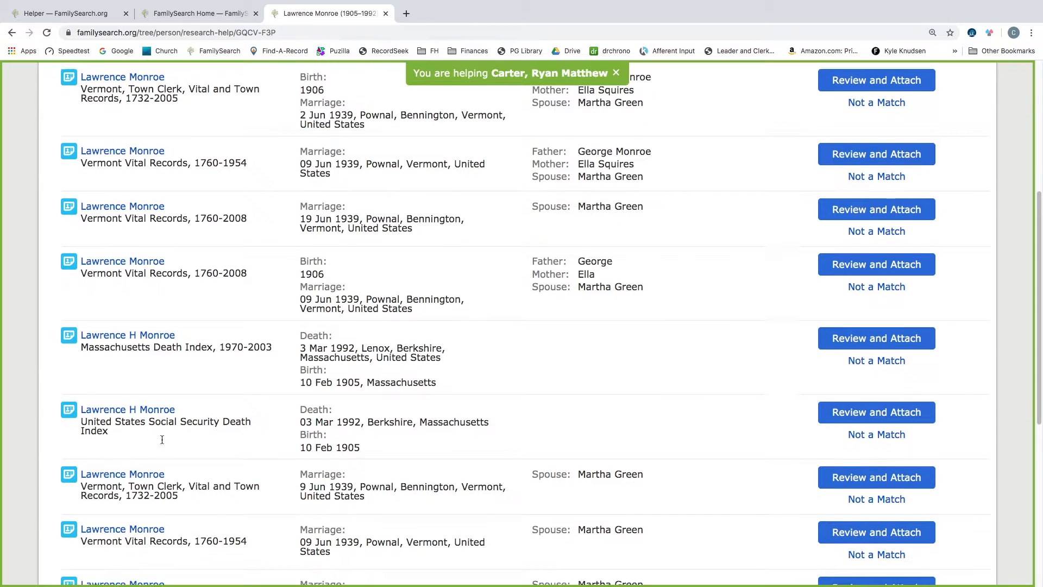
pyautogui.scroll(-1, 162, 438)
pyautogui.scroll(-4, 161, 442)
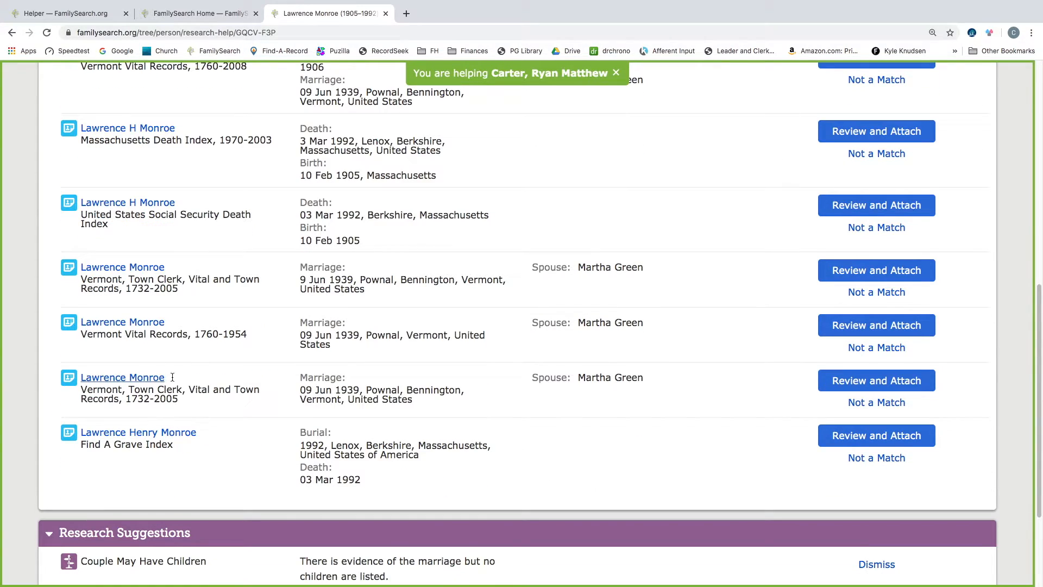
pyautogui.scroll(6, 215, 367)
pyautogui.scroll(6, 216, 370)
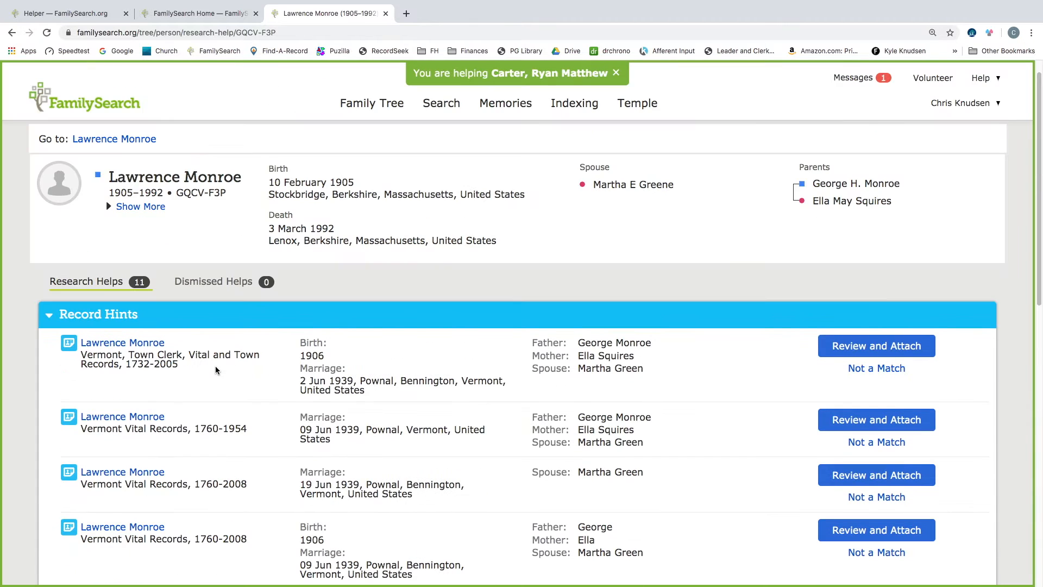
# Step: Search Ancestry for the elder son from his details page and open the Massachusetts, Birth Records, 1840-1915 result
pyautogui.click(115, 140)
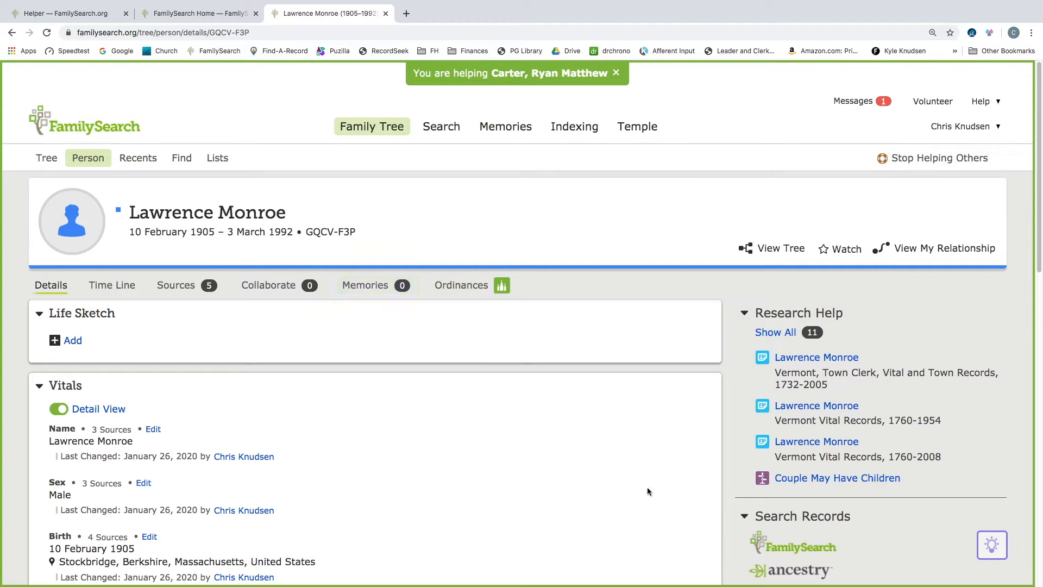
pyautogui.scroll(-3, 603, 473)
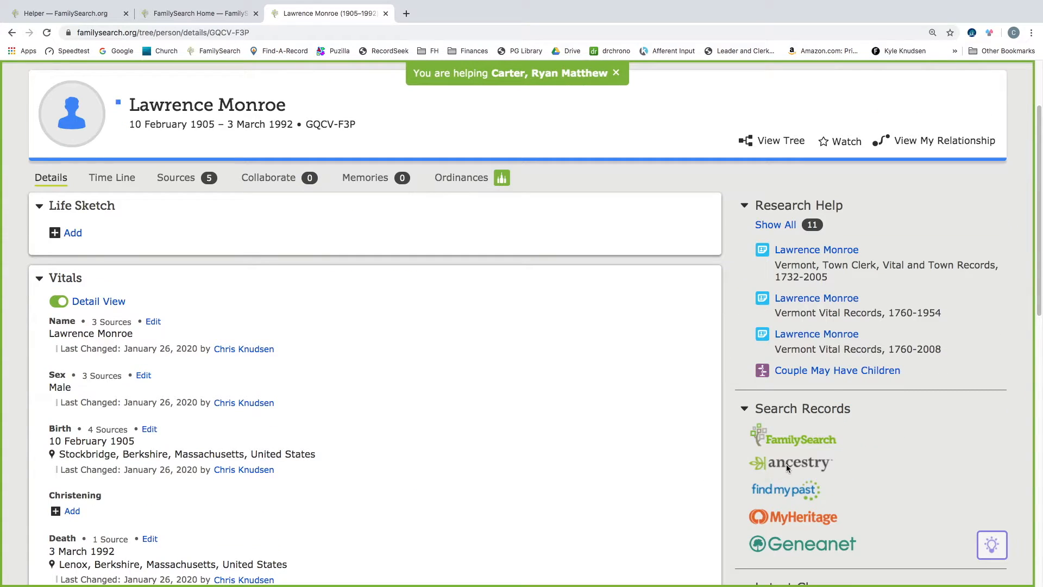
pyautogui.click(786, 463)
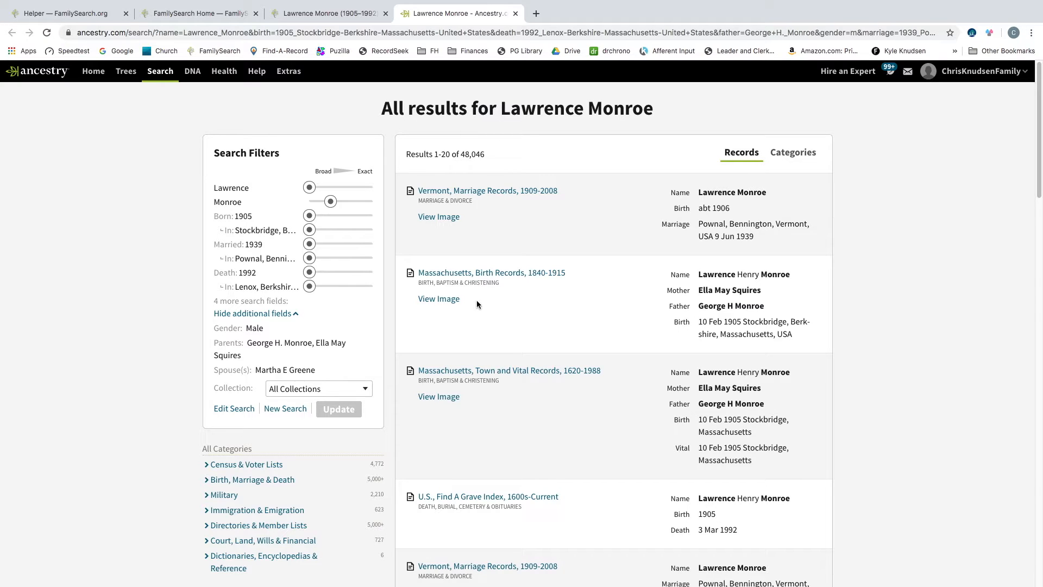
pyautogui.click(497, 273)
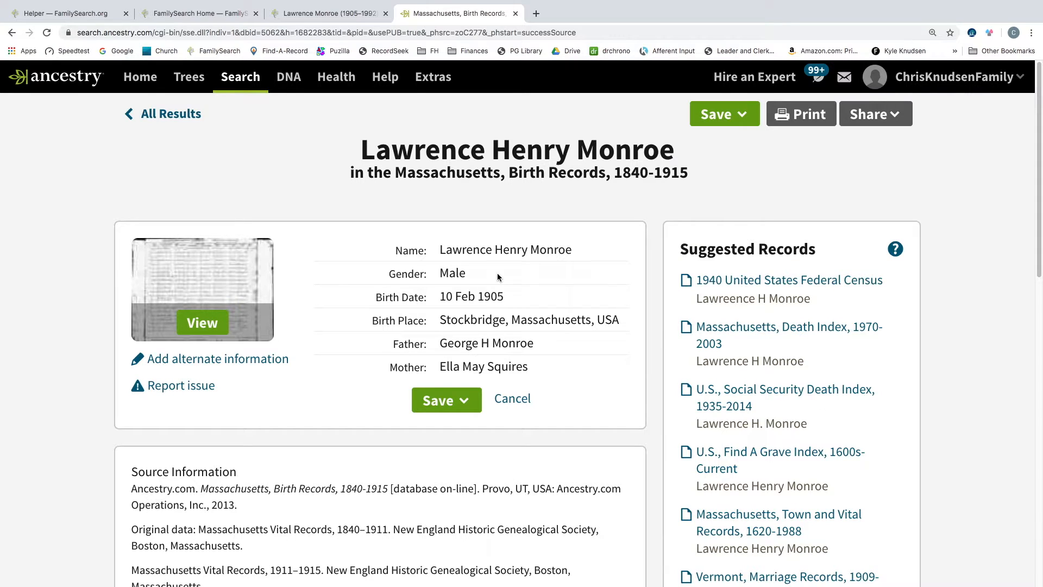
# Step: Look through the birth record's suggested records and open the 1910 United States Federal Census record
pyautogui.scroll(-1, 793, 399)
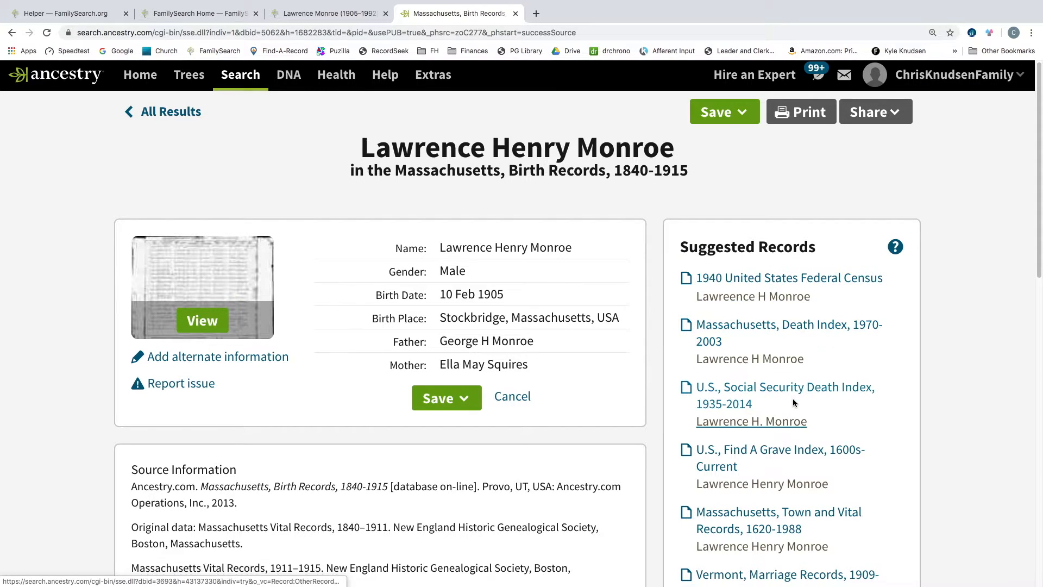
pyautogui.scroll(-4, 793, 402)
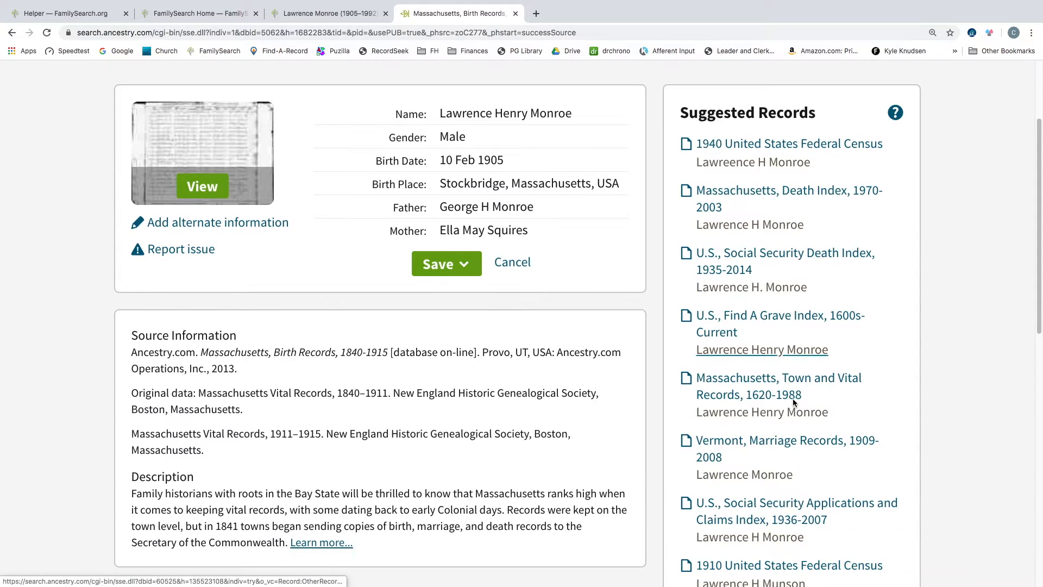
pyautogui.scroll(-2, 793, 403)
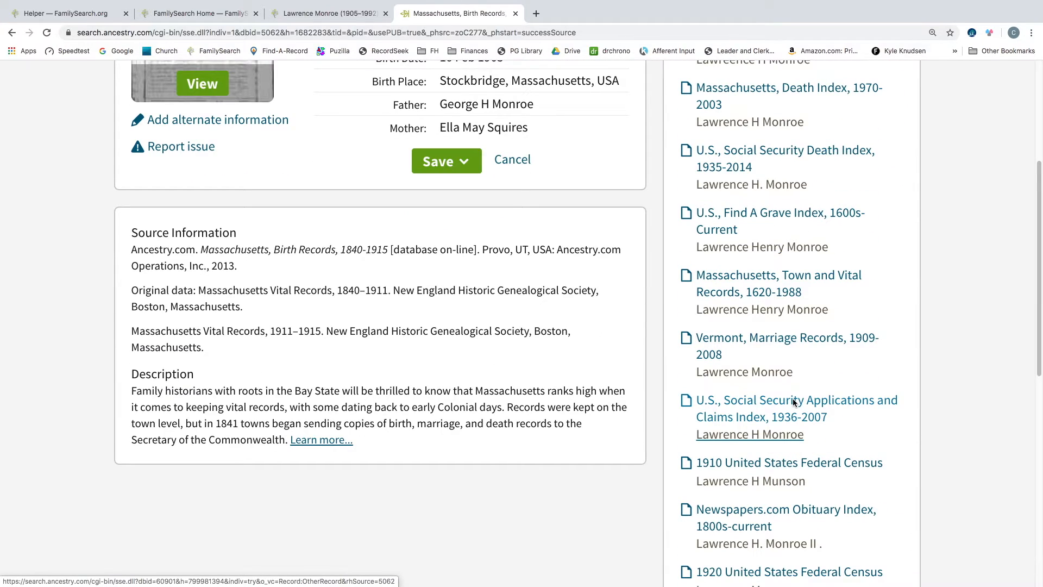
pyautogui.click(768, 463)
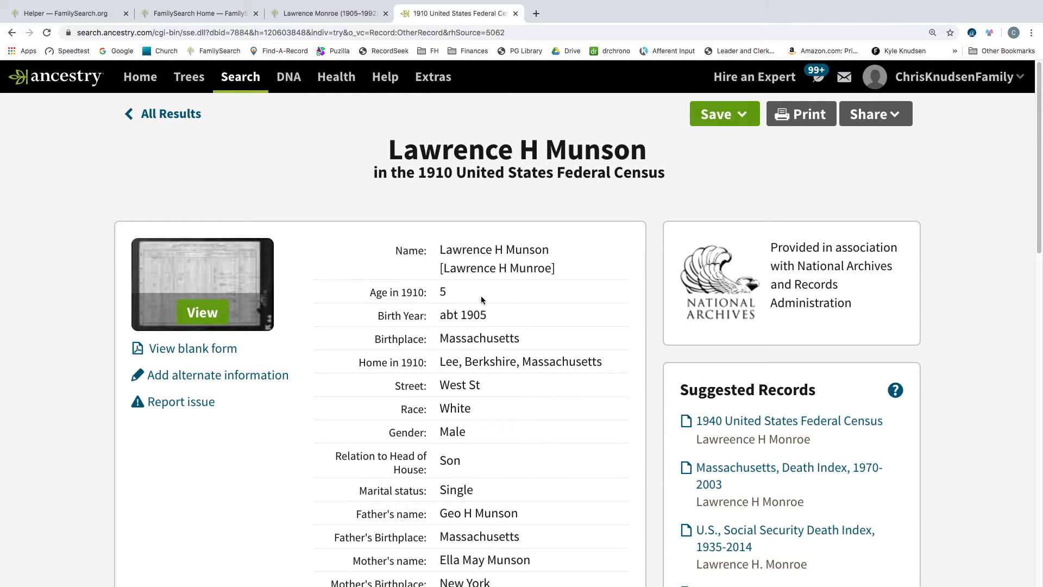
# Step: Compare the parents and birth details in the 1910 census record with the family members on the son's FamilySearch page
pyautogui.click(326, 13)
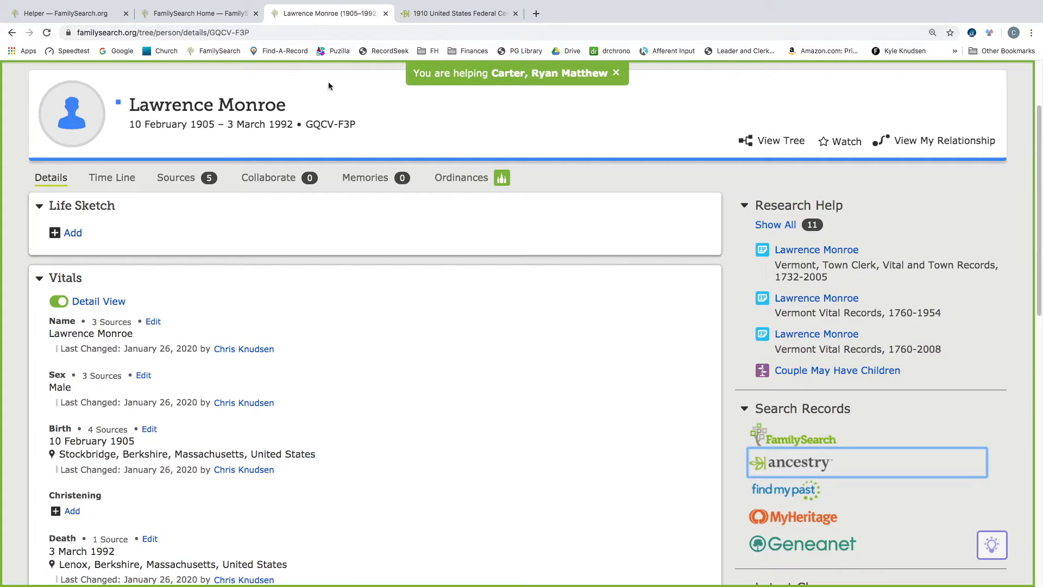
pyautogui.scroll(-8, 341, 350)
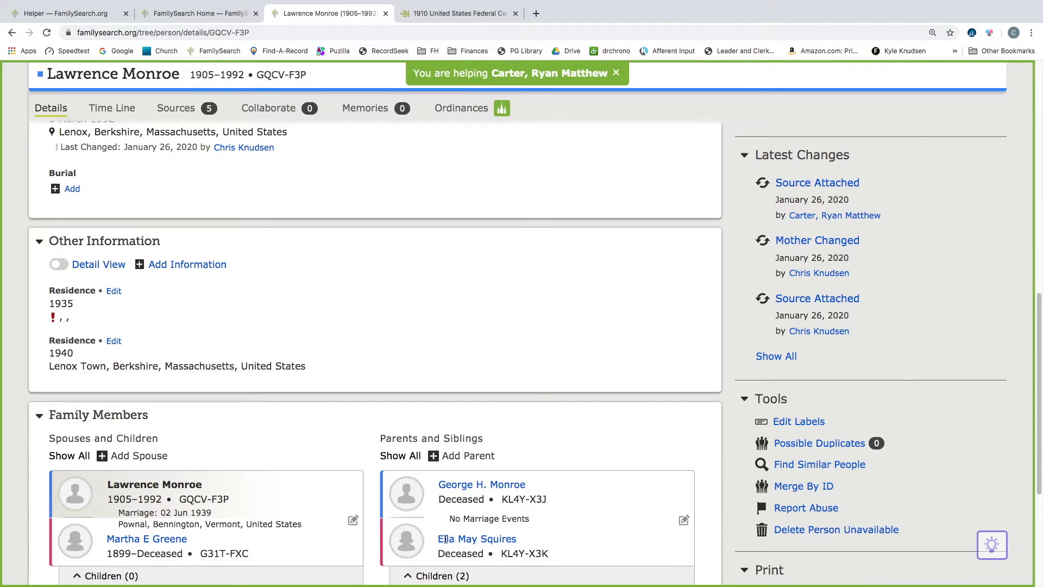
pyautogui.click(461, 14)
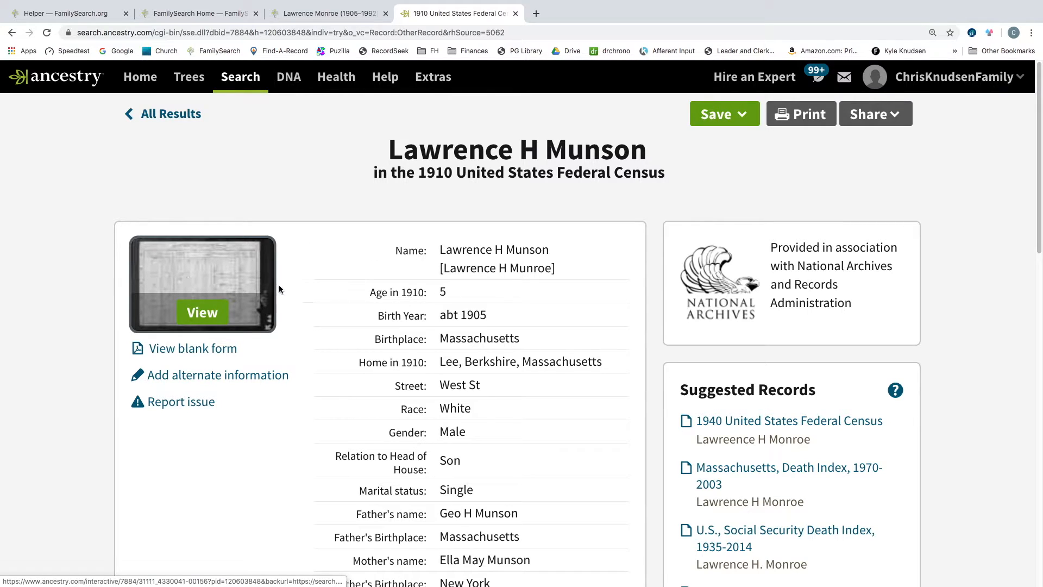
pyautogui.scroll(-2, 418, 342)
pyautogui.scroll(-2, 418, 342)
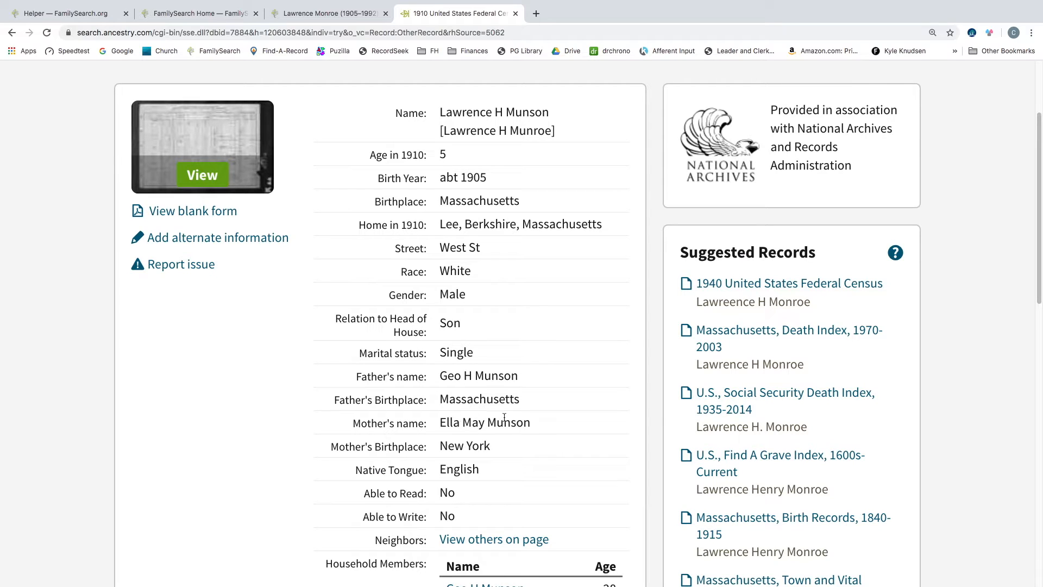
pyautogui.click(326, 13)
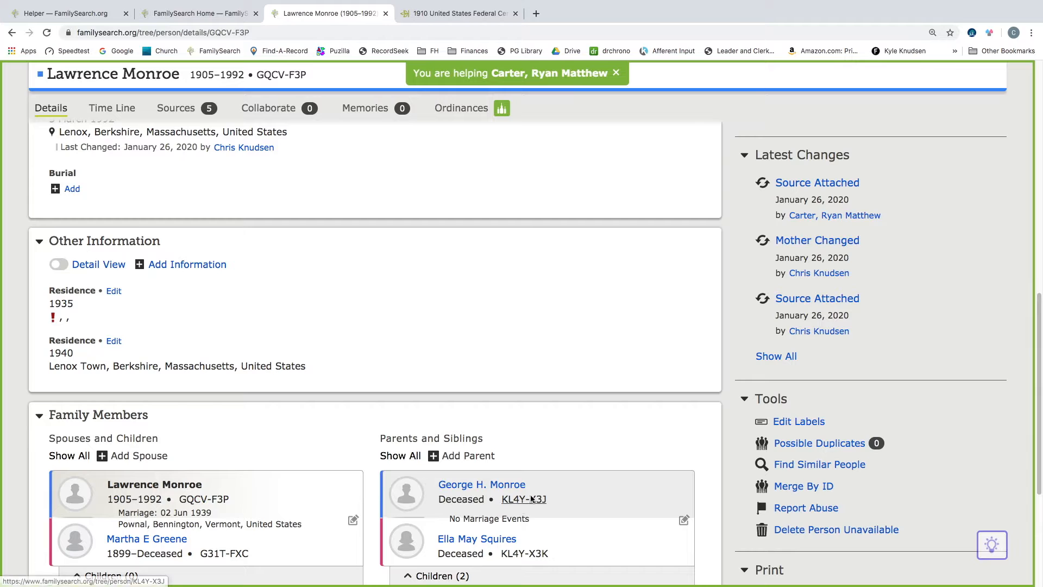
# Step: Compare the household members in the Ancestry 1910 census record with the parents and siblings on the son's FamilySearch page
pyautogui.click(459, 13)
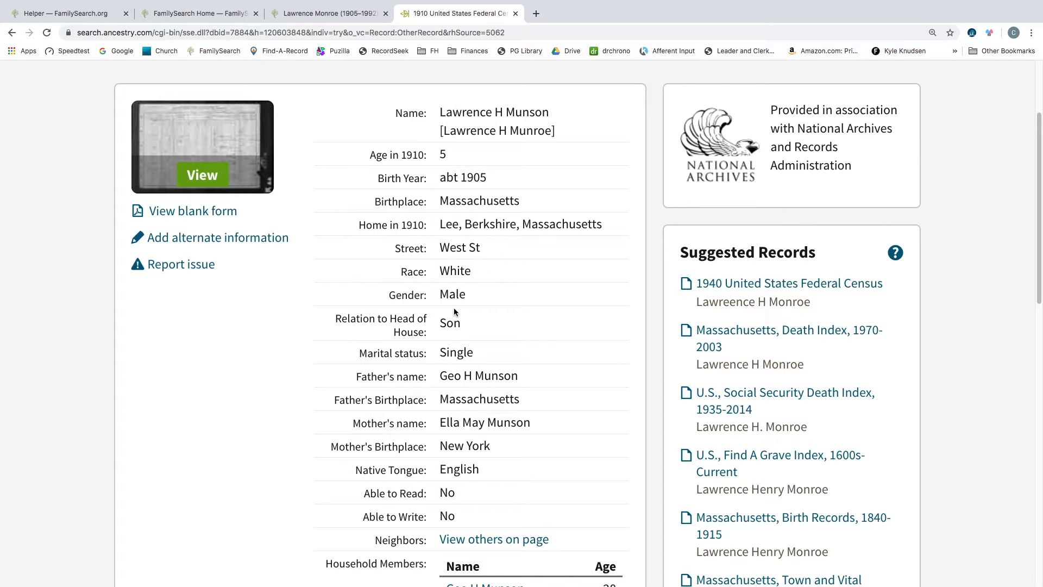
pyautogui.scroll(-4, 458, 347)
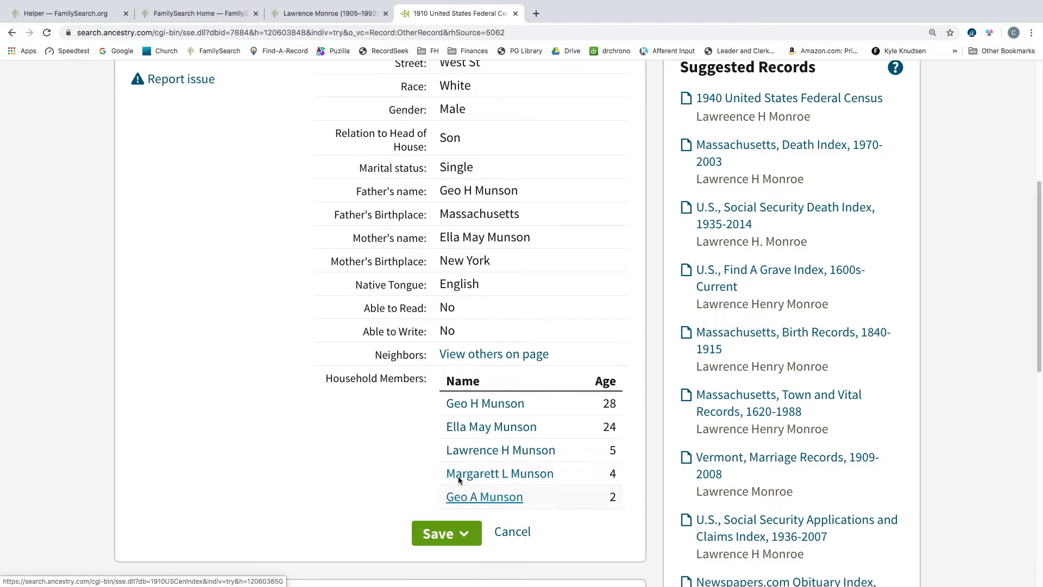
pyautogui.click(335, 17)
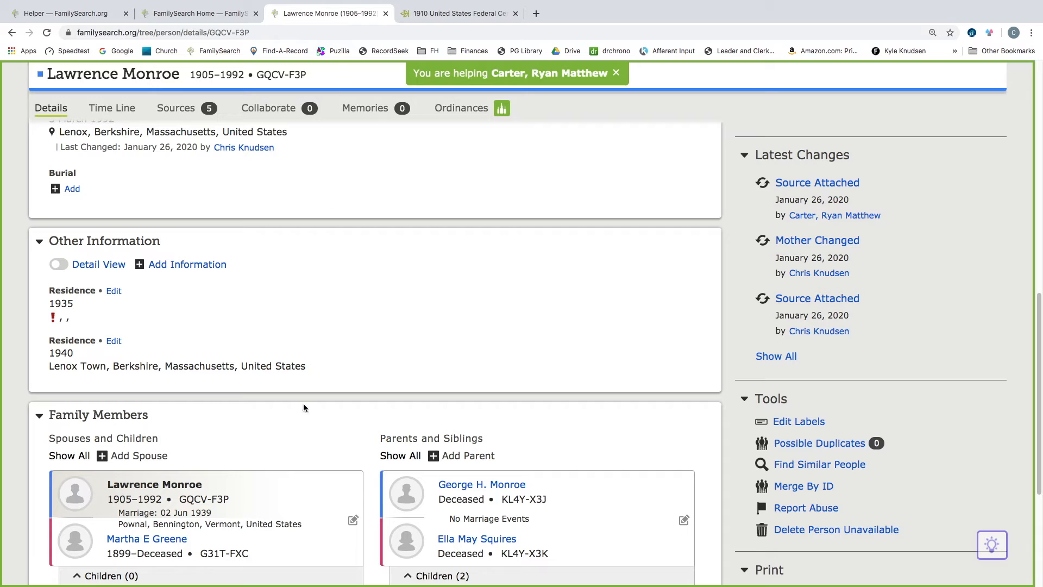
pyautogui.scroll(-2, 284, 465)
pyautogui.scroll(-1, 284, 465)
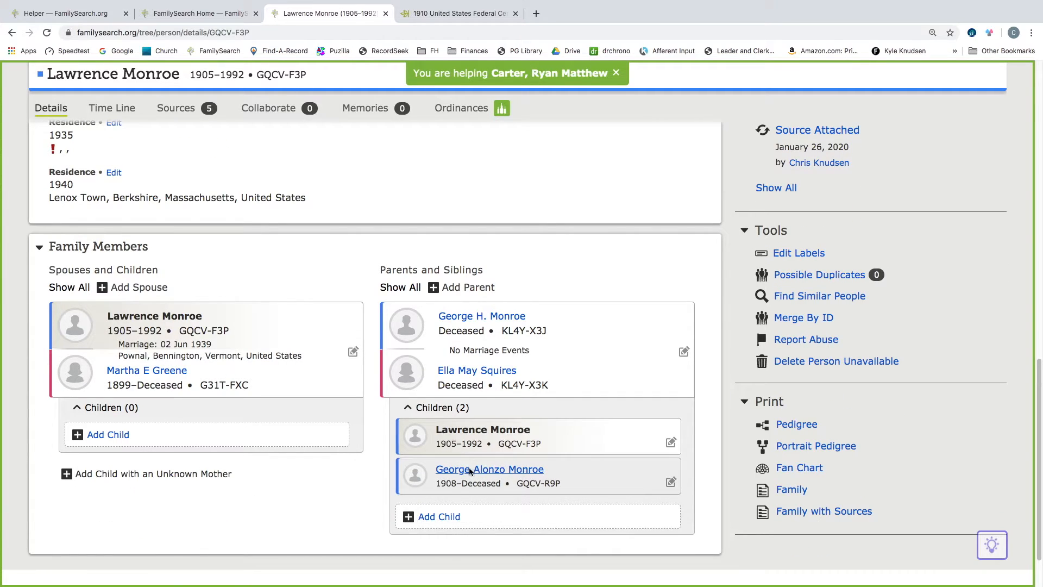
pyautogui.click(487, 13)
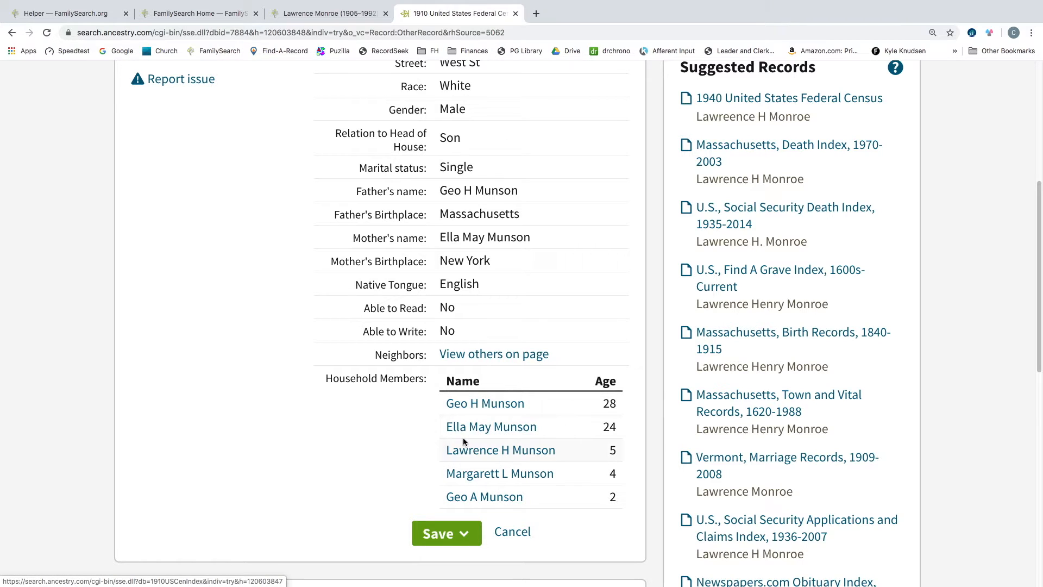
pyautogui.click(491, 450)
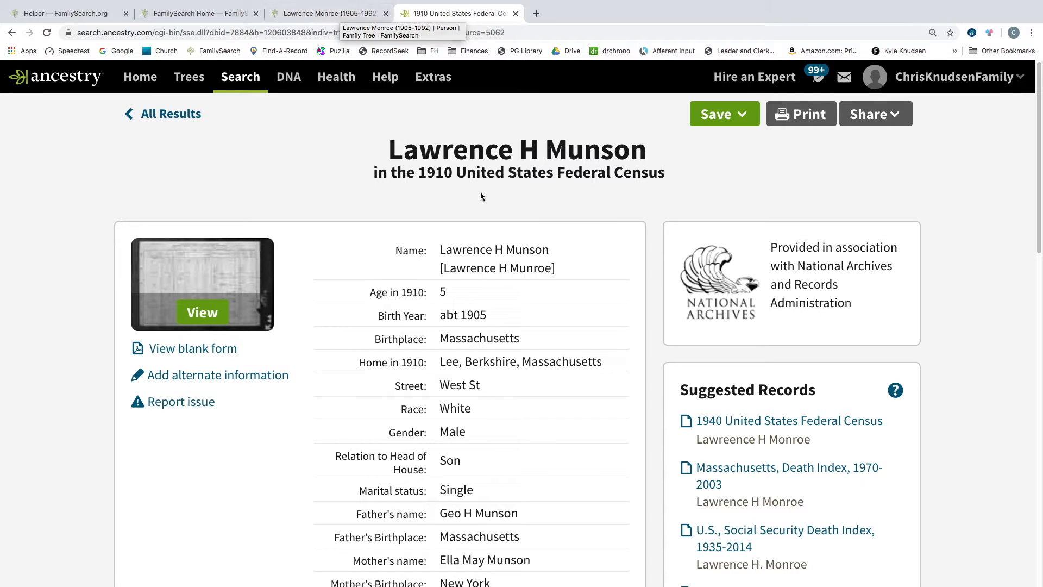
# Step: Search FamilySearch historical records from the elder son's details page, replacing his last name with the surname spelling in the 1910 census
pyautogui.click(326, 13)
pyautogui.scroll(4, 566, 296)
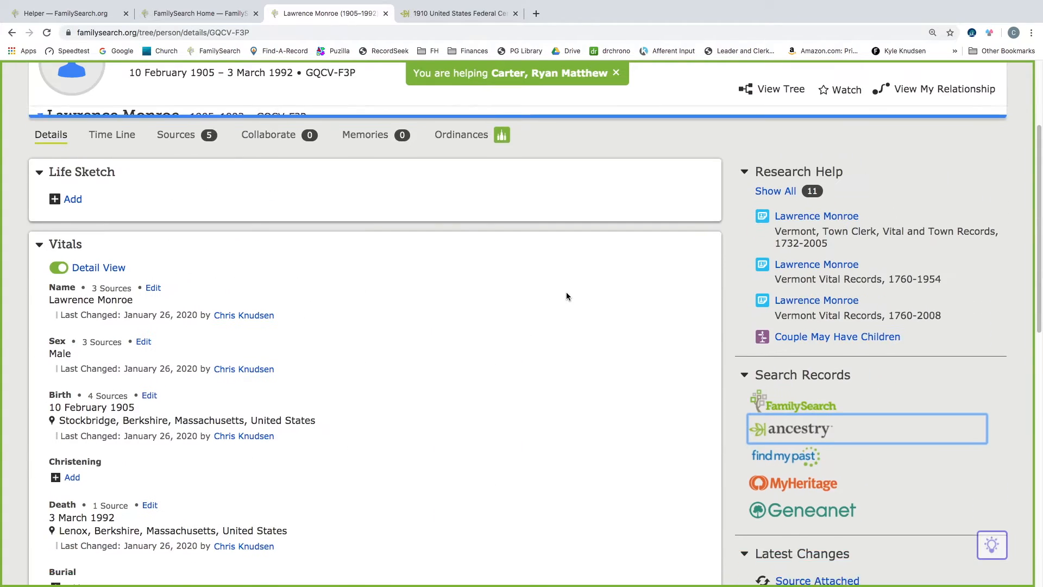
pyautogui.click(806, 386)
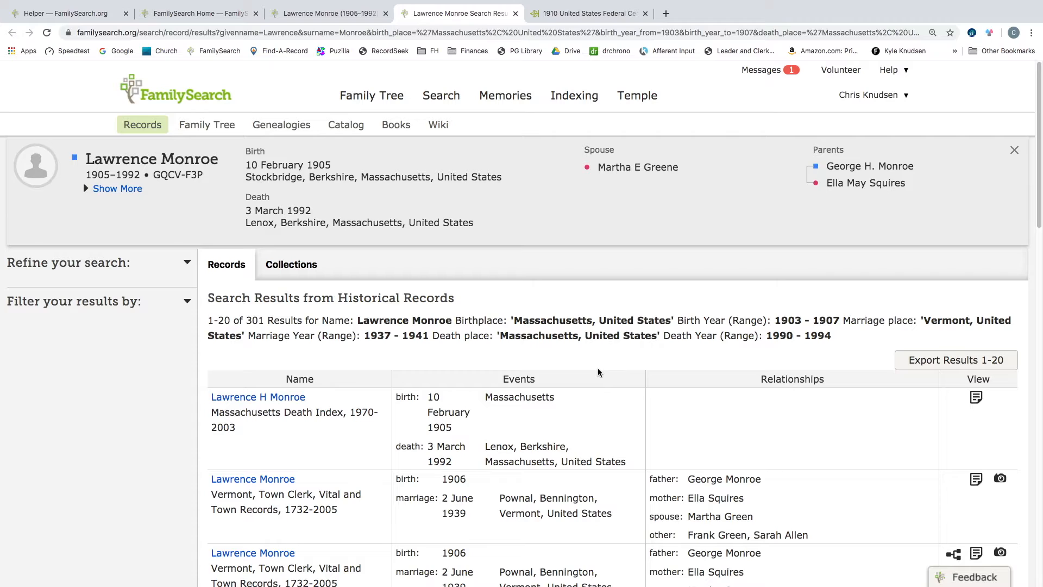
pyautogui.click(80, 381)
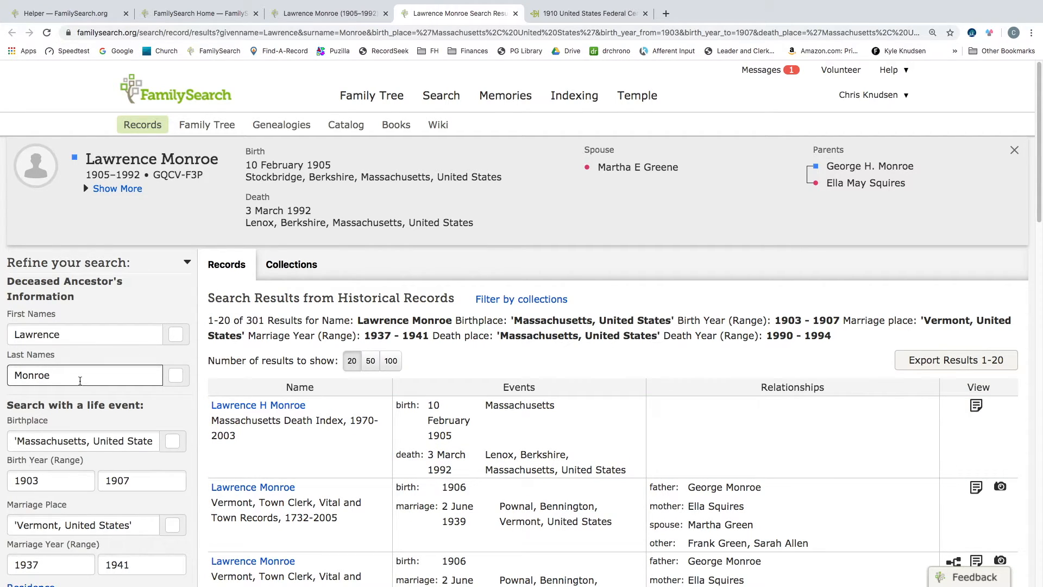
pyautogui.press('BackSpace')
pyautogui.press('BackSpace')
pyautogui.press('BackSpace')
pyautogui.press('BackSpace')
pyautogui.press('BackSpace')
pyautogui.press('BackSpace')
pyautogui.write('Munson')
pyautogui.press('Return')
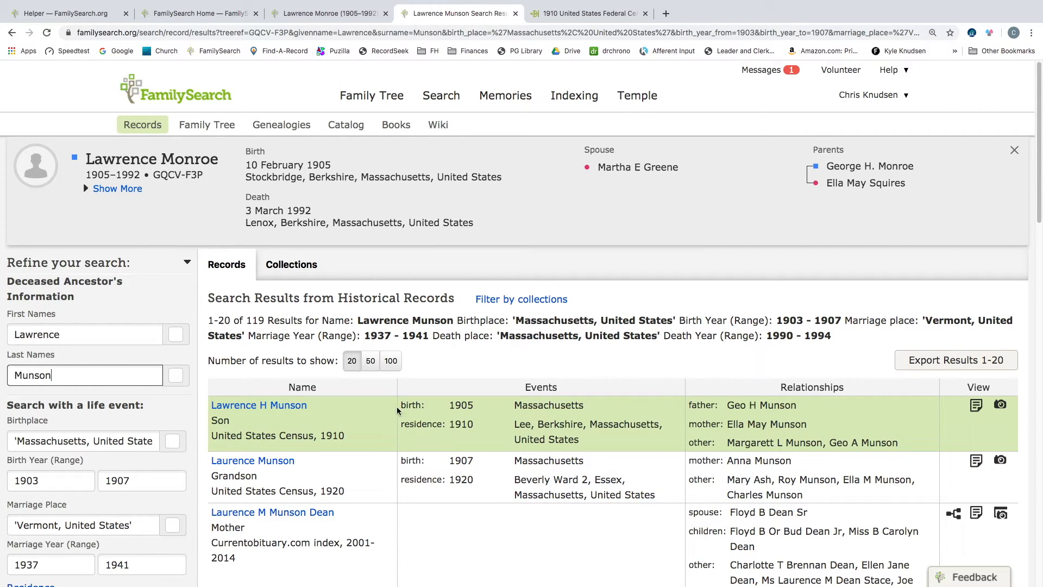
# Step: Attach the United States Census, 1910 record to the son, adding his 1910 residence in Lee, Berkshire, Massachusetts, United States
pyautogui.click(277, 405)
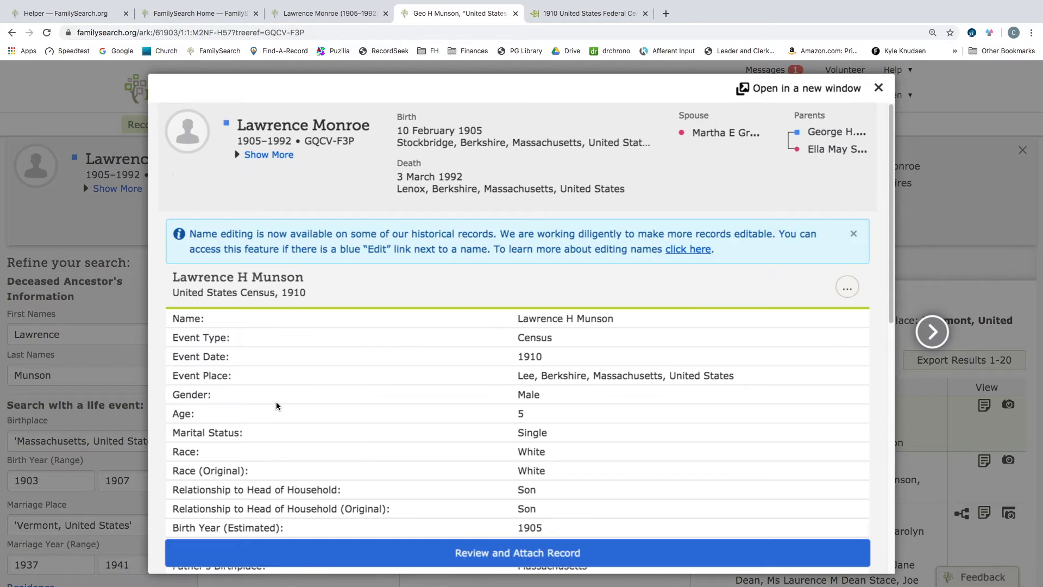
pyautogui.click(637, 237)
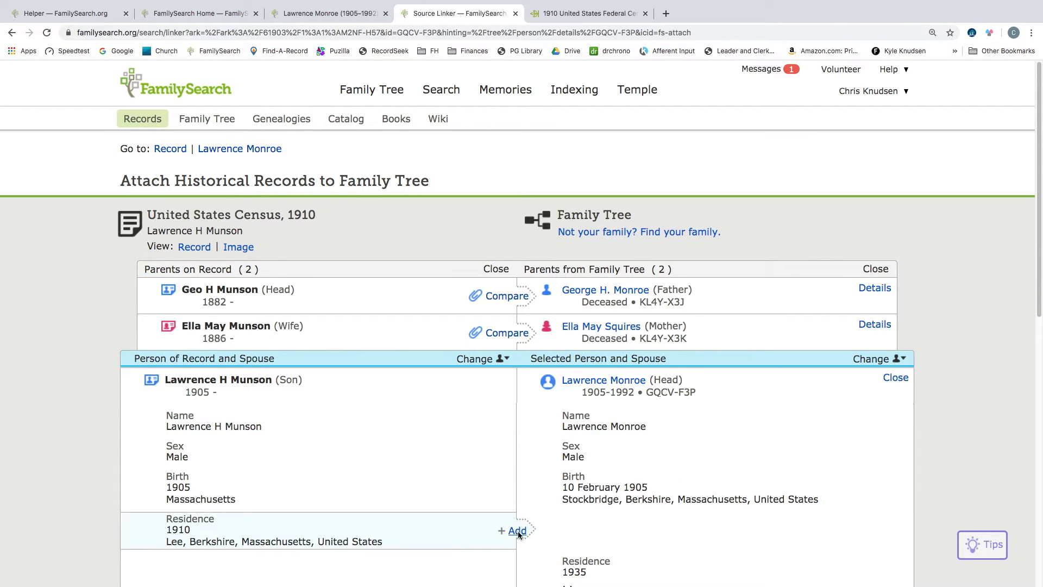
pyautogui.click(518, 531)
pyautogui.scroll(-5, 462, 402)
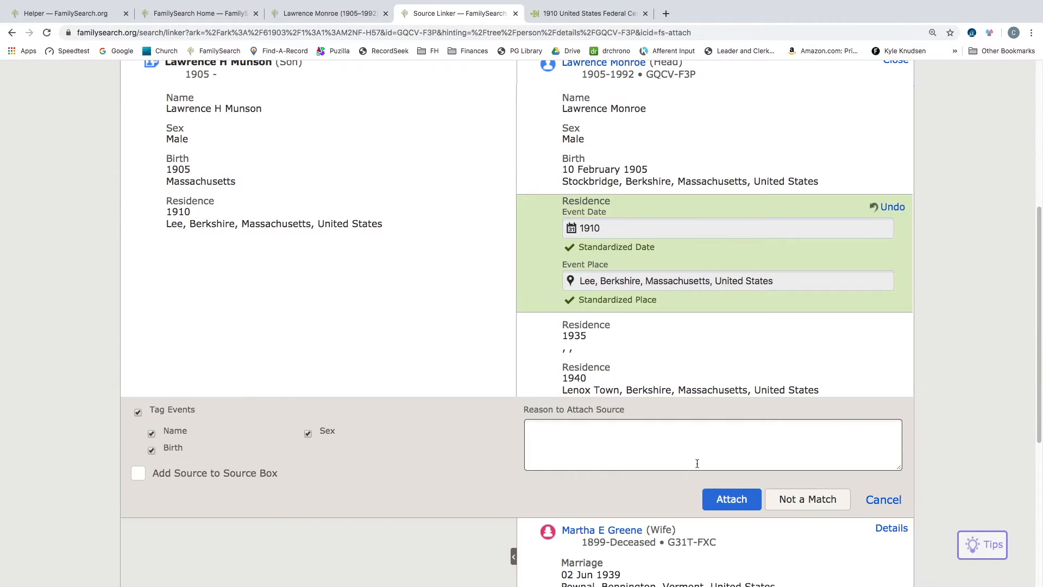
pyautogui.click(731, 499)
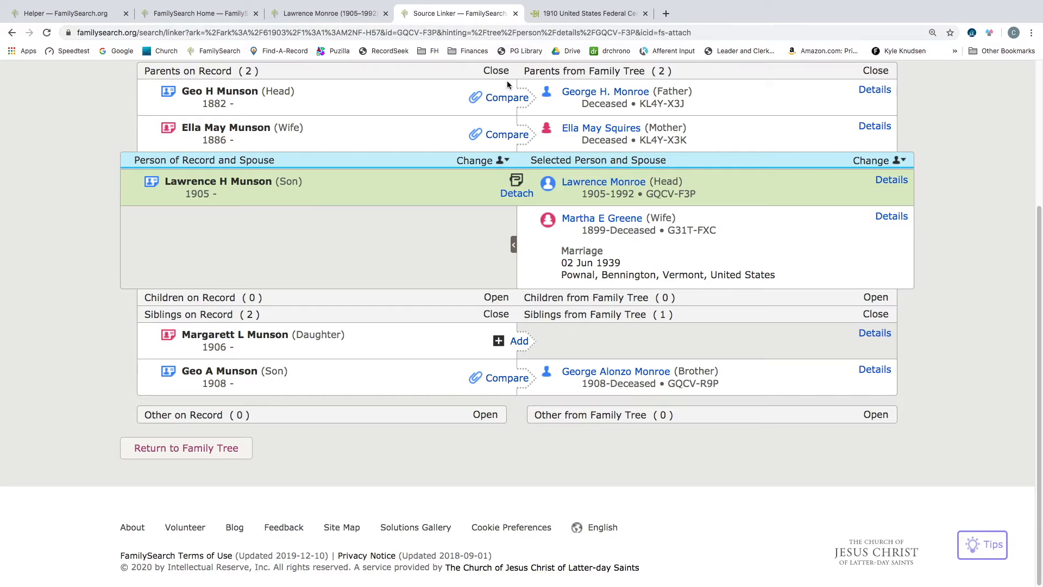
# Step: Compare the father's 1910 census entry with his Family Tree details and open his person page
pyautogui.click(508, 97)
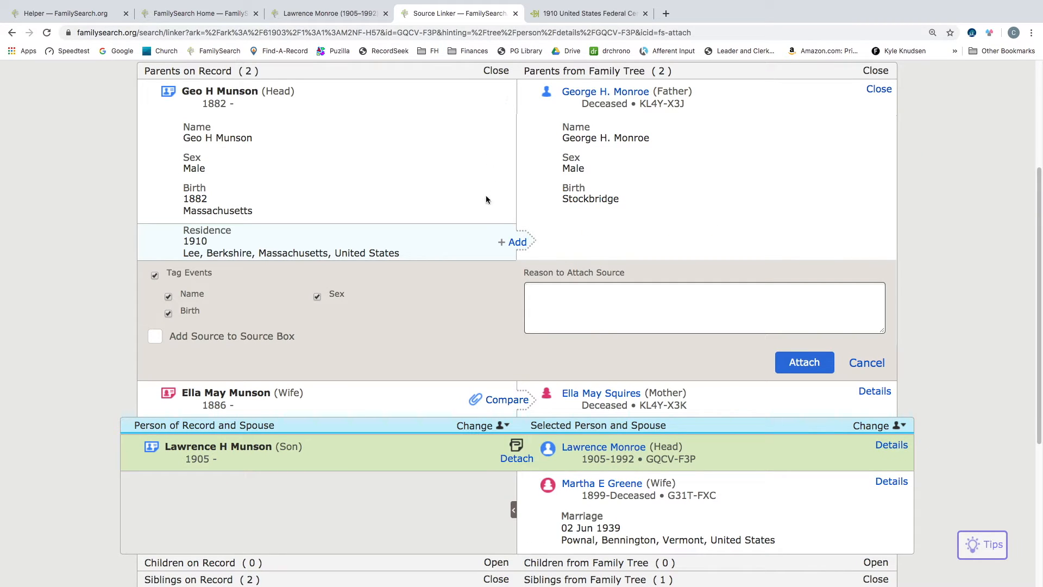
pyautogui.click(516, 242)
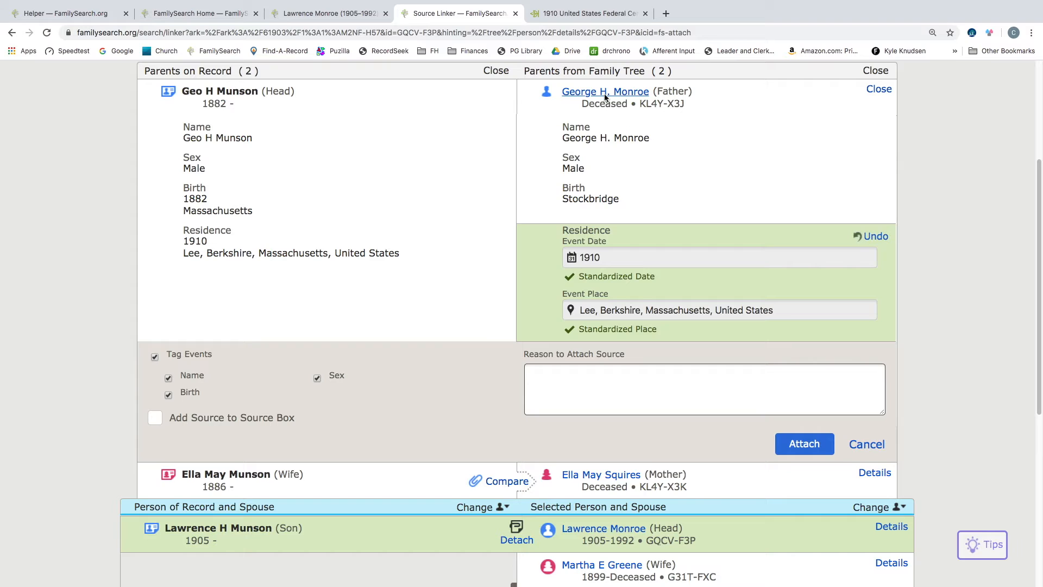
pyautogui.moveTo(605, 97)
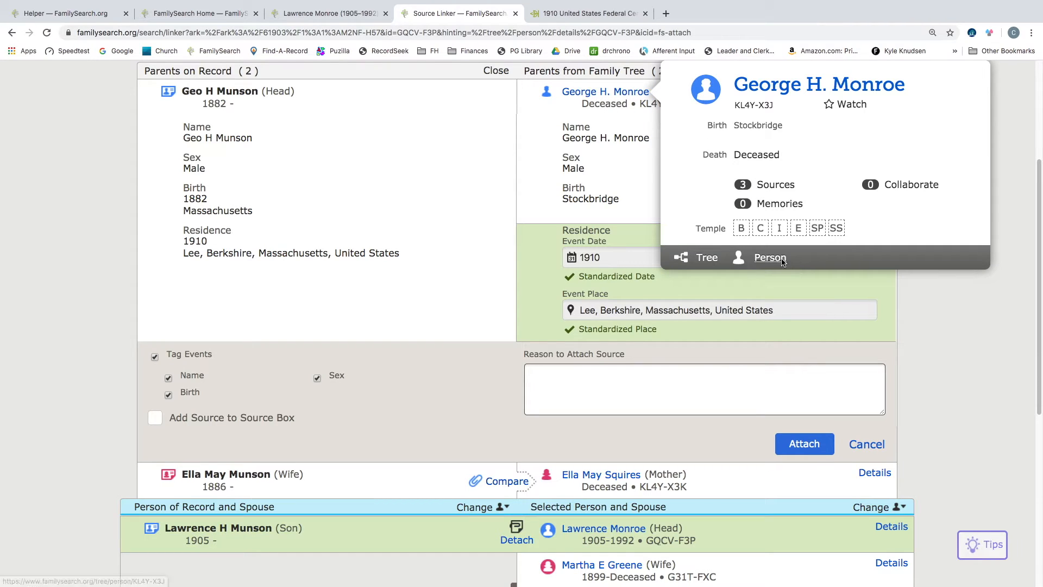
pyautogui.click(783, 260)
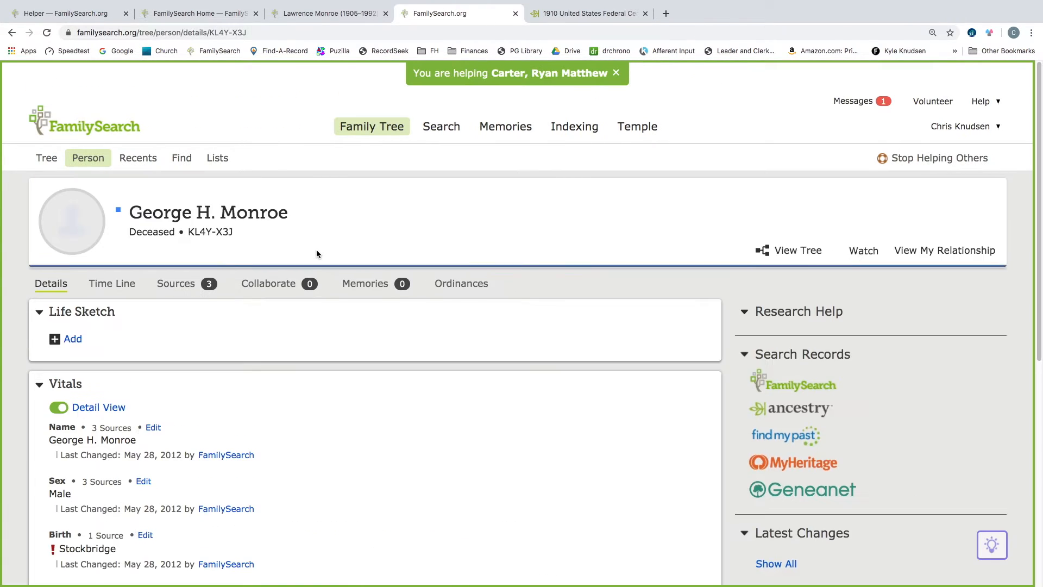
# Step: Set the father's birth to 1882 with the standardized place Stockbridge, Berkshire, Massachusetts, United States, and save it
pyautogui.scroll(-4, 256, 426)
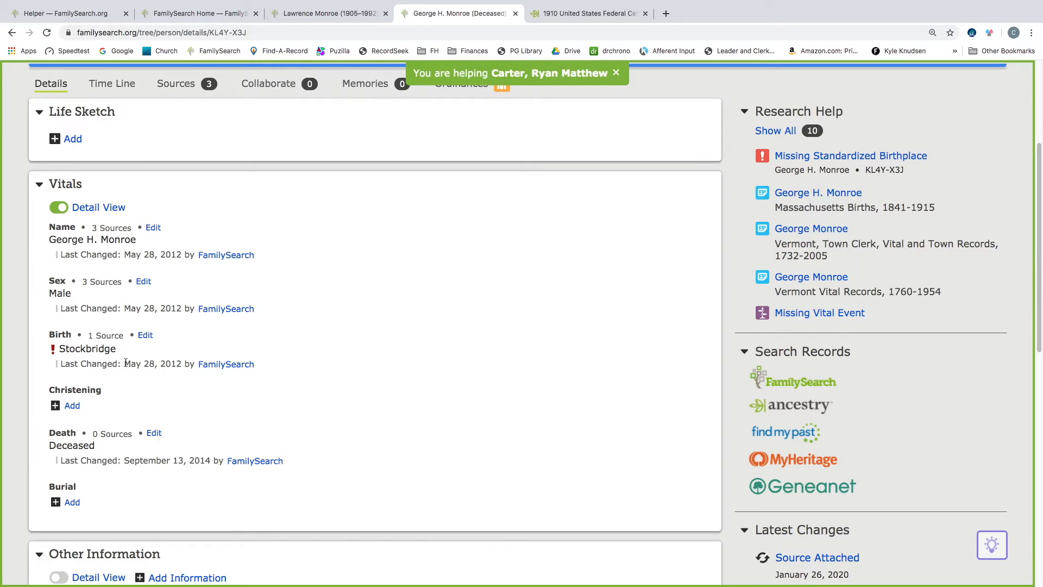
pyautogui.click(145, 335)
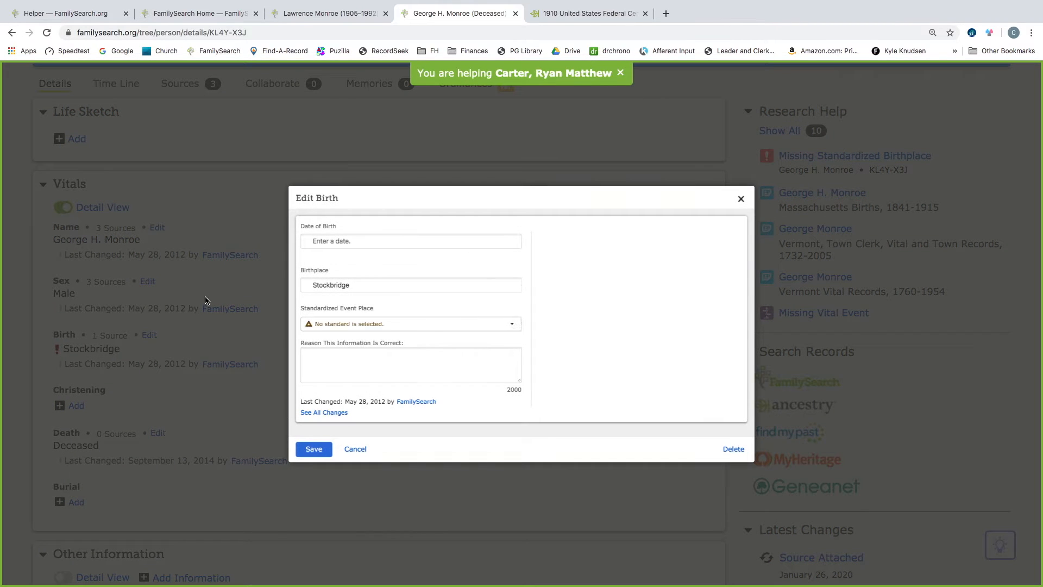
pyautogui.write('1')
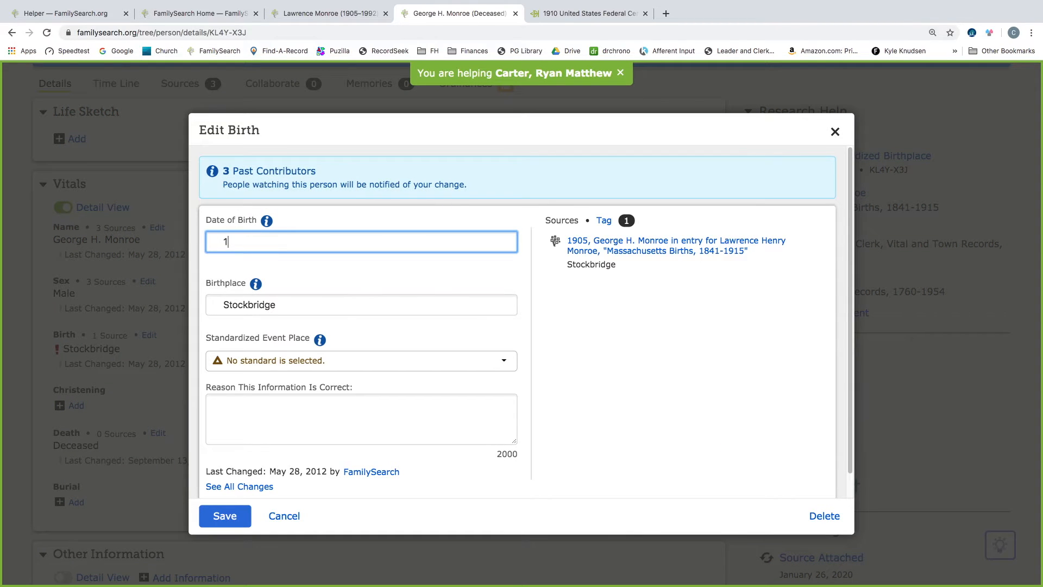
pyautogui.write('882')
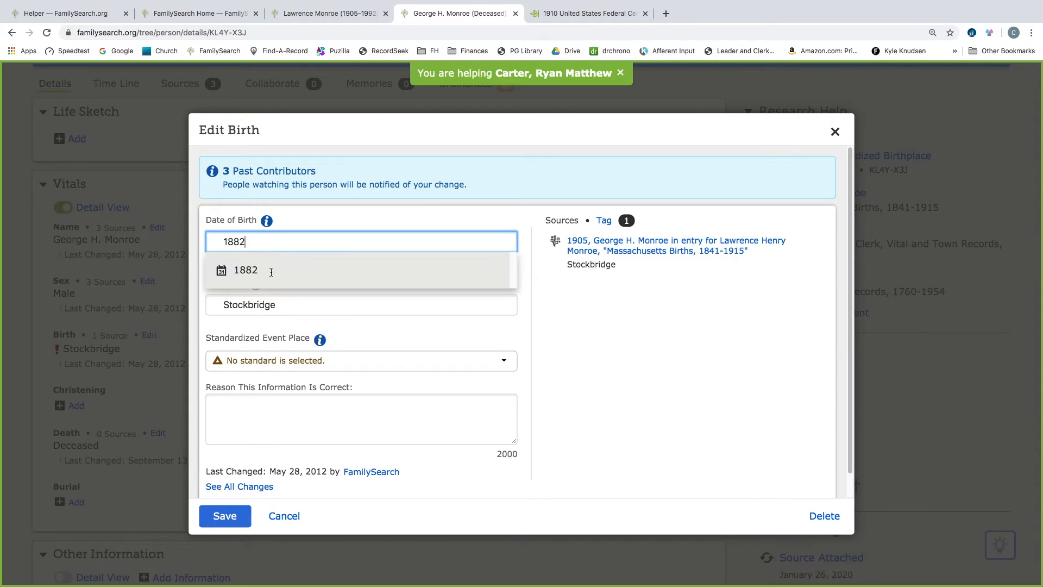
pyautogui.click(271, 272)
pyautogui.click(223, 302)
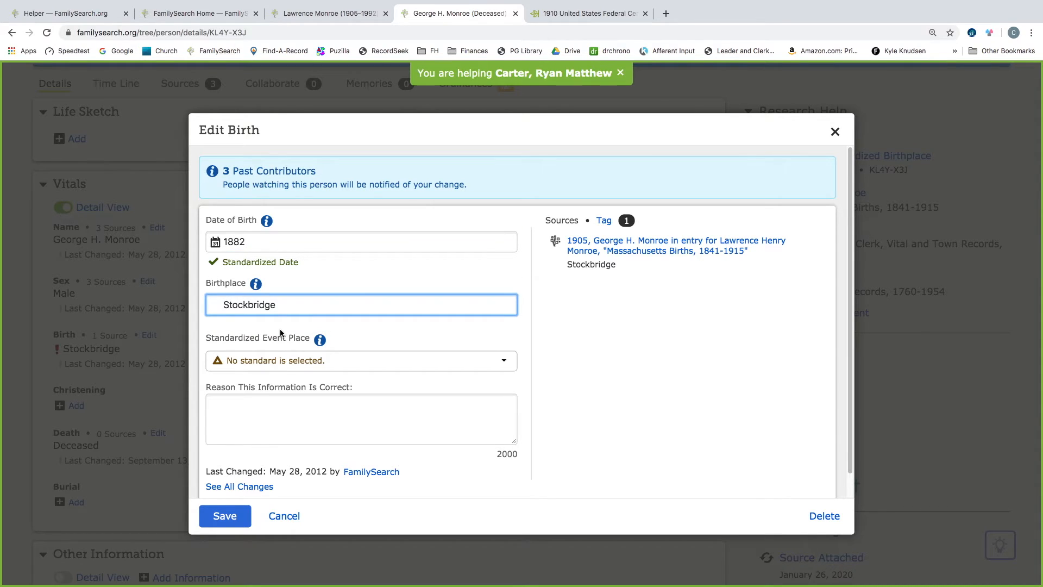
pyautogui.press('Right')
pyautogui.press('Right')
pyautogui.press('Right')
pyautogui.write(', mass')
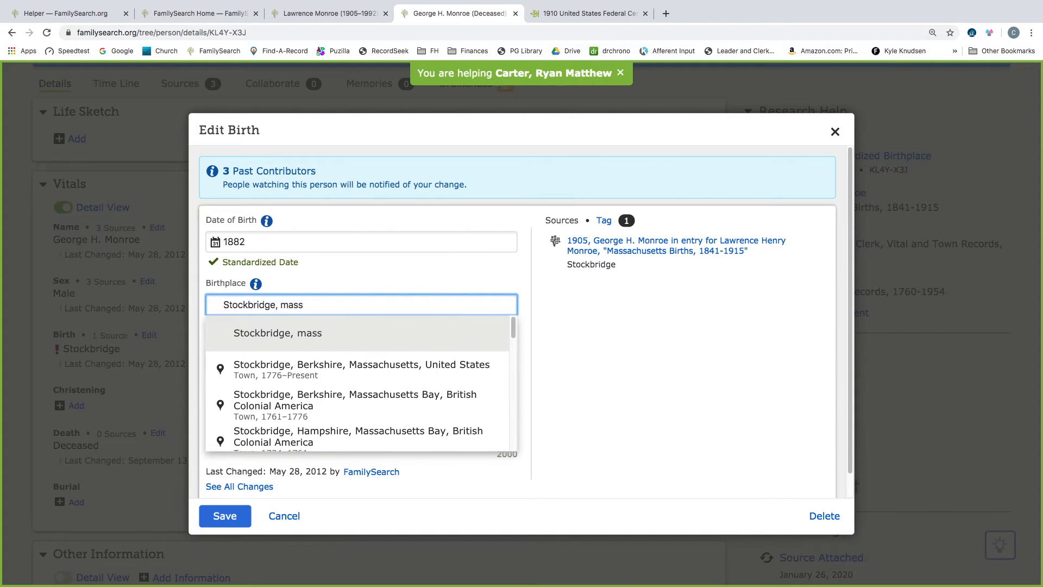
pyautogui.click(306, 371)
pyautogui.click(224, 505)
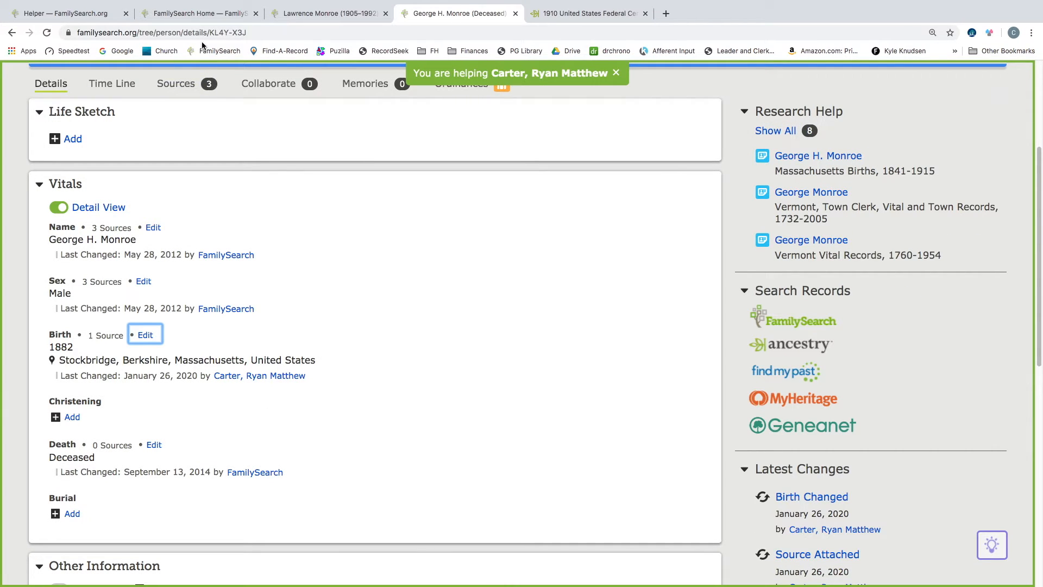
# Step: Return to the 1910 census source linker and attach the record to the father with his 1910 residence in Lee, Berkshire, Massachusetts
pyautogui.click(326, 15)
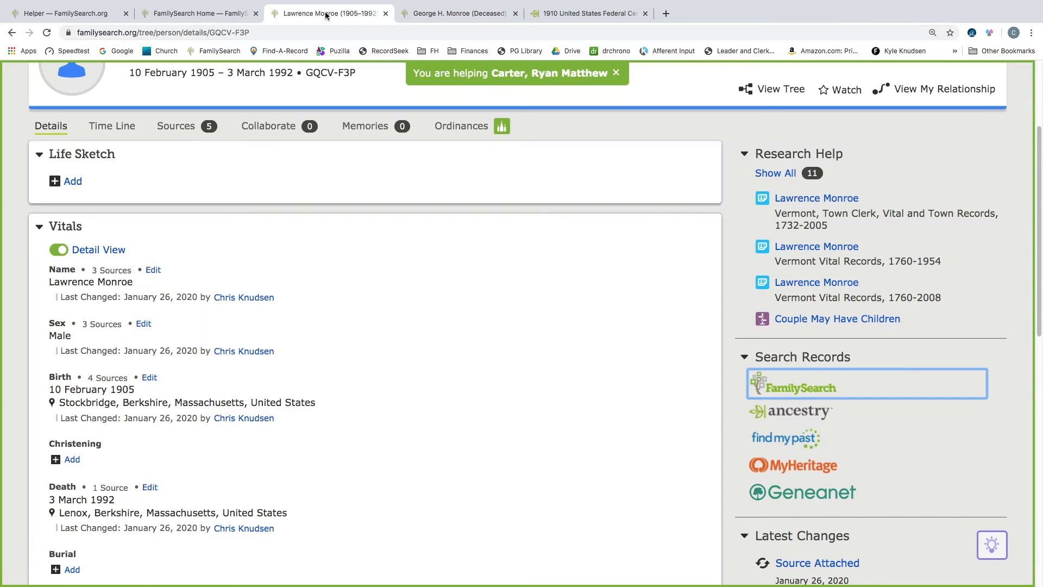
pyautogui.click(429, 14)
pyautogui.click(12, 32)
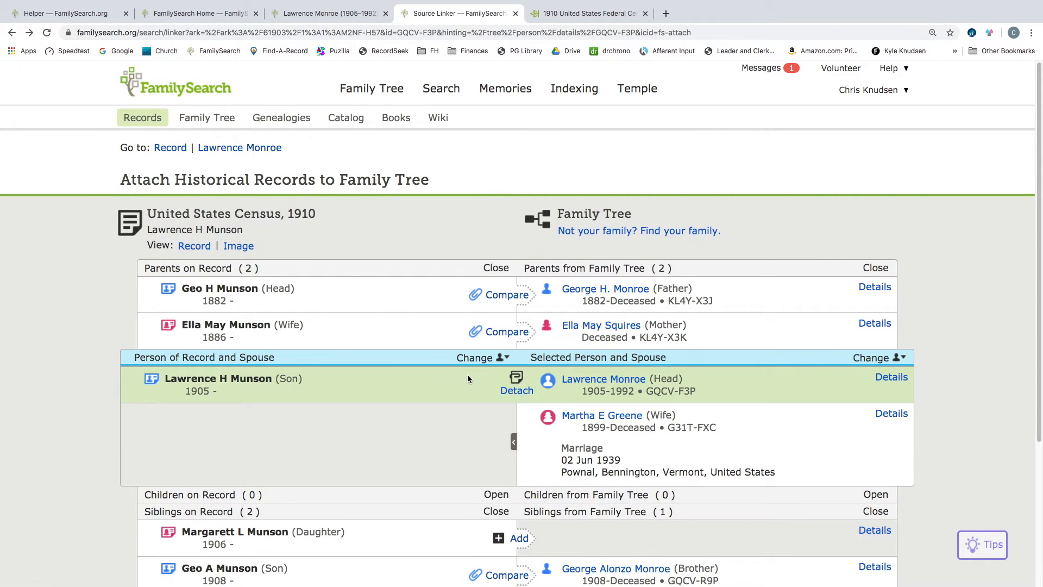
pyautogui.click(503, 295)
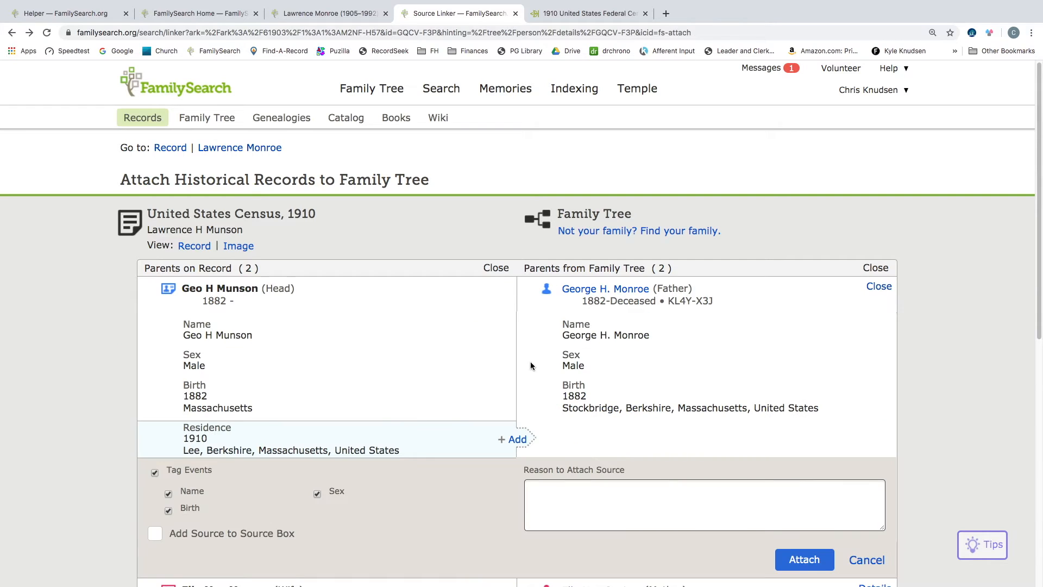
pyautogui.click(517, 440)
pyautogui.scroll(-2, 435, 415)
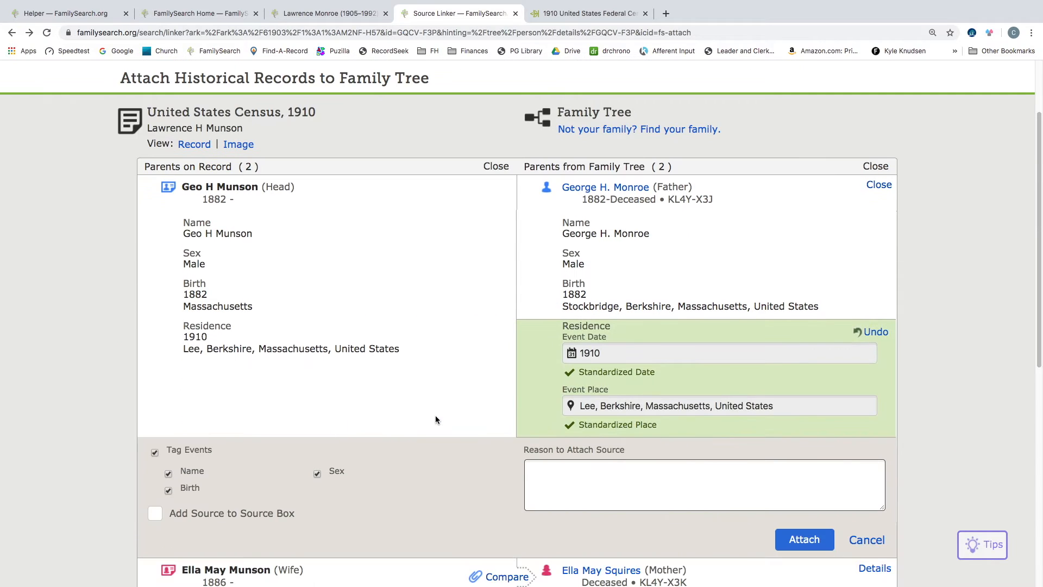
pyautogui.click(804, 538)
# Step: Compare the mother's 1910 census entry with her Family Tree details and open her person page in a new tab
pyautogui.click(508, 230)
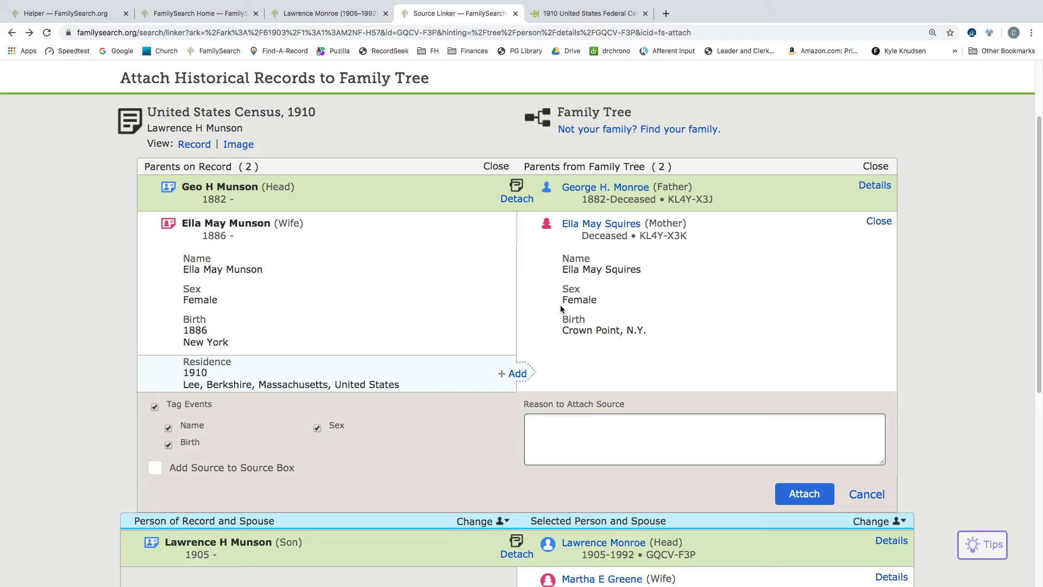
pyautogui.click(590, 223)
pyautogui.rightClick(757, 354)
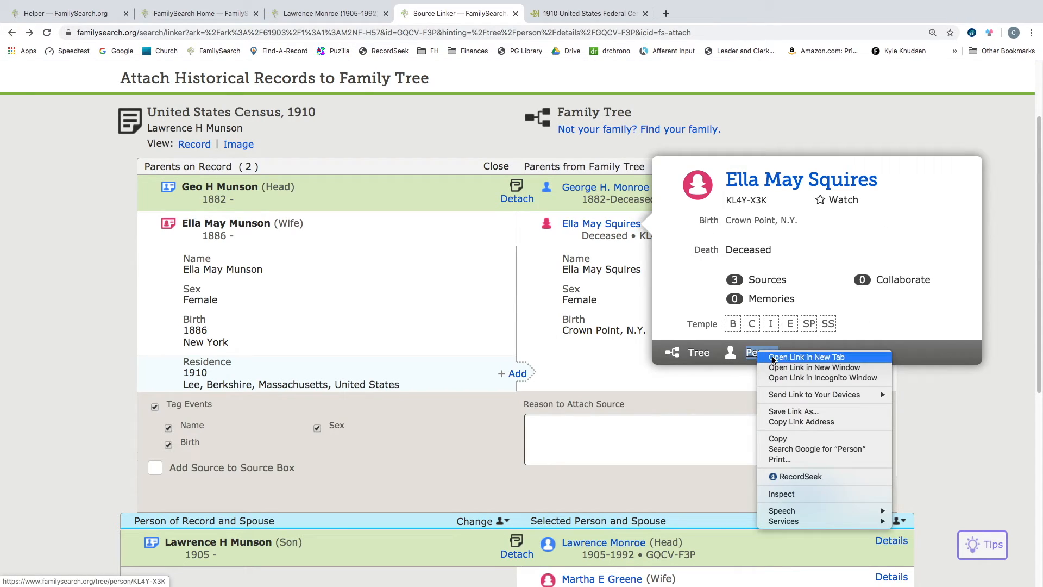
pyautogui.click(806, 357)
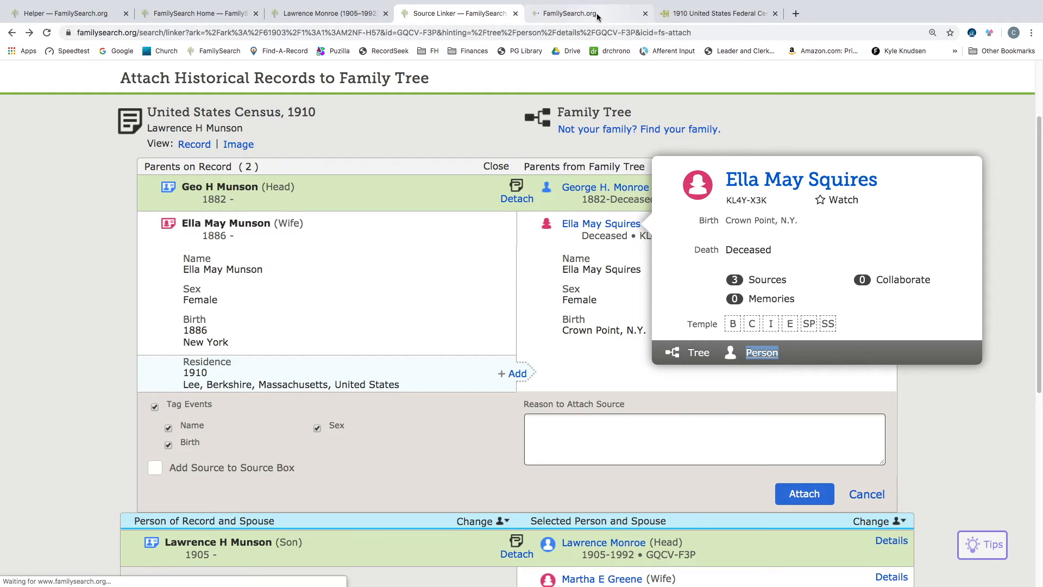
pyautogui.click(597, 15)
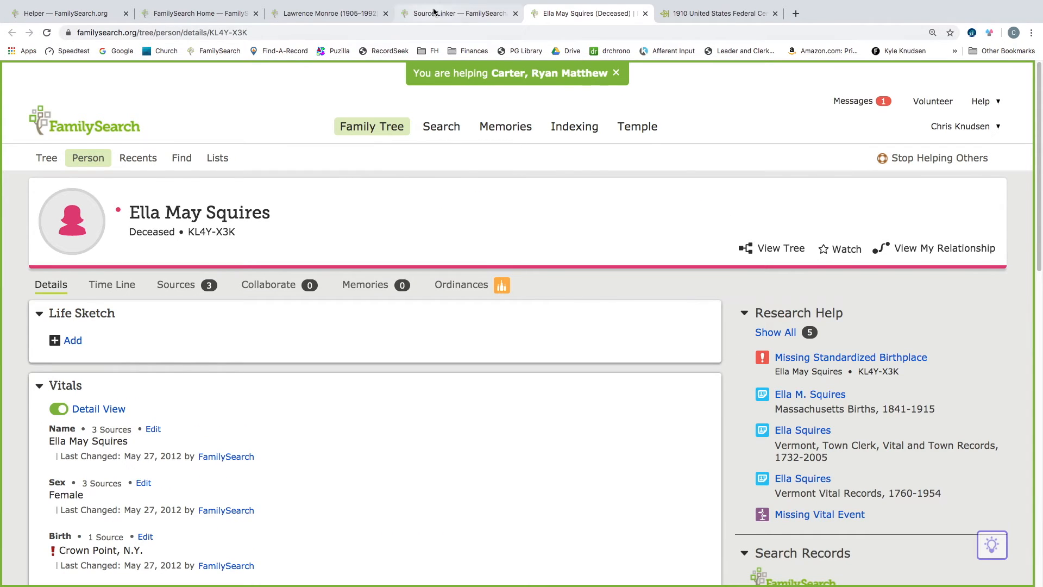
# Step: Set the mother's birth to 1886 with the standardized town Crown Point, Essex, New York, United States, and save it
pyautogui.click(456, 13)
pyautogui.click(558, 8)
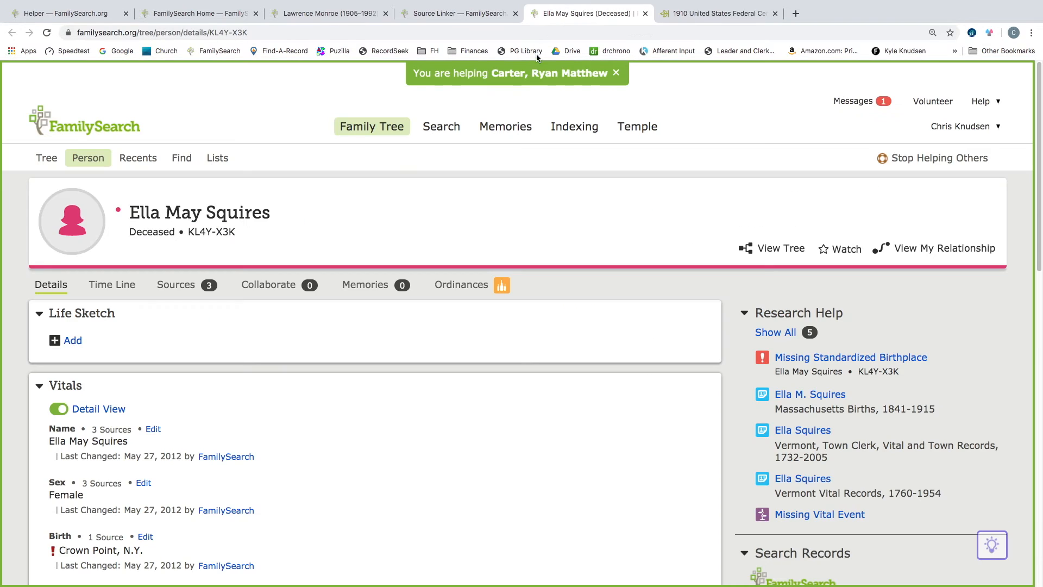
pyautogui.click(145, 537)
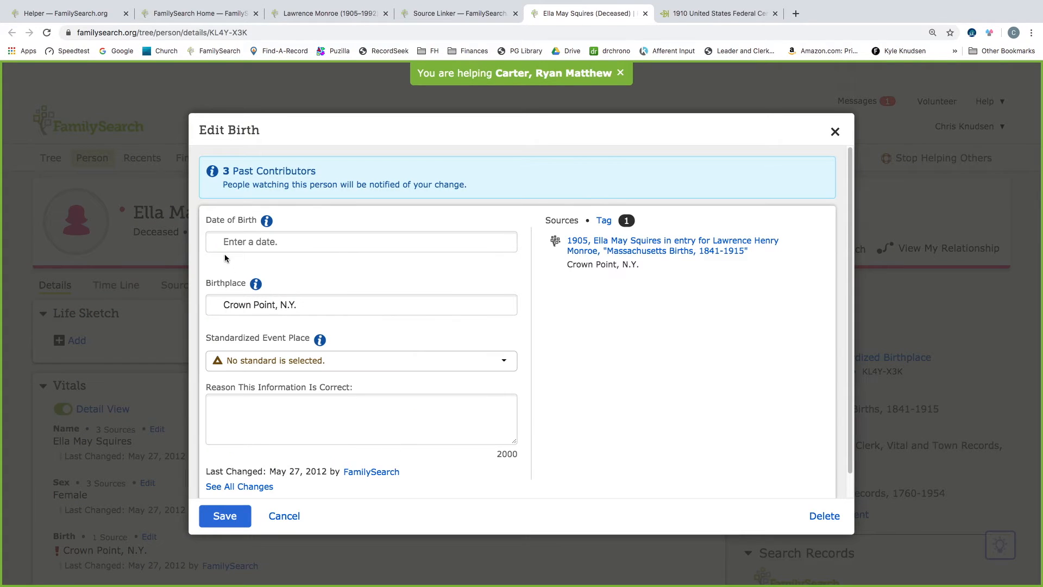
pyautogui.click(226, 242)
pyautogui.write('1886')
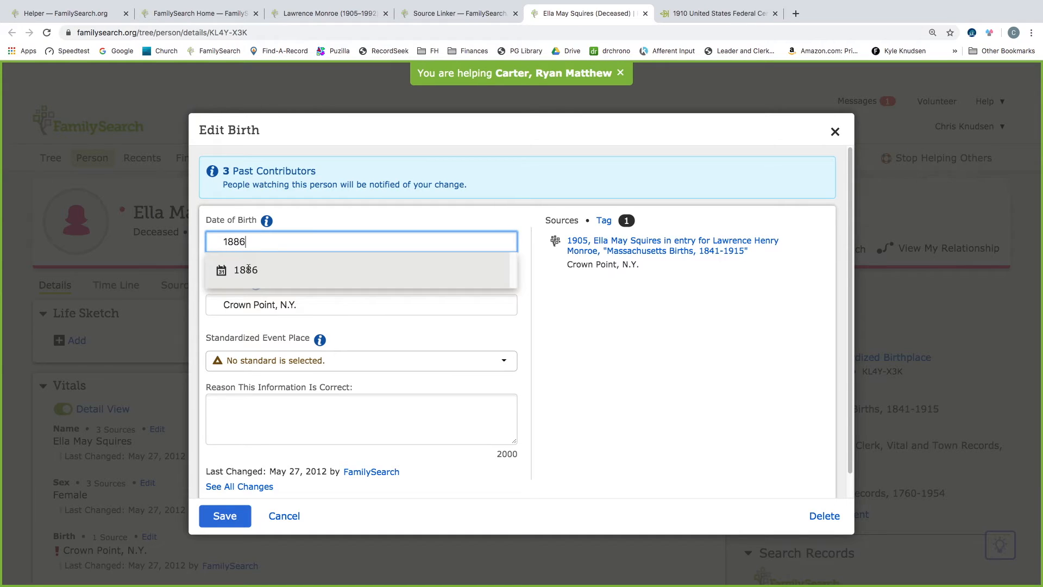
pyautogui.click(248, 269)
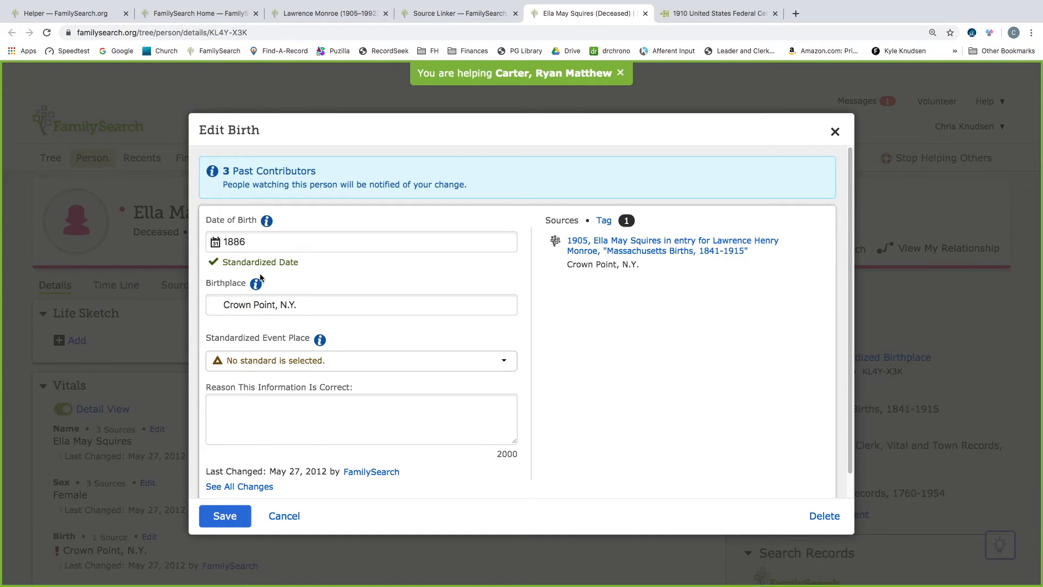
pyautogui.click(314, 300)
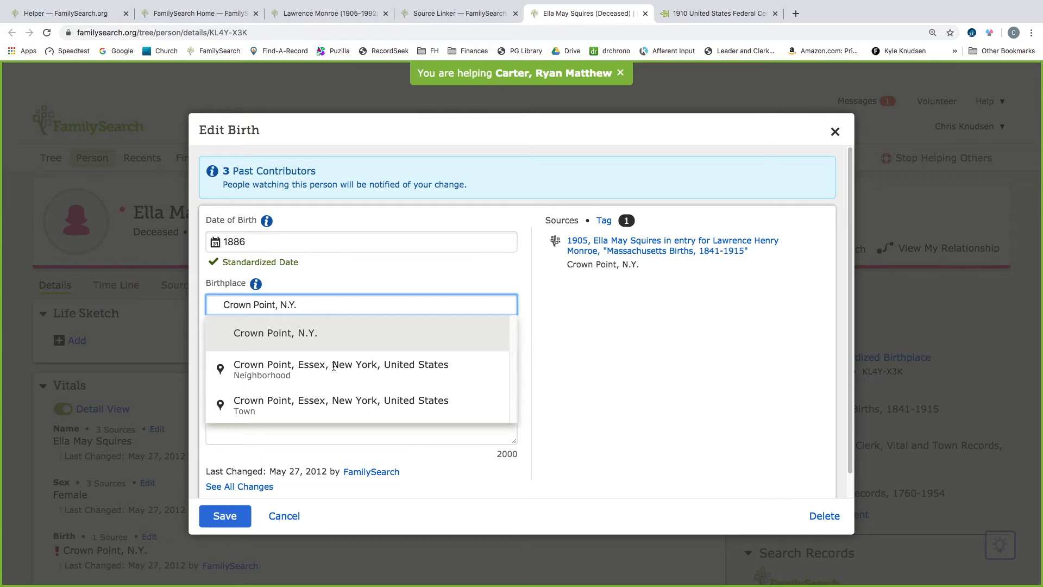
pyautogui.click(328, 403)
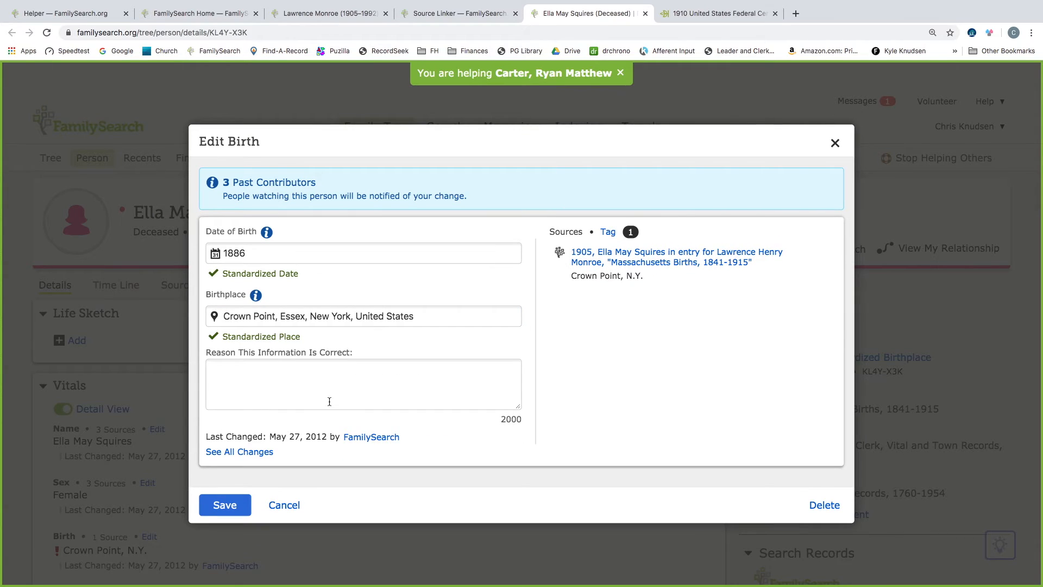
pyautogui.click(231, 512)
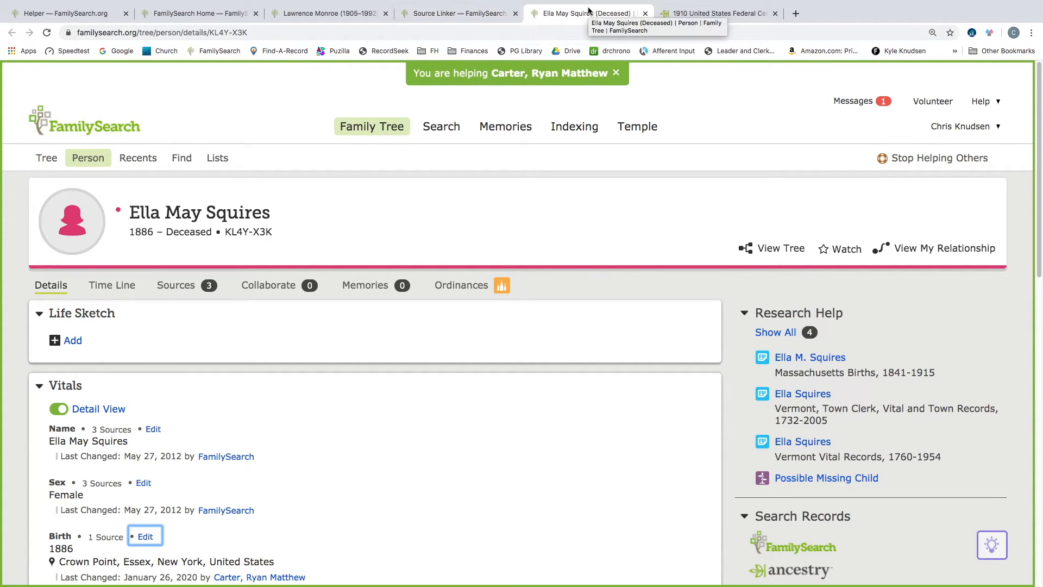
# Step: Return to the 1910 census source linker and attach the record to the mother with her 1910 residence in Lee, Berkshire, Massachusetts
pyautogui.click(454, 13)
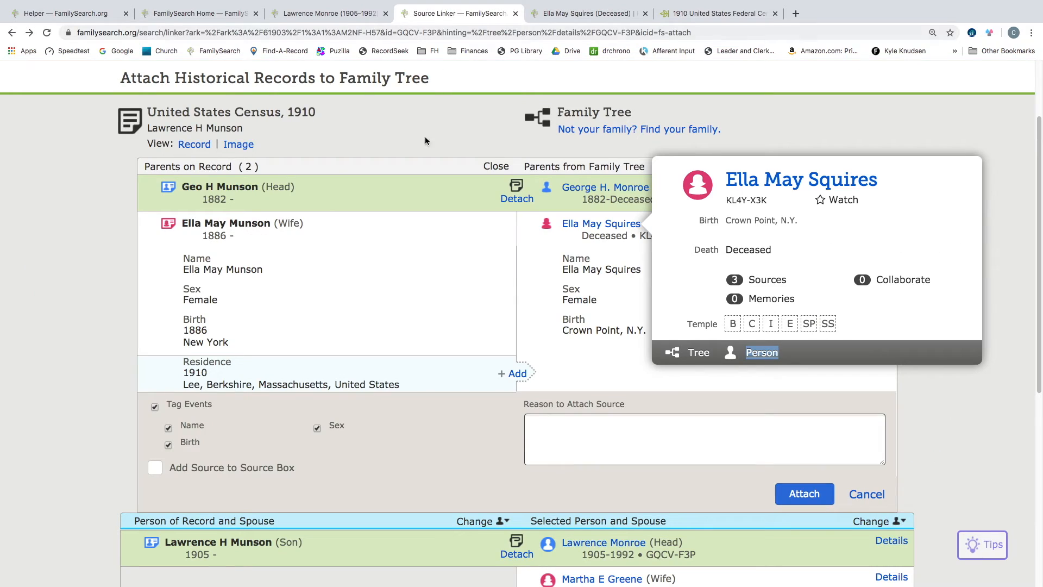
pyautogui.click(514, 373)
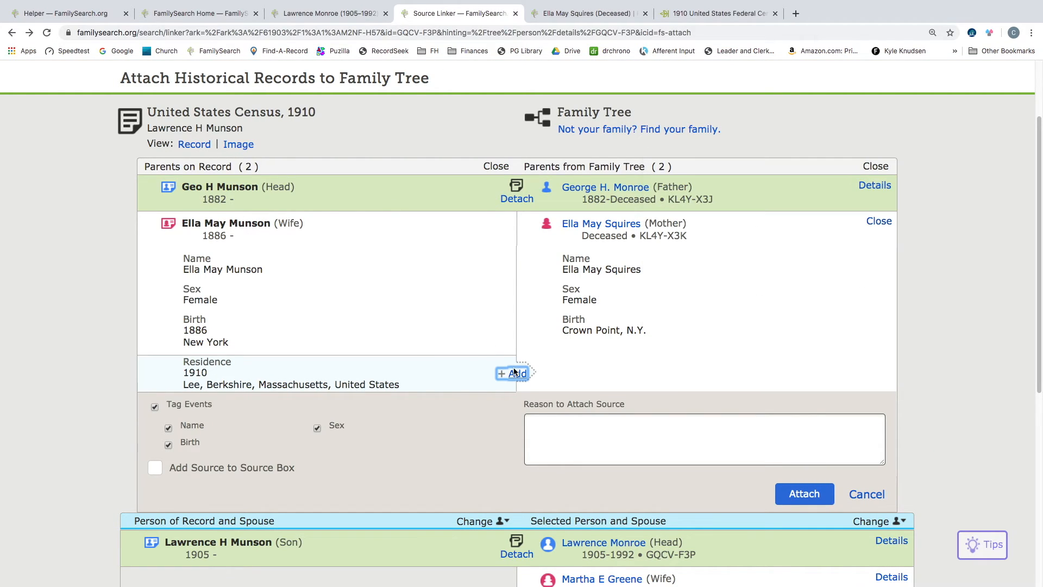
pyautogui.scroll(-4, 461, 360)
pyautogui.click(817, 383)
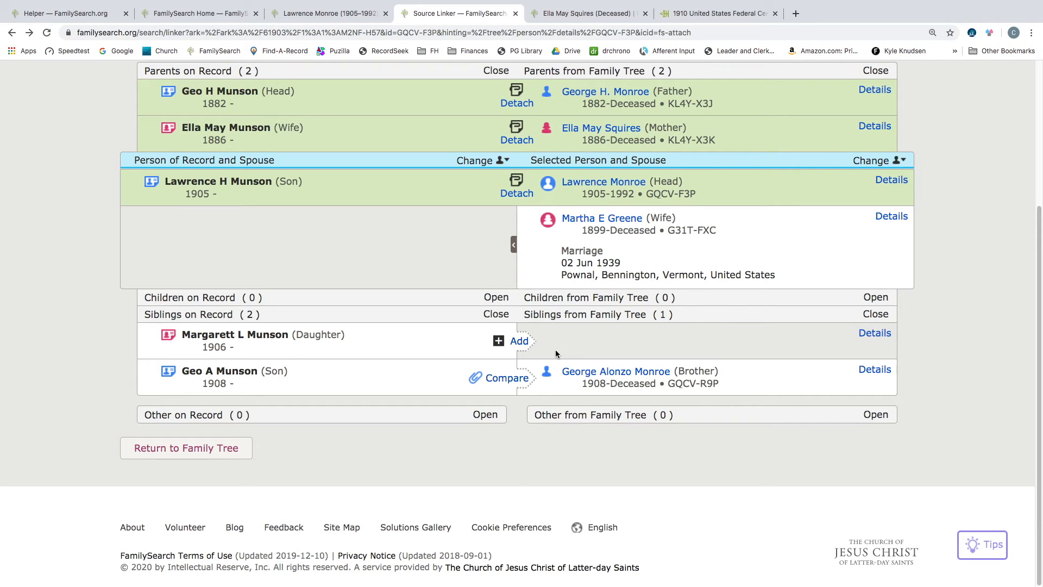
# Step: Create the missing daughter in Family Tree from the census entry and attach the record with her 1910 residence in Lee, Berkshire, Massachusetts
pyautogui.click(519, 341)
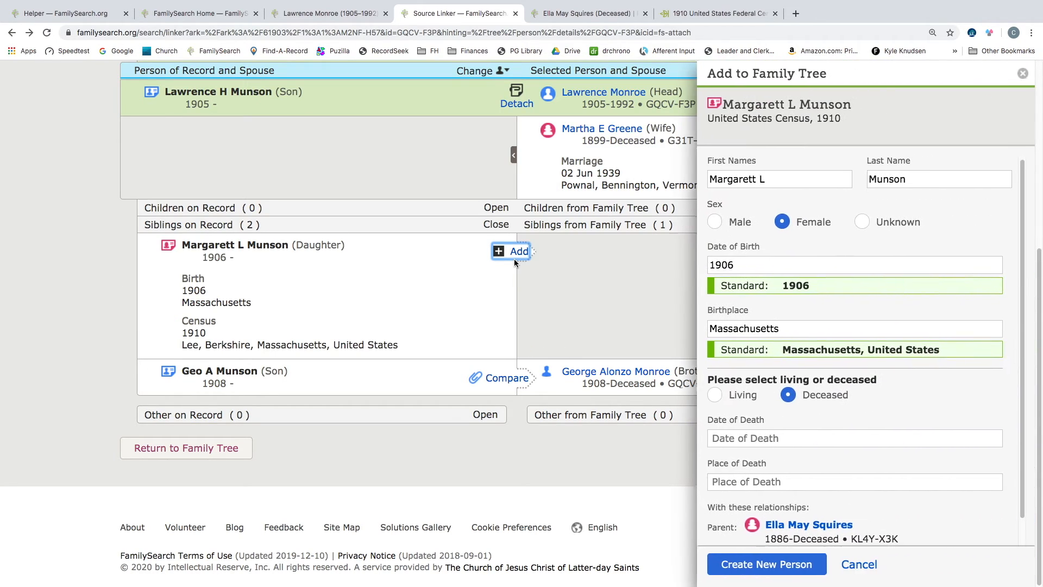
pyautogui.click(765, 563)
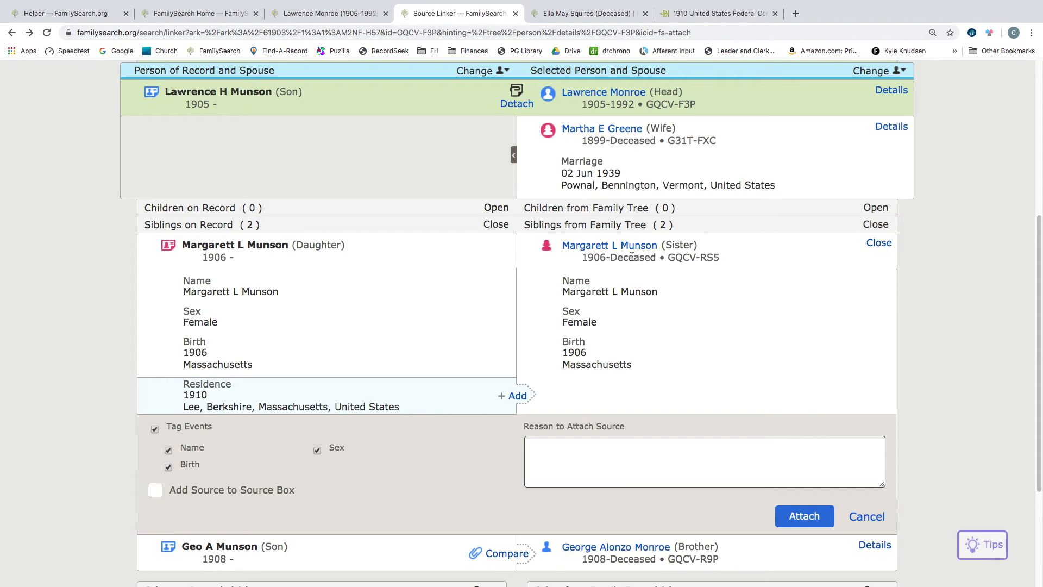
pyautogui.click(514, 396)
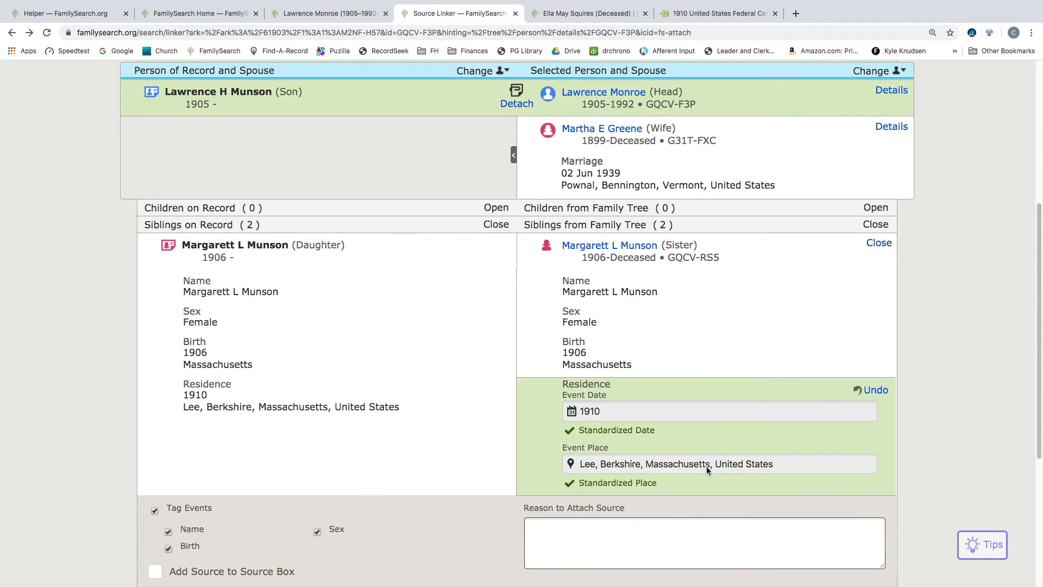
pyautogui.scroll(-2, 709, 465)
pyautogui.click(804, 514)
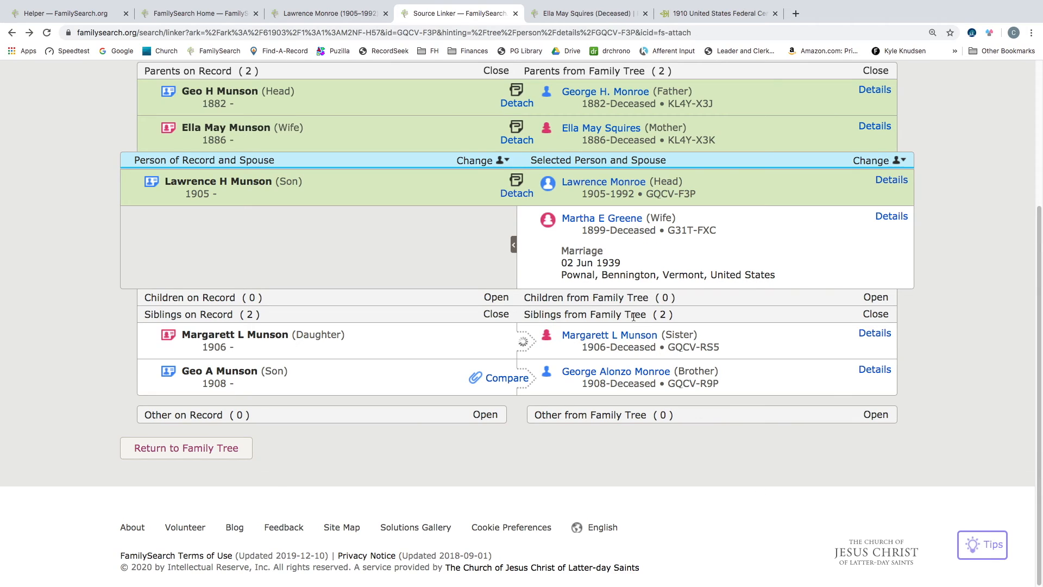
# Step: Compare the younger son's census entry with his Family Tree details and attach the record with his 1910 residence in Lee, Berkshire, Massachusetts
pyautogui.click(505, 378)
pyautogui.scroll(-4, 520, 380)
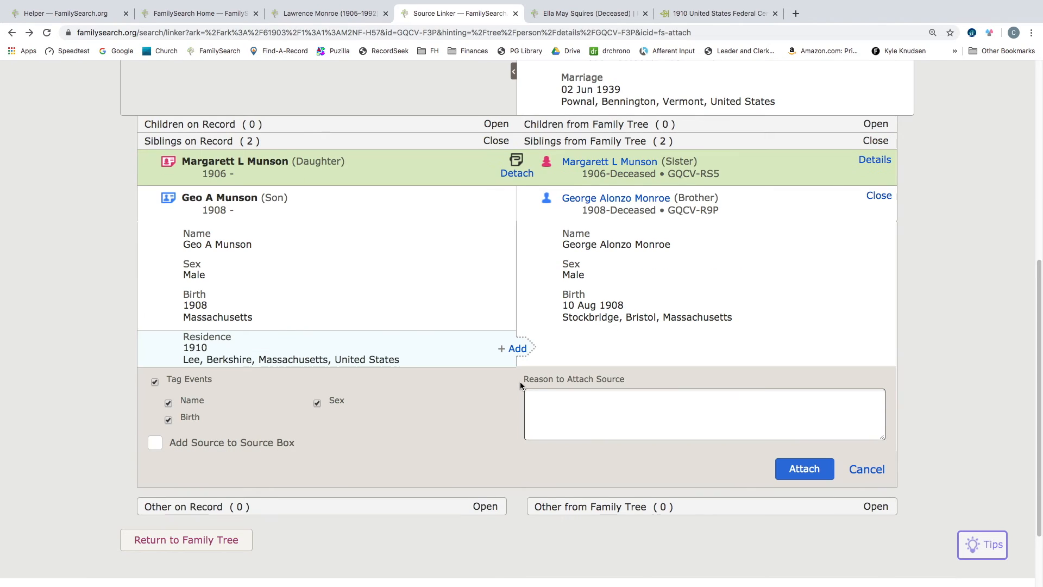
pyautogui.click(510, 349)
pyautogui.click(804, 550)
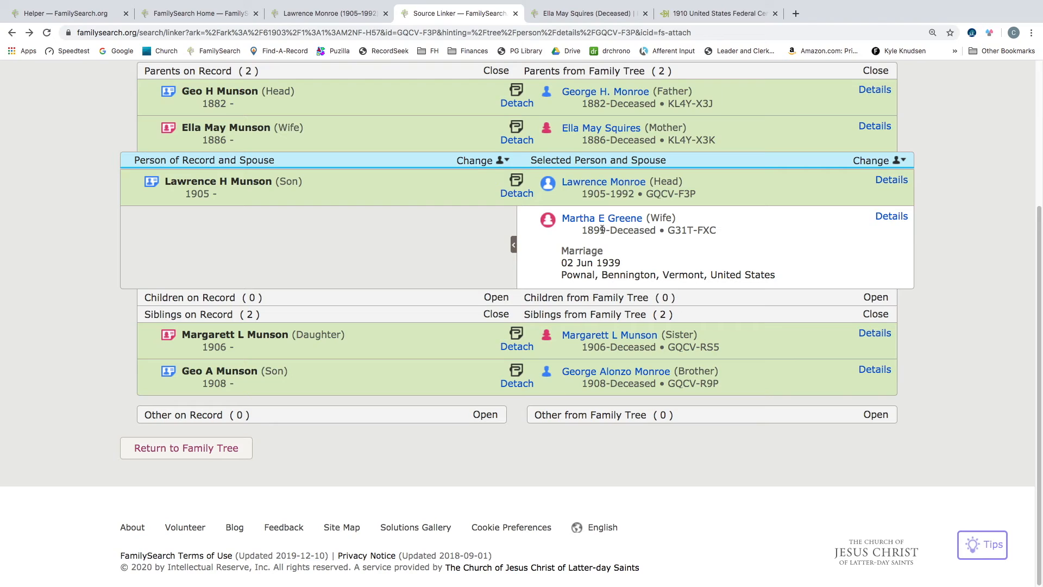
# Step: Open the newly added daughter's person page and correct her last name to match her father's Family Tree surname
pyautogui.click(645, 335)
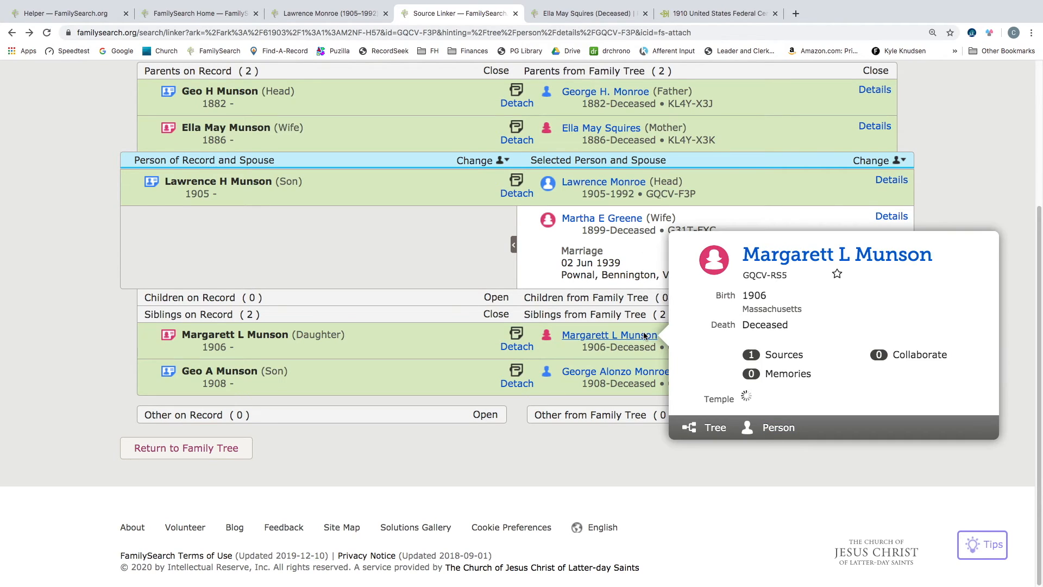
pyautogui.click(778, 428)
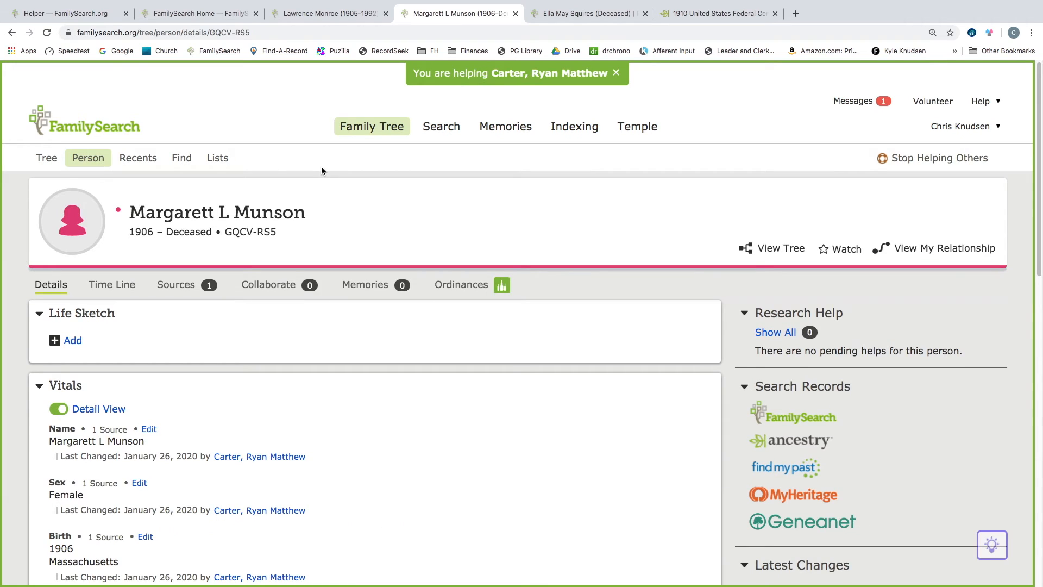
pyautogui.click(148, 429)
pyautogui.click(413, 302)
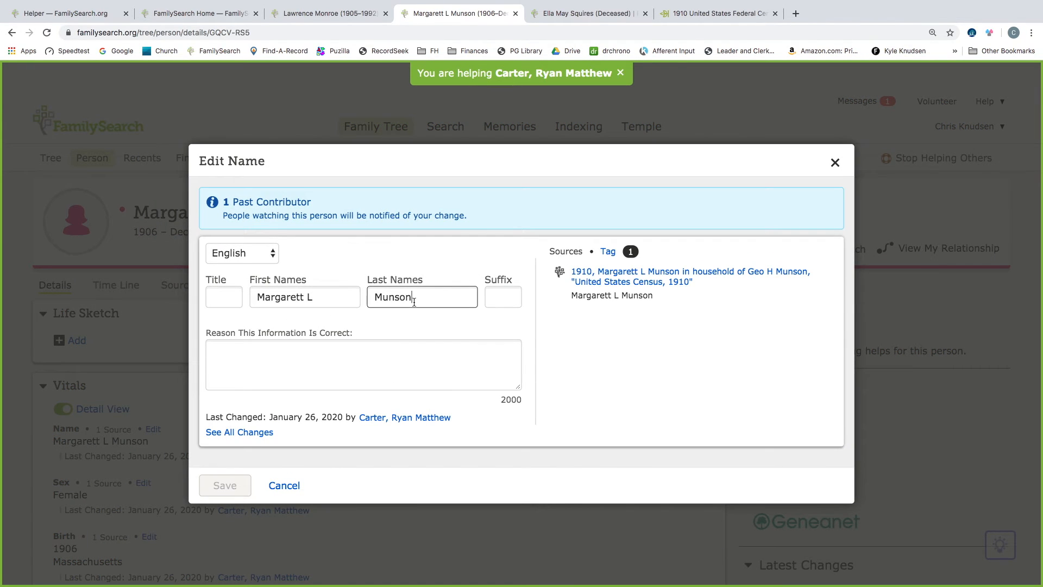
pyautogui.press('BackSpace')
pyautogui.press('BackSpace')
pyautogui.press('BackSpace')
pyautogui.press('BackSpace')
pyautogui.press('BackSpace')
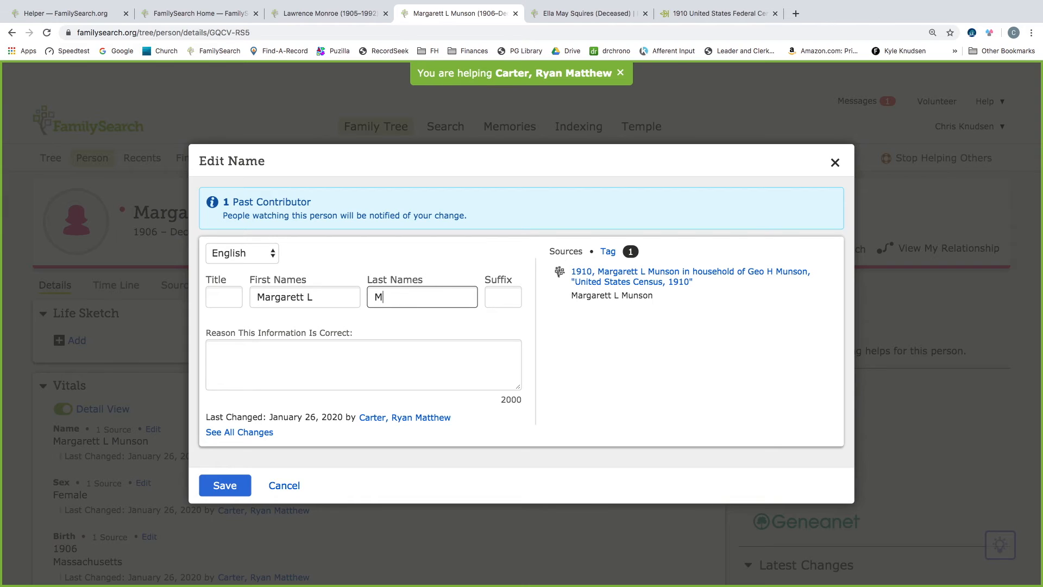
pyautogui.write('onroe')
pyautogui.click(205, 490)
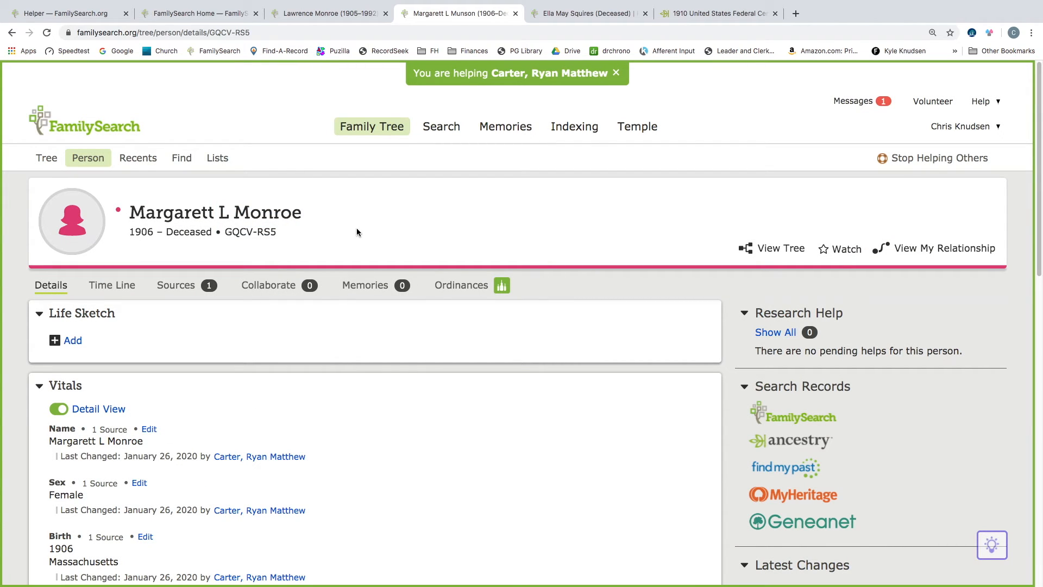
# Step: Close the daughter's page, return to her older brother's person page, and open his wife's page from the family members
pyautogui.moveTo(521, 3)
pyautogui.click(514, 37)
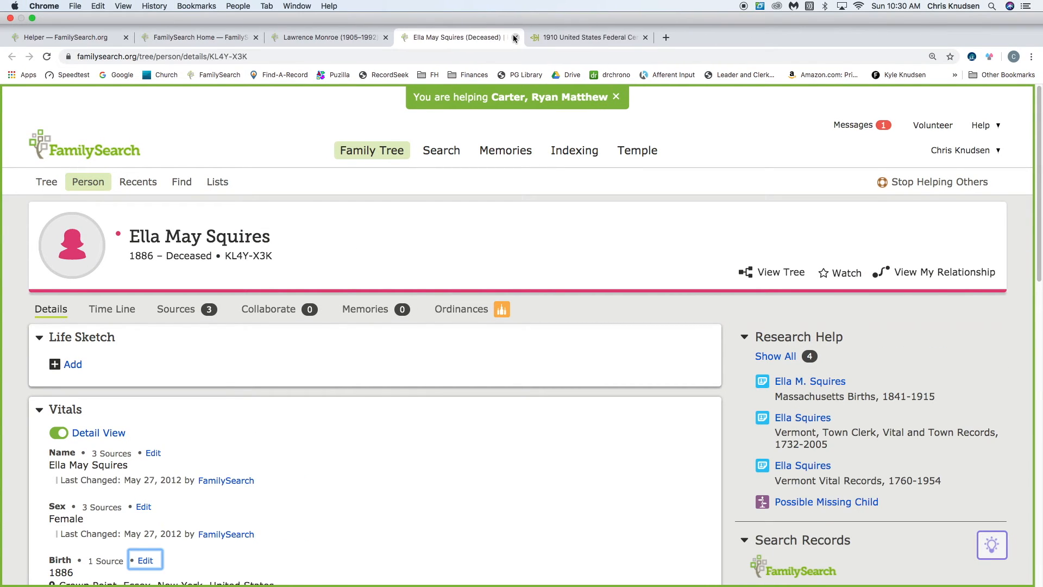
pyautogui.click(337, 15)
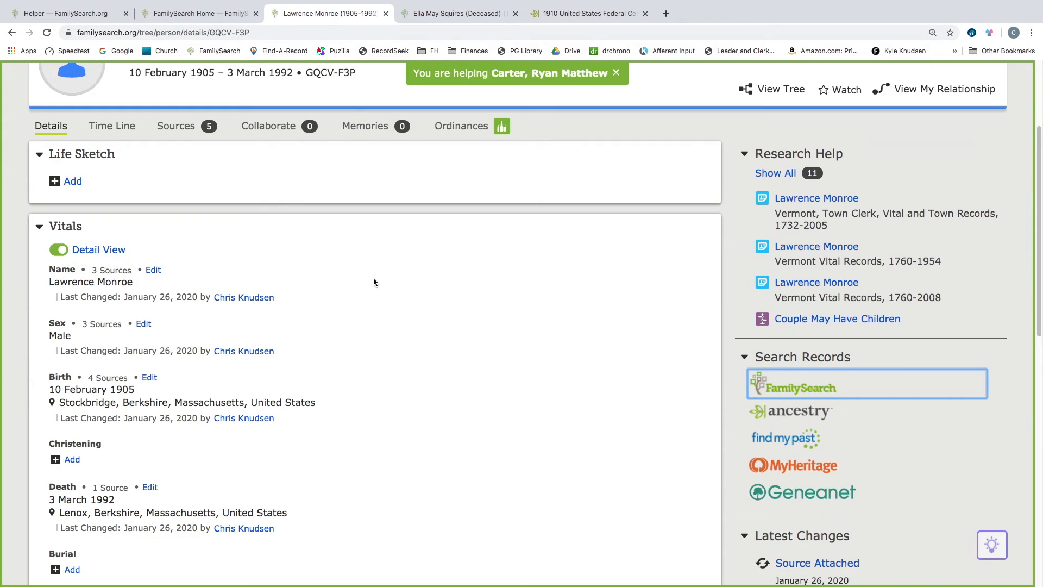
pyautogui.scroll(-10, 357, 304)
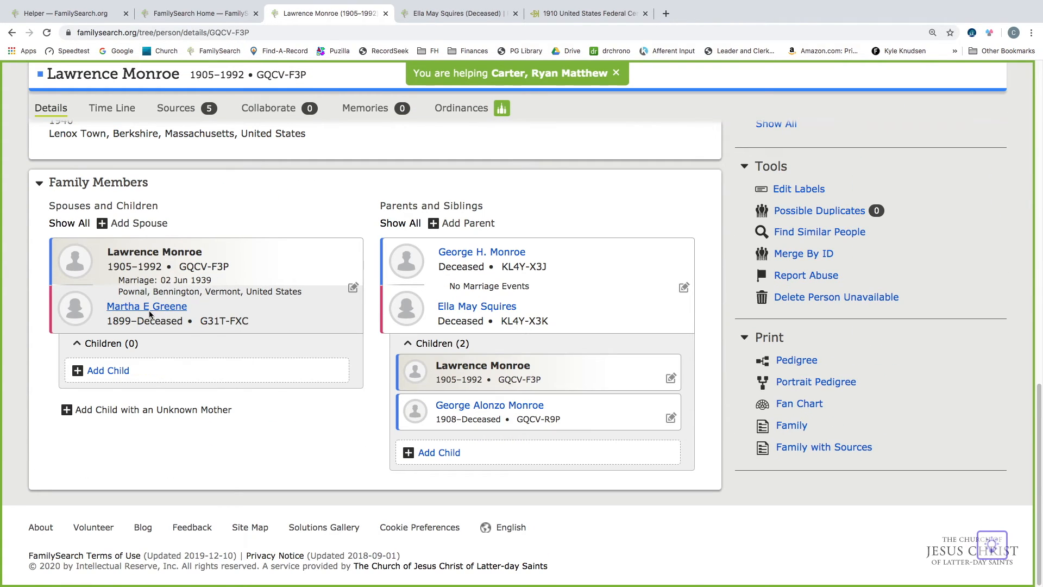
pyautogui.moveTo(163, 310)
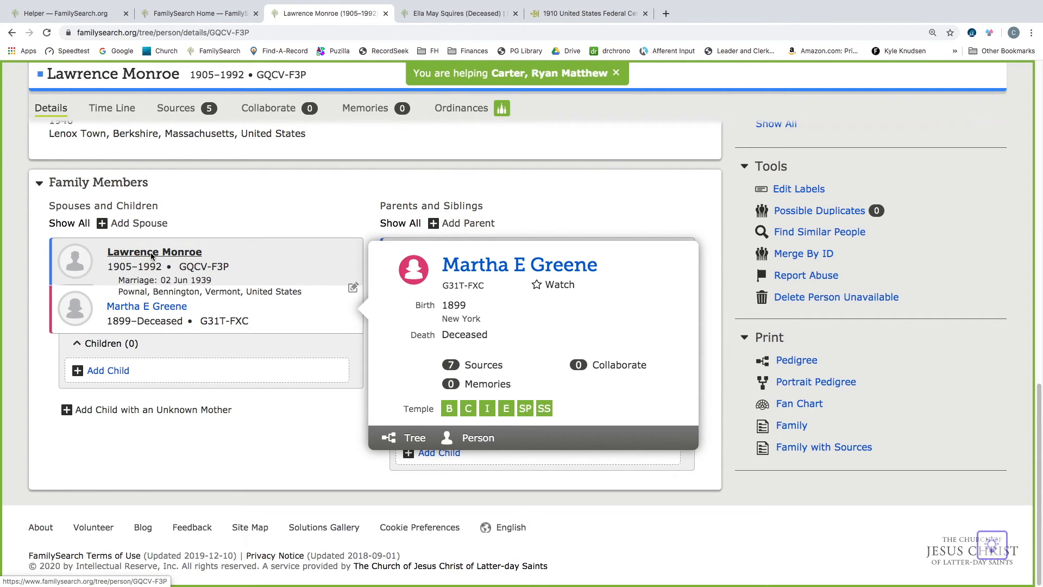
pyautogui.moveTo(152, 255)
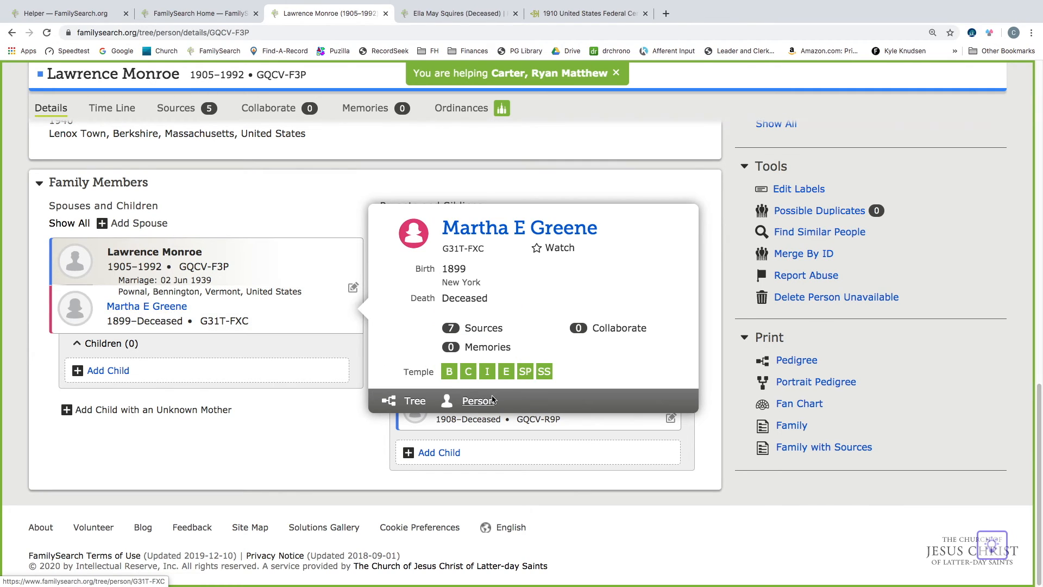
pyautogui.click(478, 401)
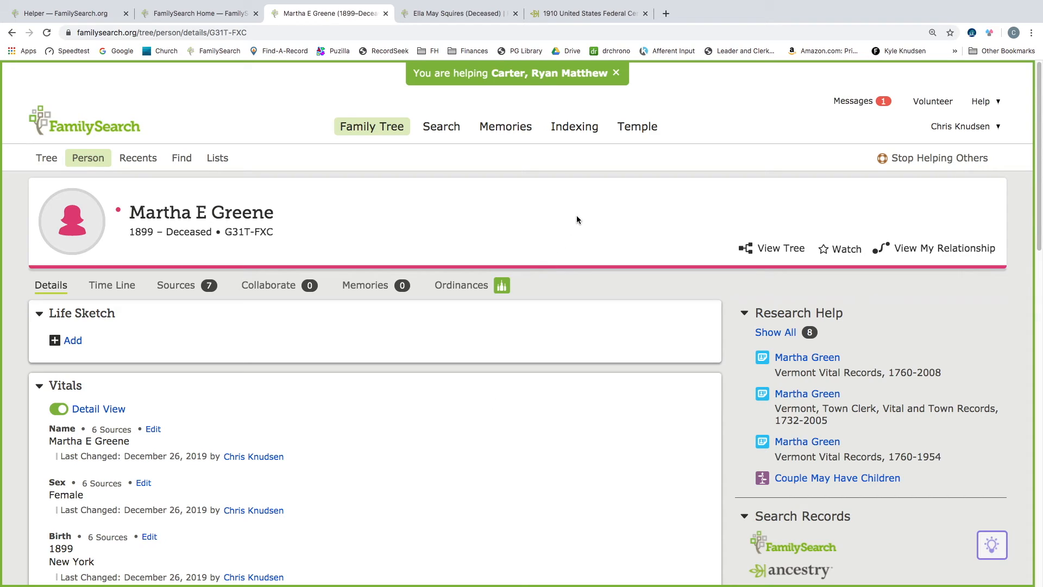
# Step: Request all available temple ordinances for the wife, including the sealing to her husband, and accept the church policy
pyautogui.click(471, 288)
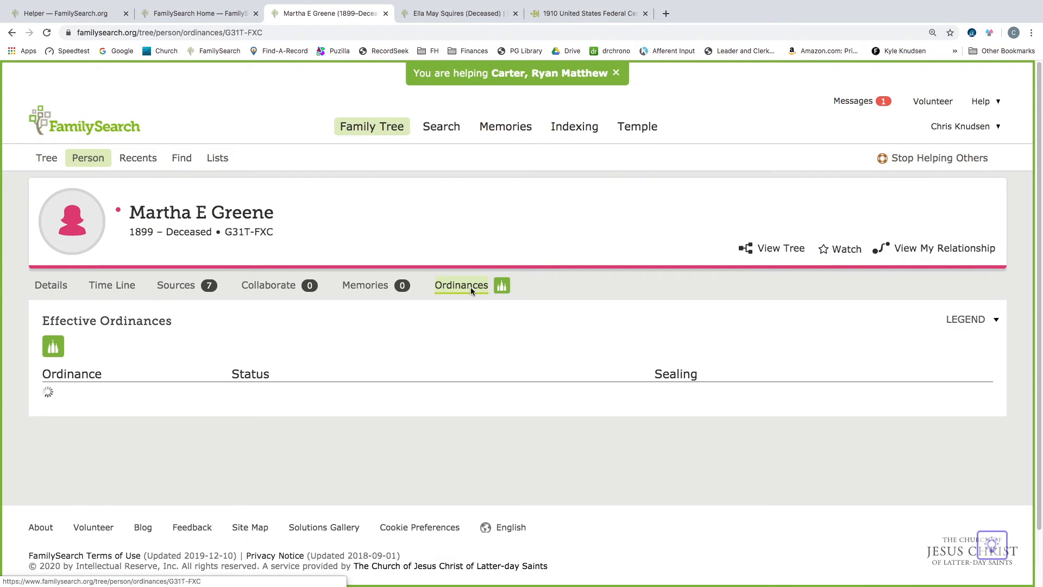
pyautogui.click(117, 349)
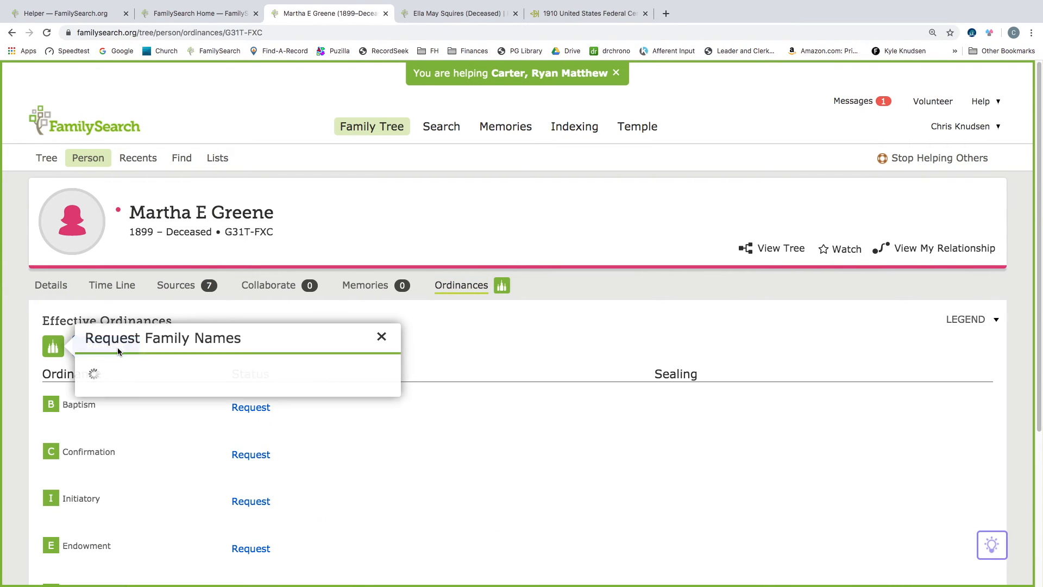
pyautogui.click(118, 552)
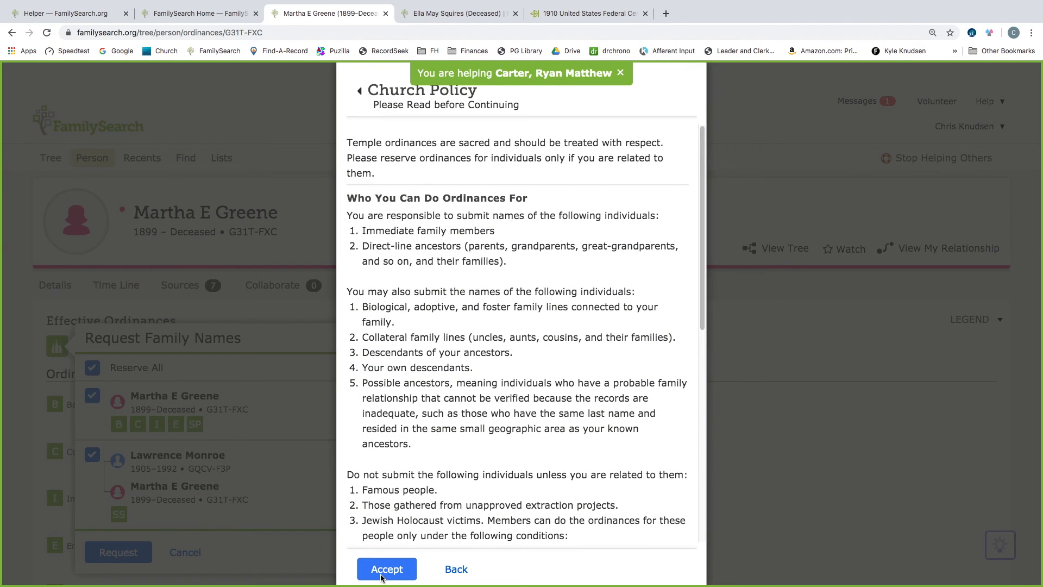
pyautogui.click(384, 573)
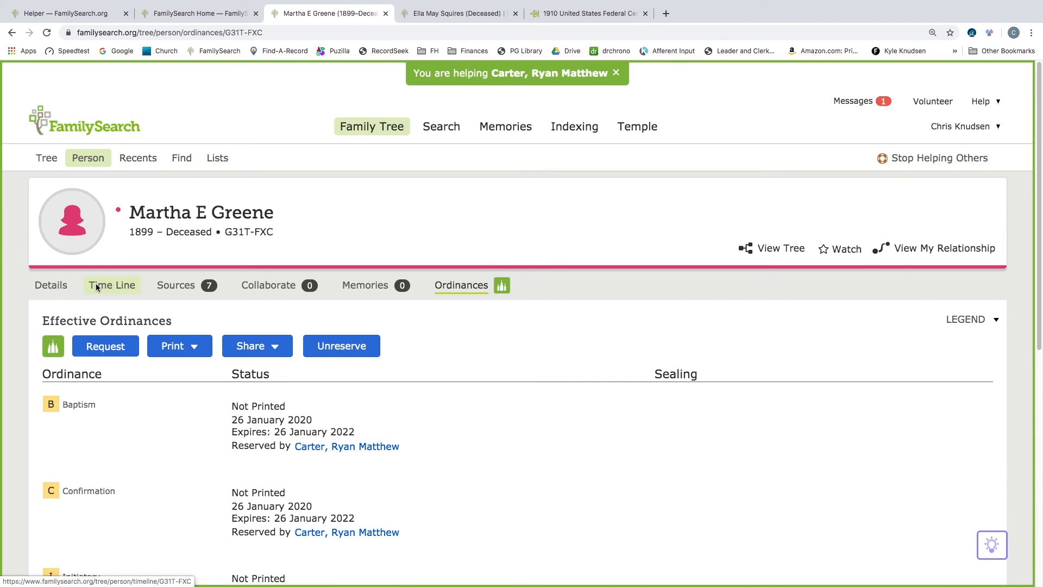
# Step: Return to the wife's details and open her husband's person page from the family members
pyautogui.click(58, 284)
pyautogui.scroll(-3, 330, 326)
pyautogui.scroll(-10, 330, 325)
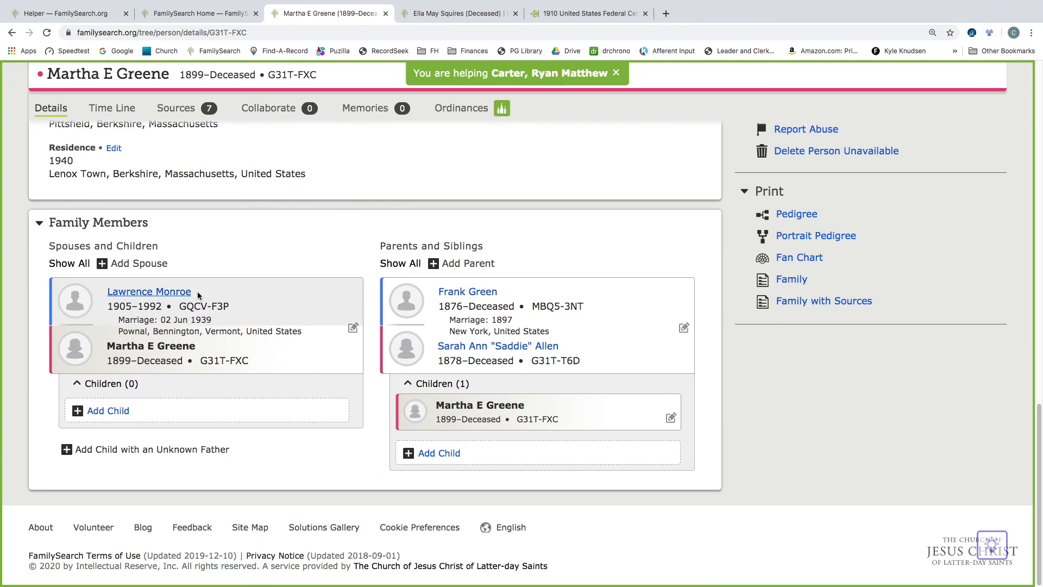
pyautogui.click(168, 292)
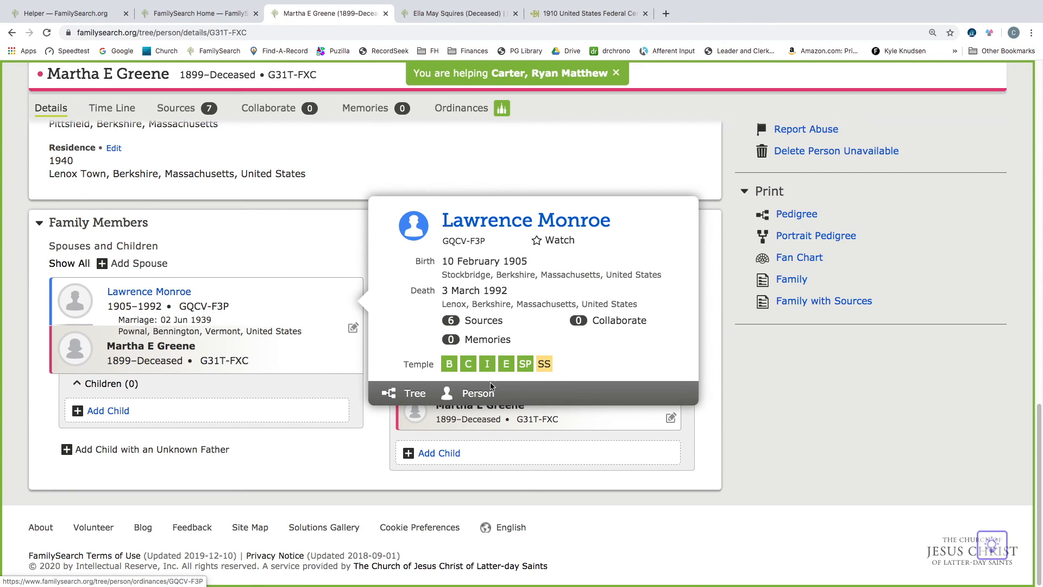
pyautogui.click(478, 394)
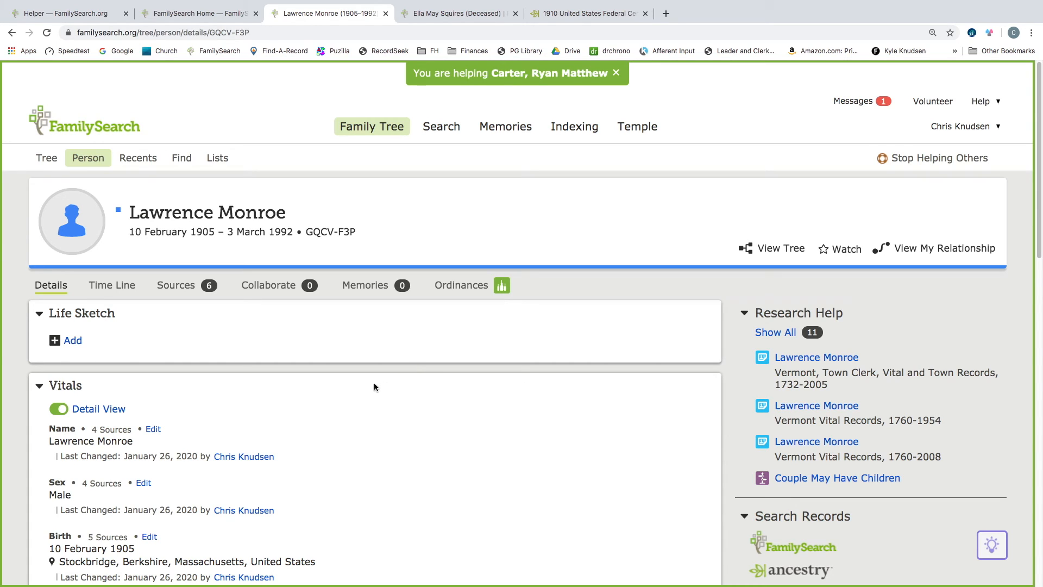
pyautogui.scroll(-4, 271, 409)
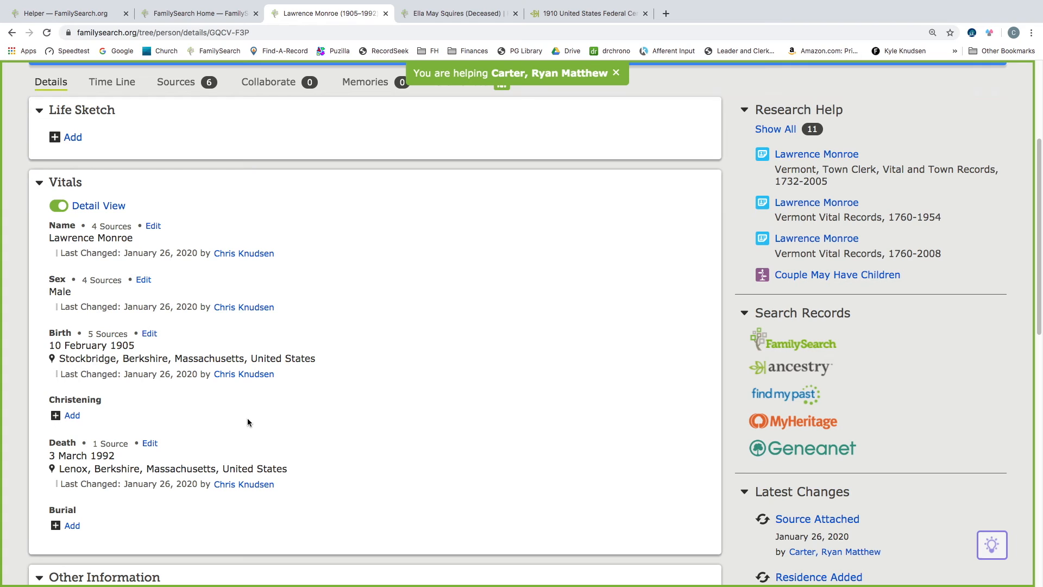
# Step: Open the husband's ordinances, request all his available ones, including baptism, confirmation, initiatory, endowment and sealing to parents, and accept the church policy
pyautogui.scroll(-8, 265, 326)
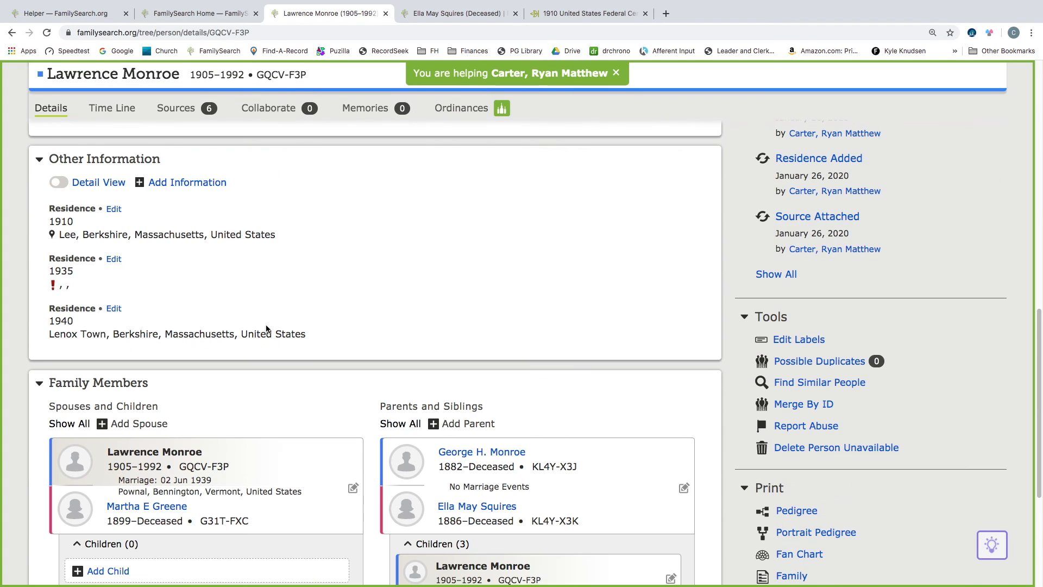
pyautogui.scroll(-1, 266, 328)
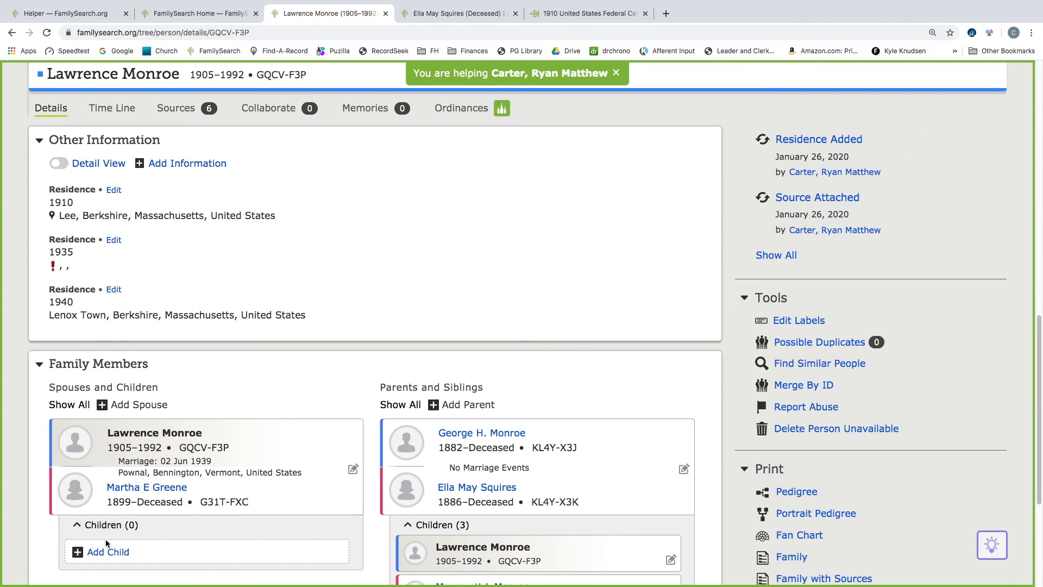
pyautogui.scroll(4, 196, 380)
pyautogui.scroll(5, 186, 375)
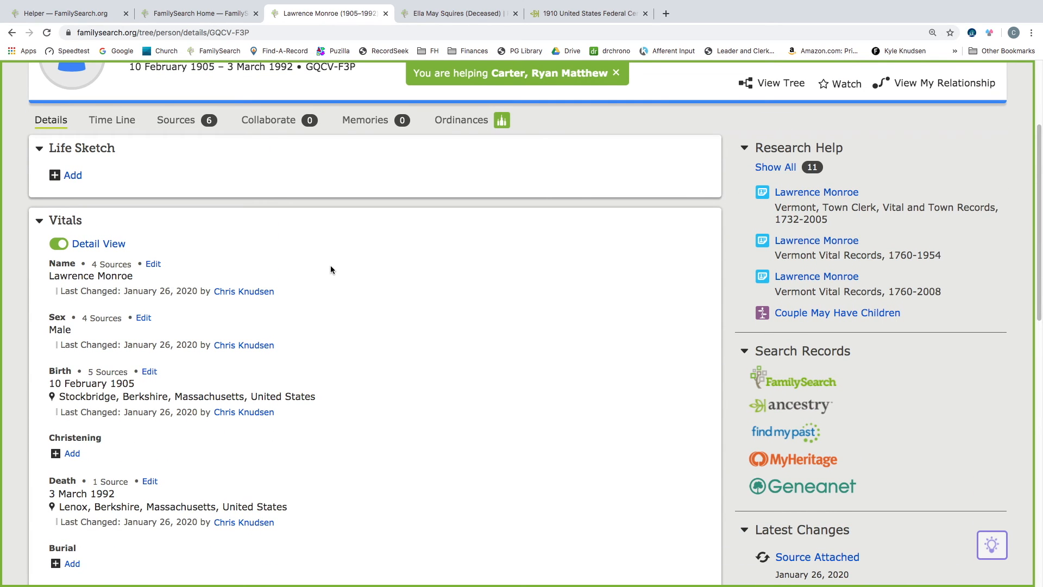
pyautogui.scroll(2, 330, 266)
pyautogui.click(453, 227)
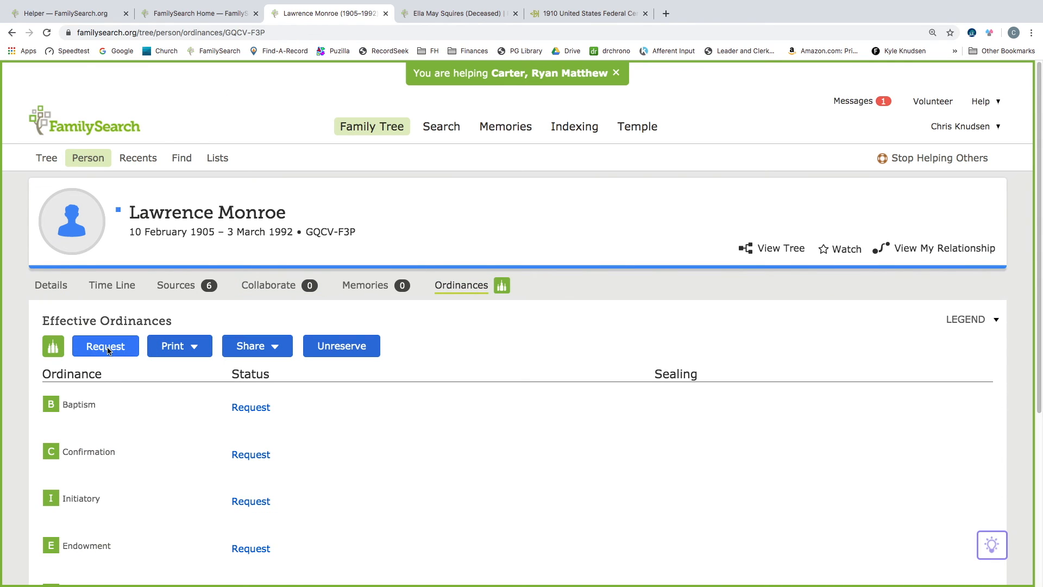
pyautogui.click(108, 348)
pyautogui.click(133, 536)
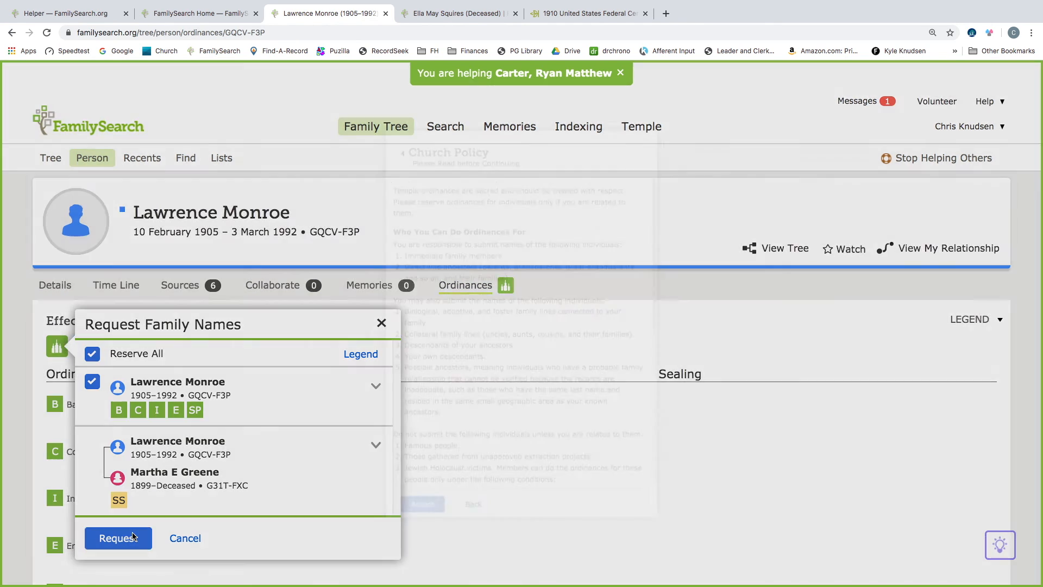
pyautogui.click(382, 569)
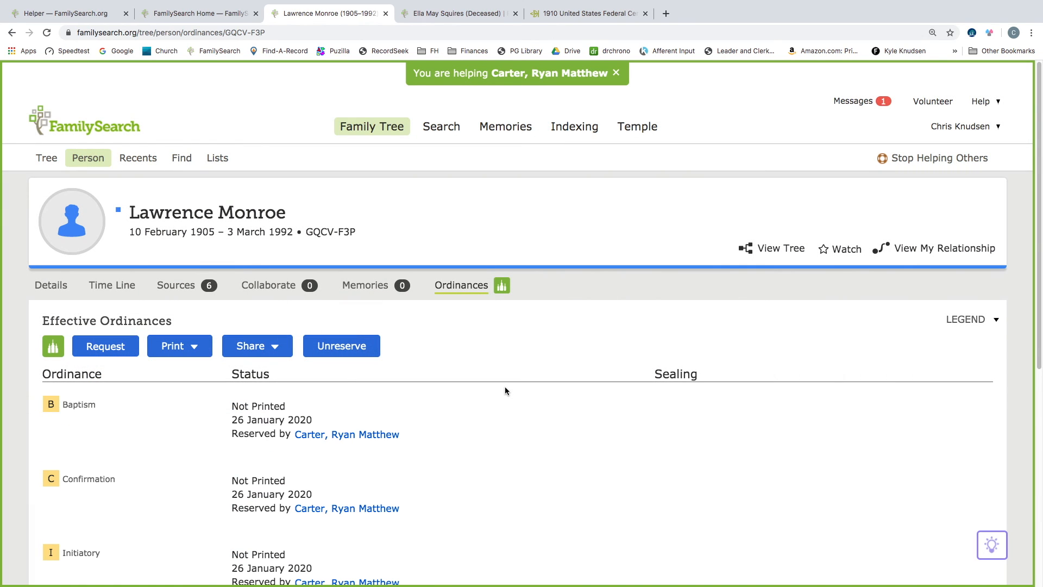